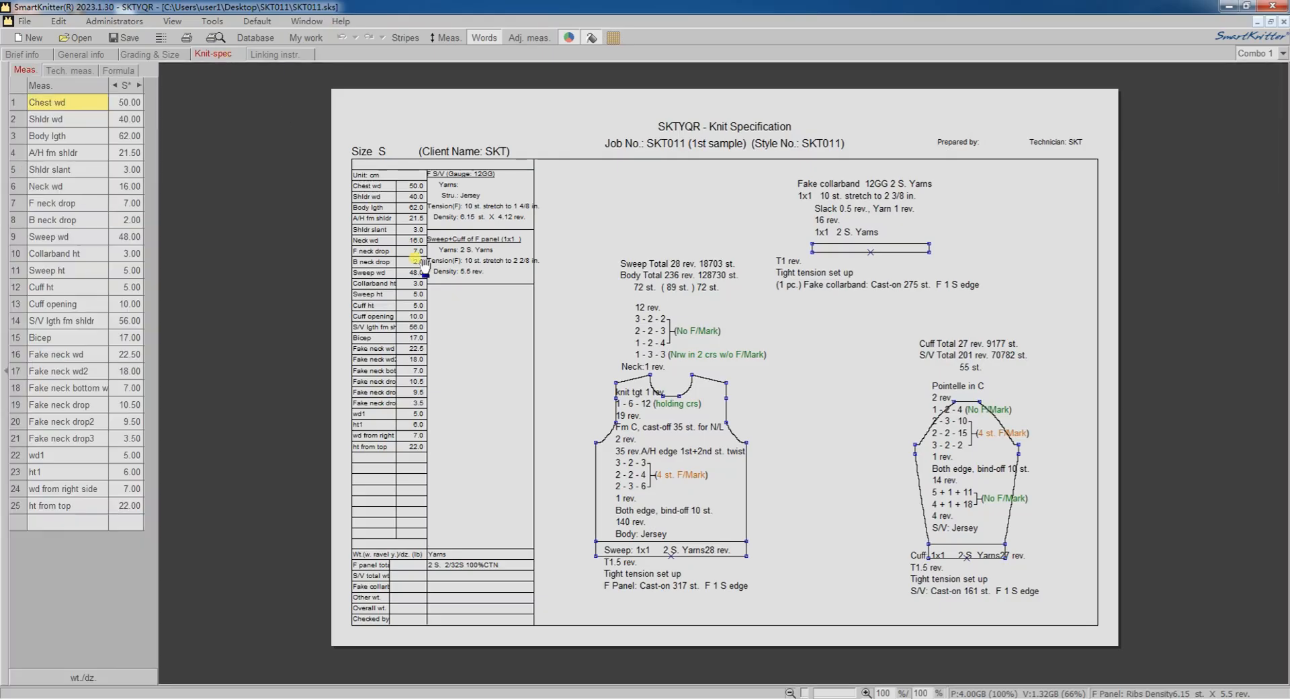
Open the front body panel for panel image editing.
scroll(643, 474, up, 3)
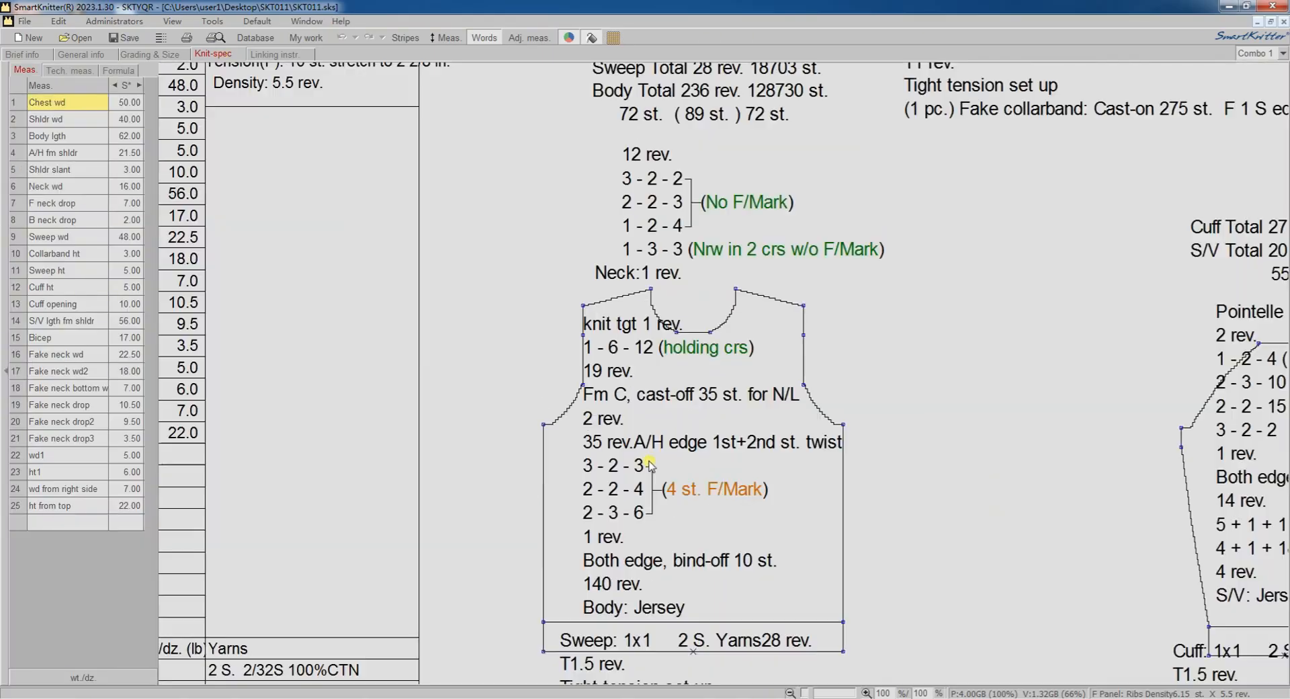
click(545, 462)
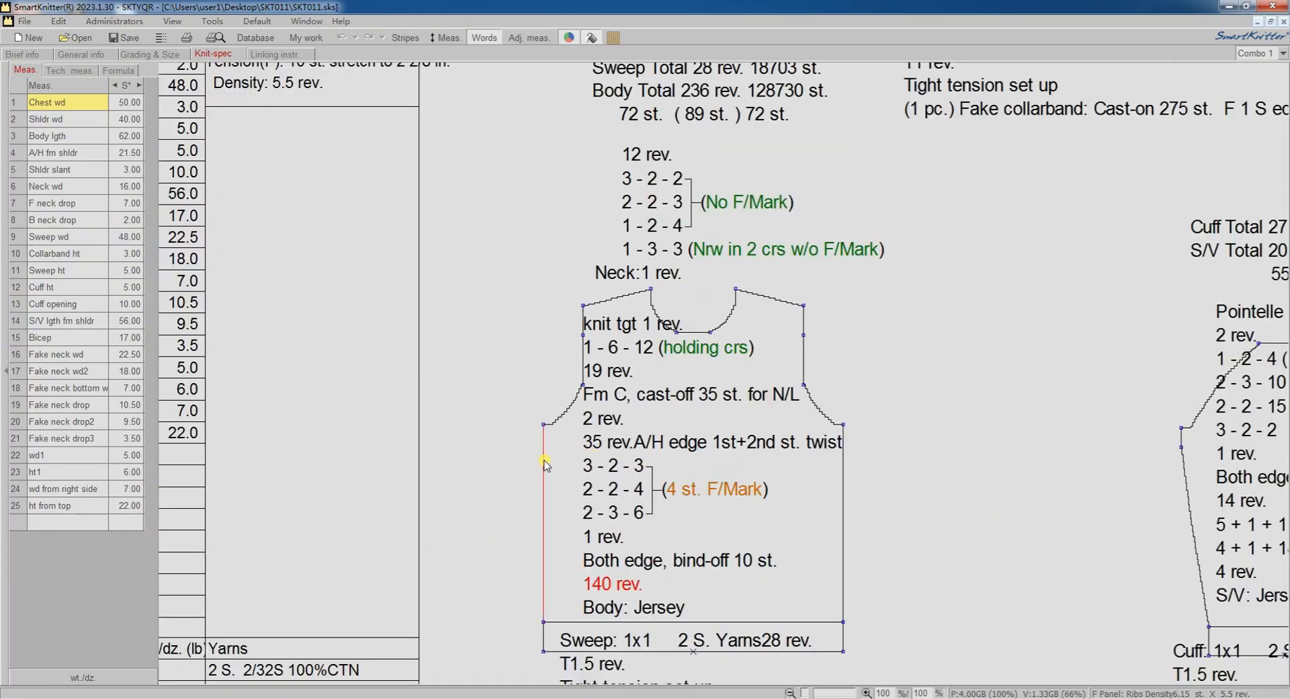
right_click(545, 463)
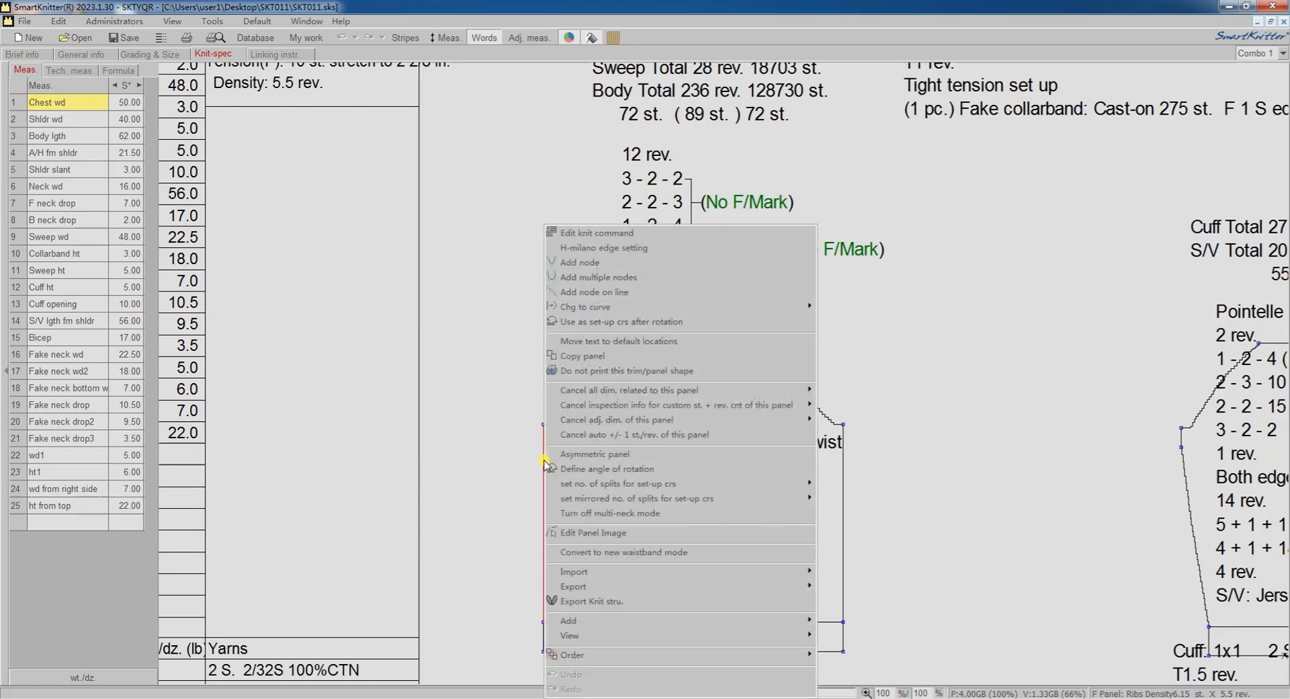
click(593, 533)
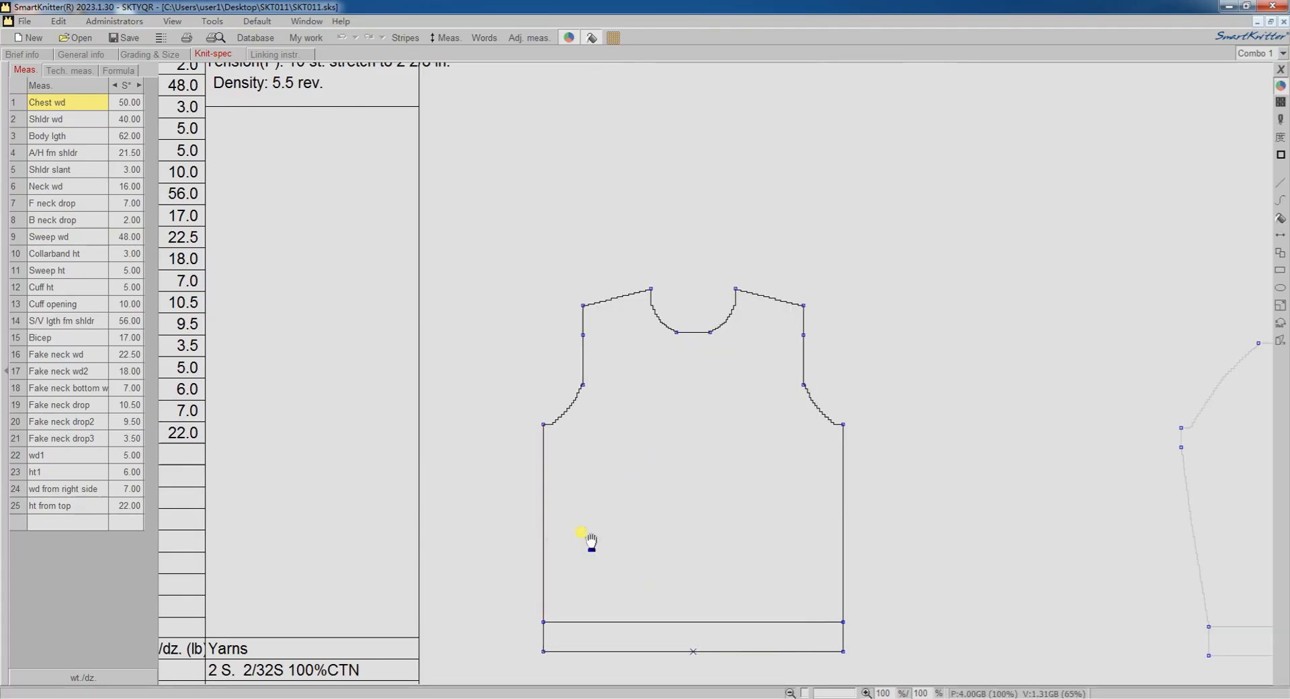
Set up a new curve on the panel that allows 0.5 rev., 1 rev. and 1 st., in red colour 10.
click(1277, 200)
drag(752, 36, 999, 144)
click(907, 216)
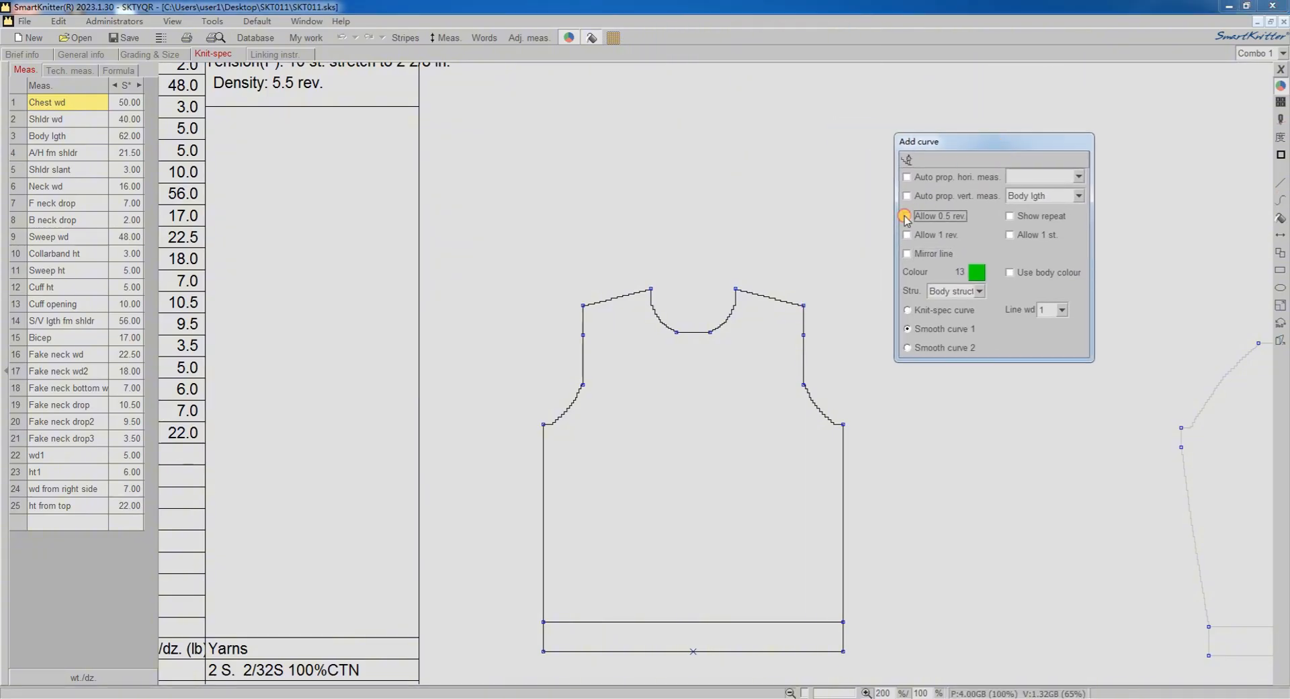
click(907, 235)
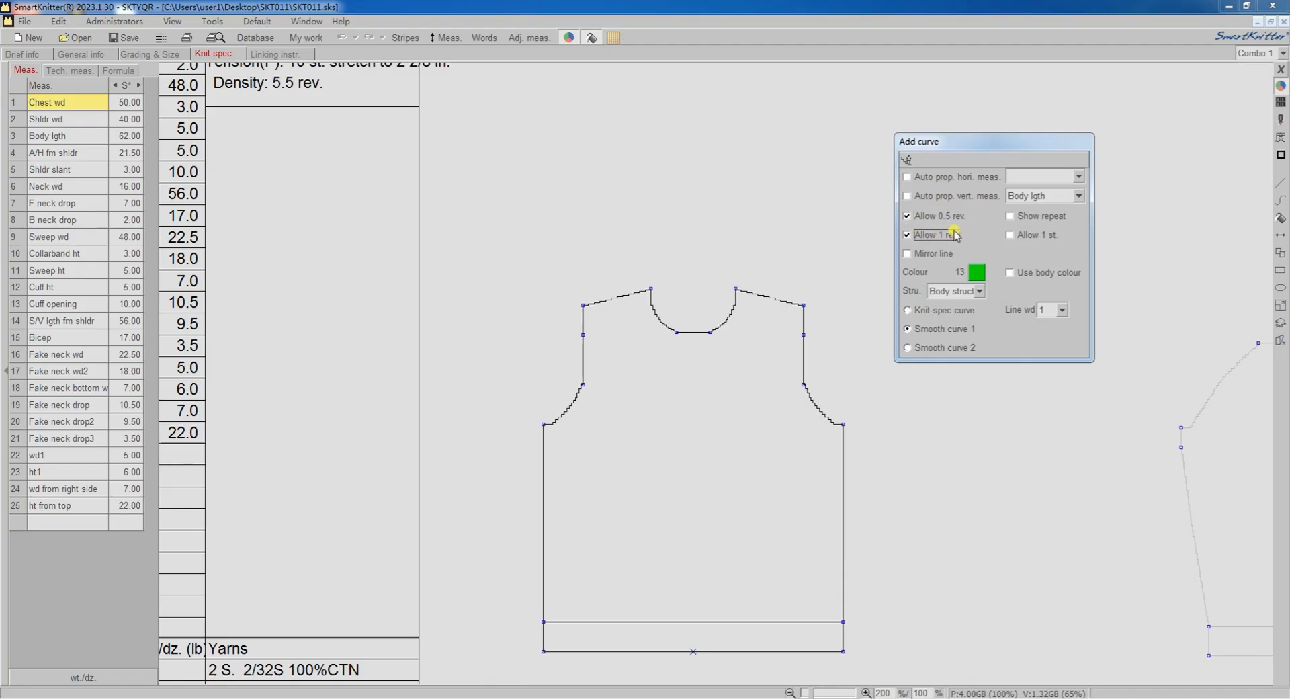
click(1010, 234)
click(977, 271)
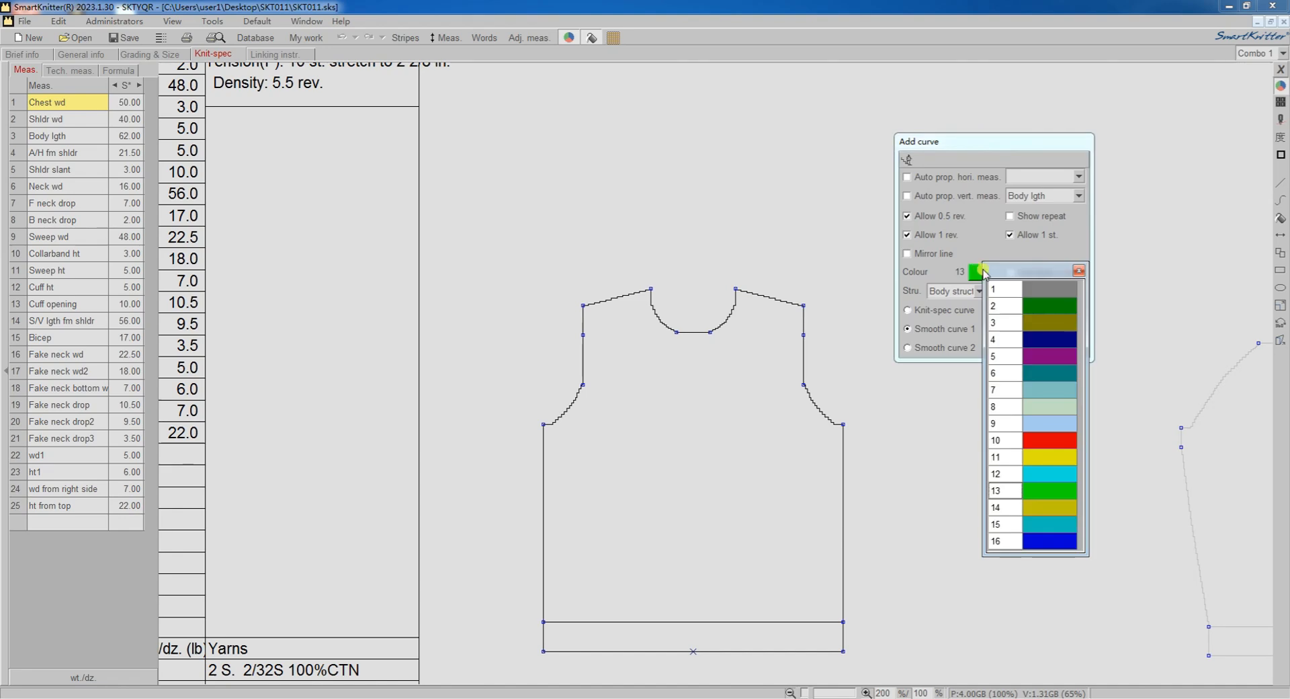
click(1047, 439)
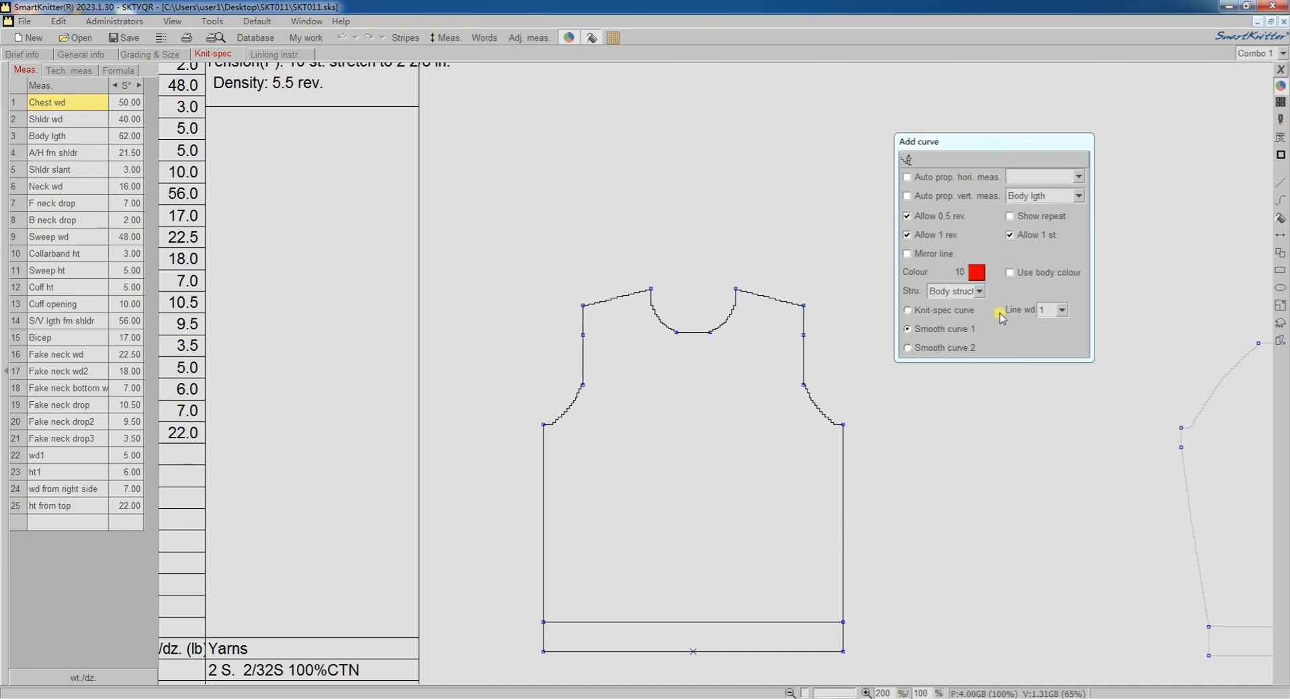
Keep the curve's structure as Body struct. and line width 1, choose Smooth curve 1, and enable Mirror line.
click(980, 291)
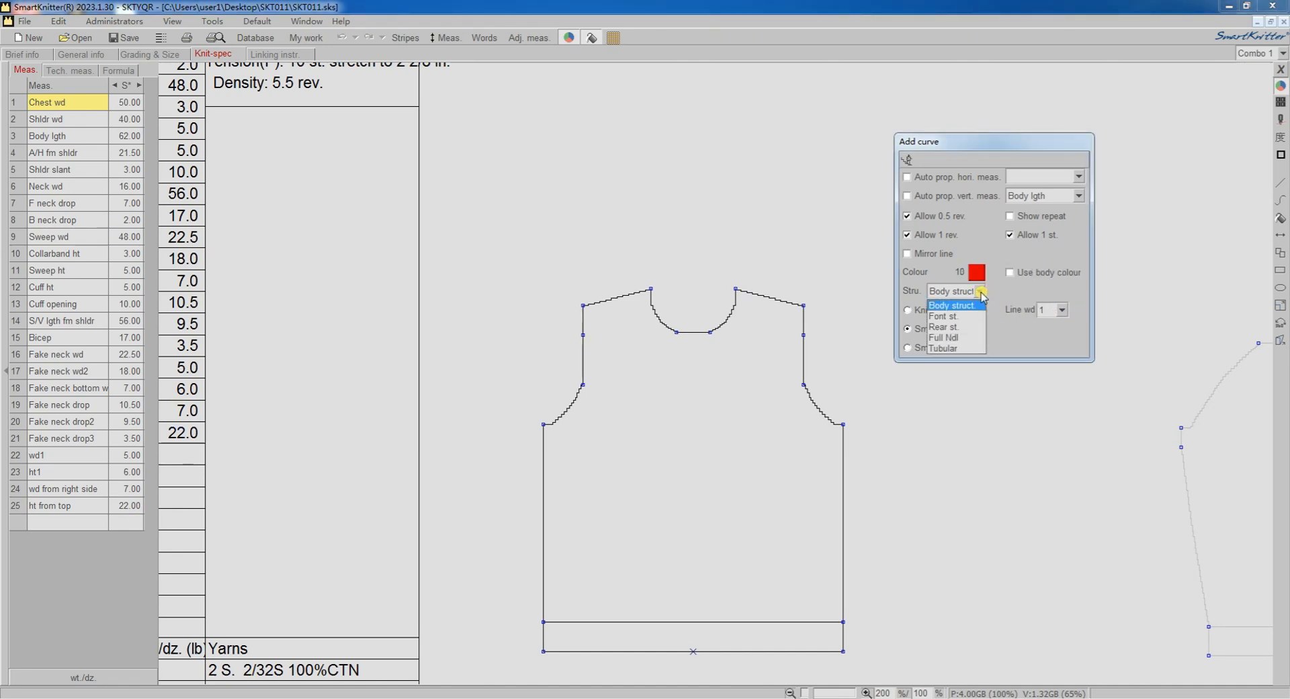
click(982, 293)
click(1062, 310)
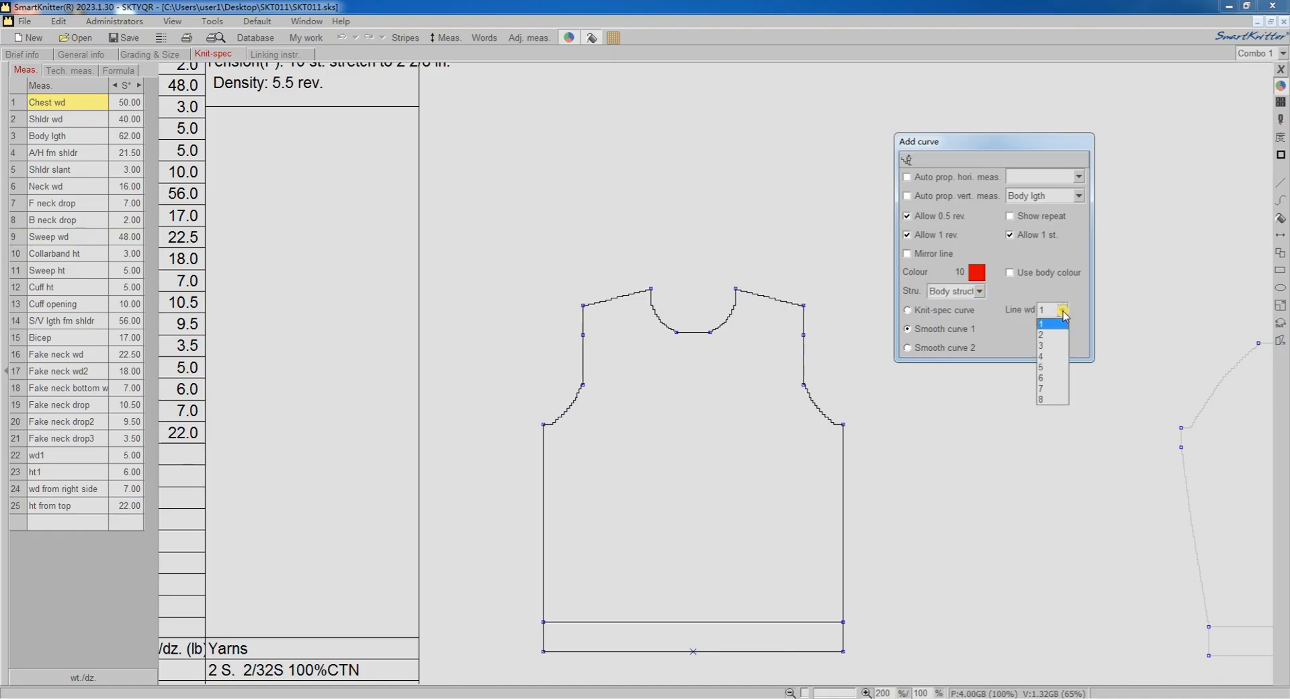
click(1063, 312)
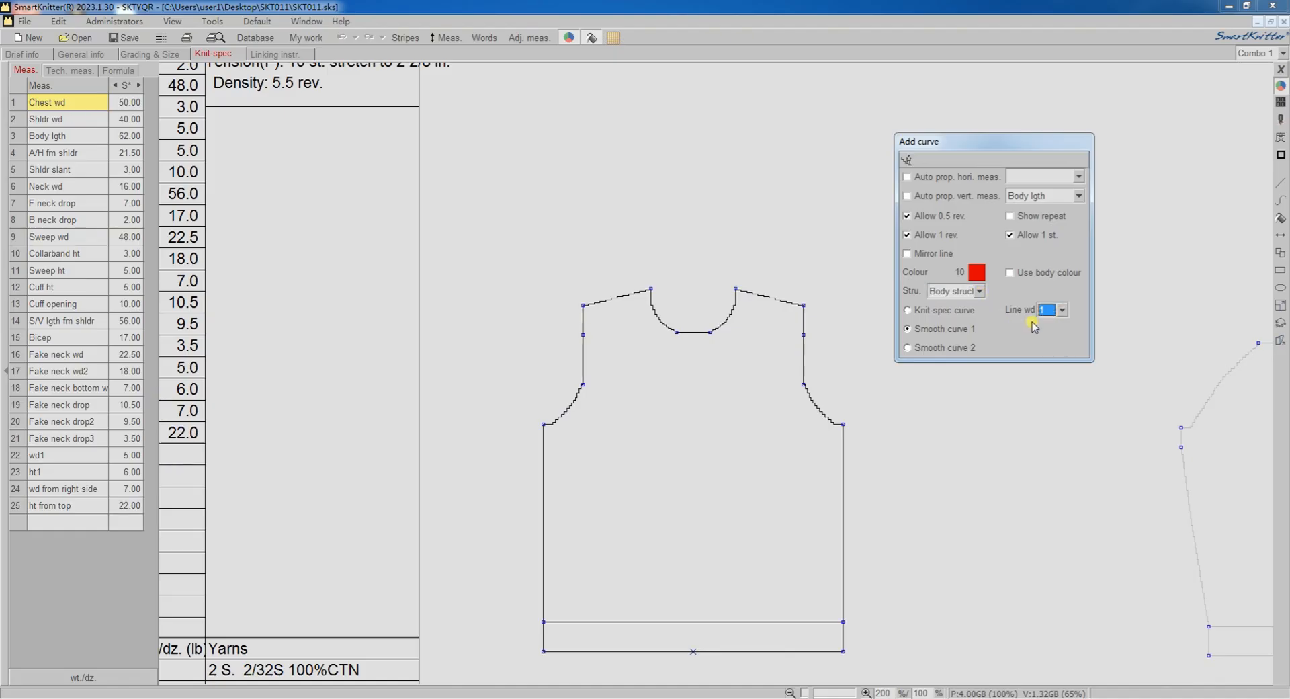
click(909, 329)
click(908, 255)
Draw a mirrored curve from the left shoulder slope to just below the neckline's bottom, bending it outward around the neck opening.
click(884, 275)
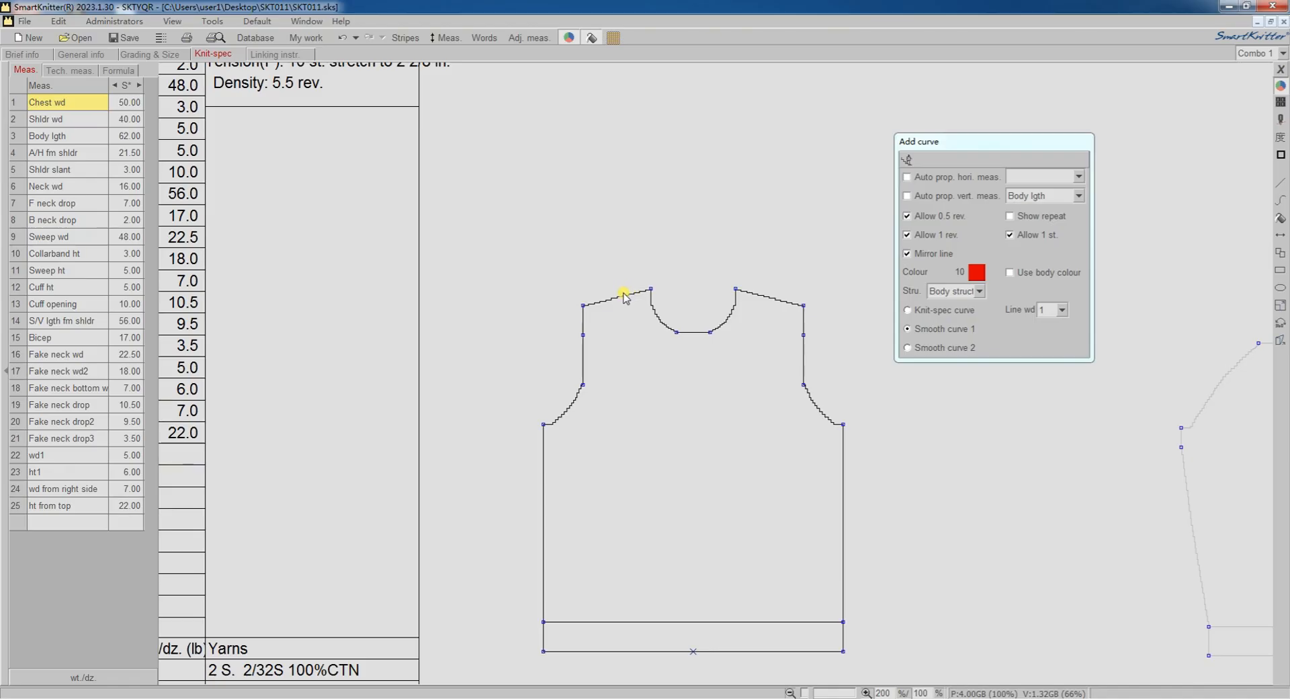
click(624, 294)
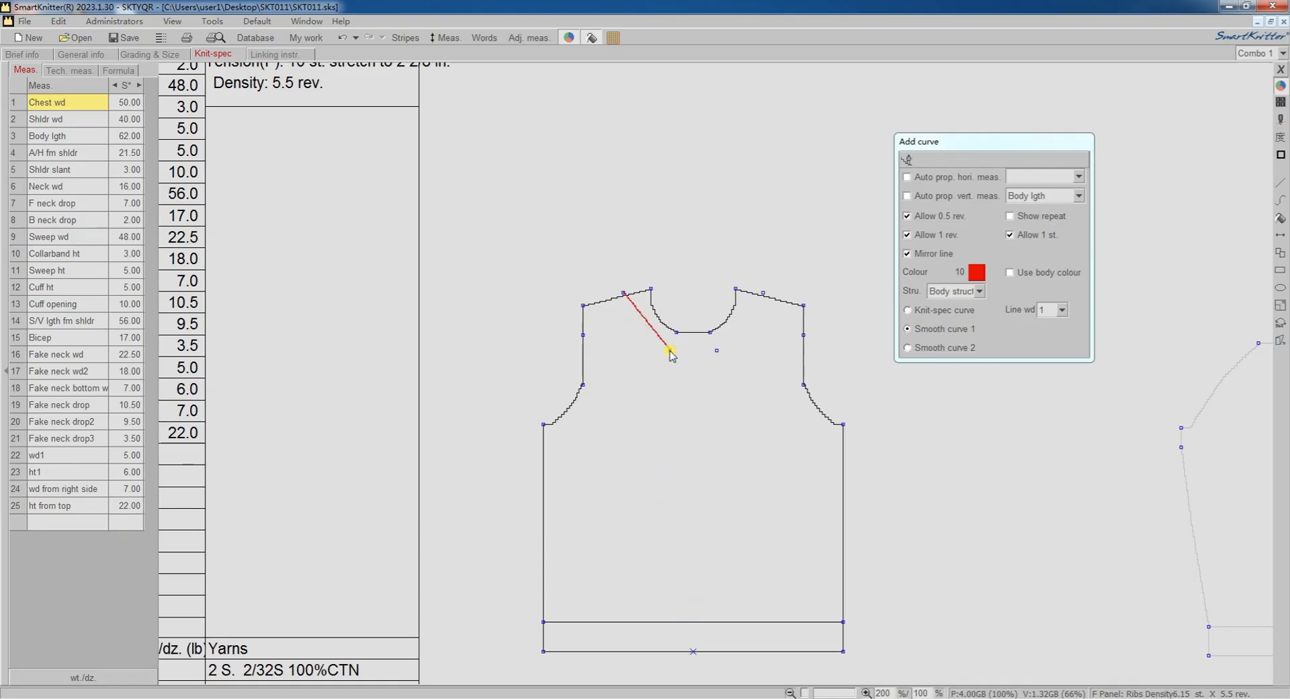
click(670, 351)
click(638, 332)
right_click(651, 331)
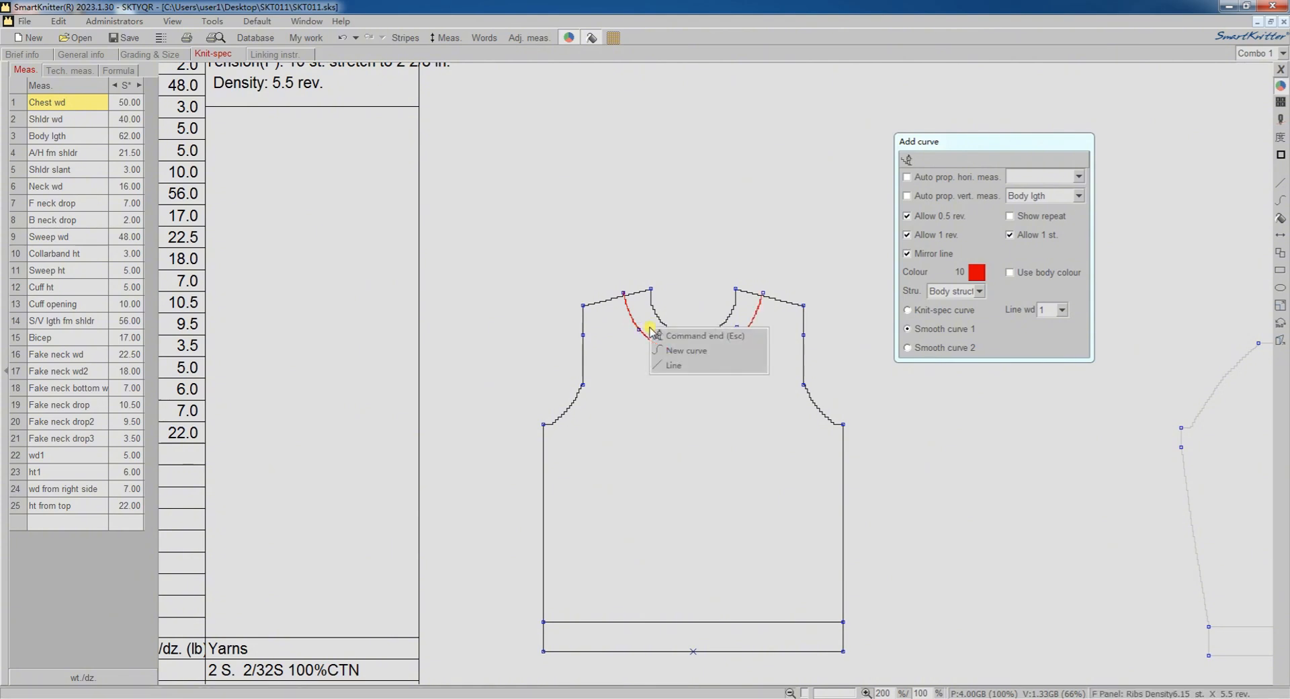
click(699, 335)
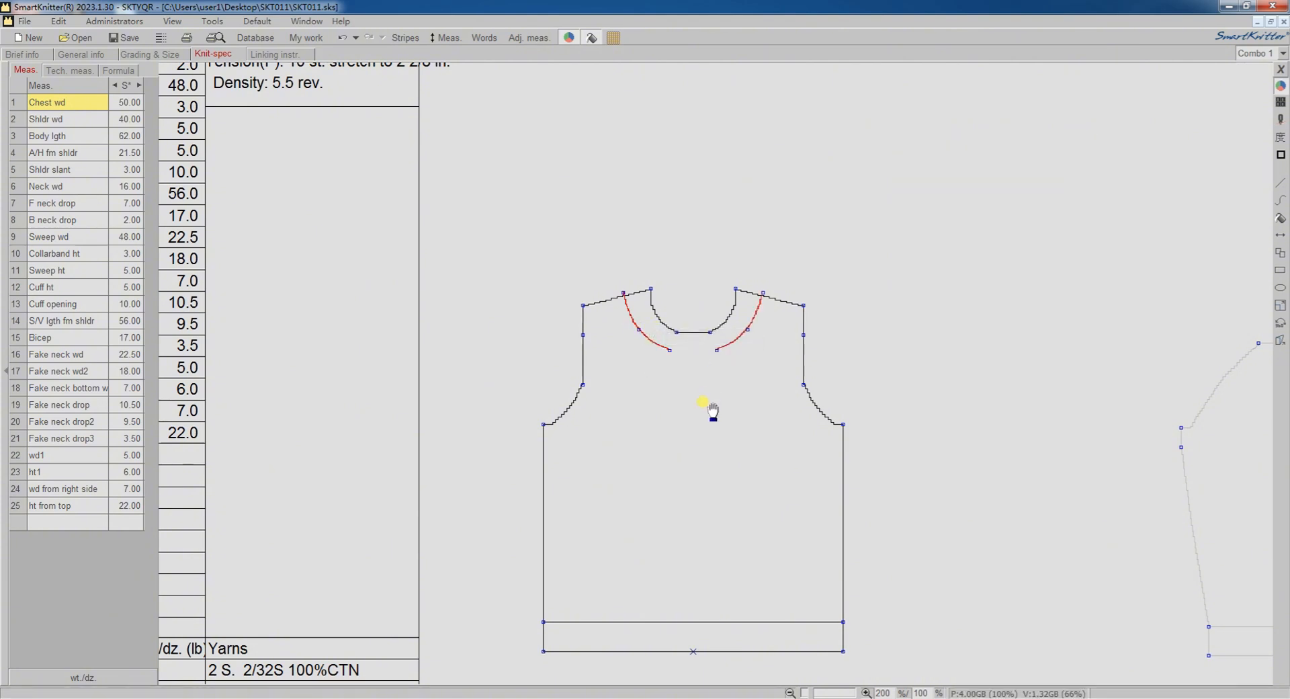
Join the lower ends of the two red curves with a straight red line, with Mirror line turned off.
click(1279, 184)
drag(757, 41, 1007, 142)
click(913, 245)
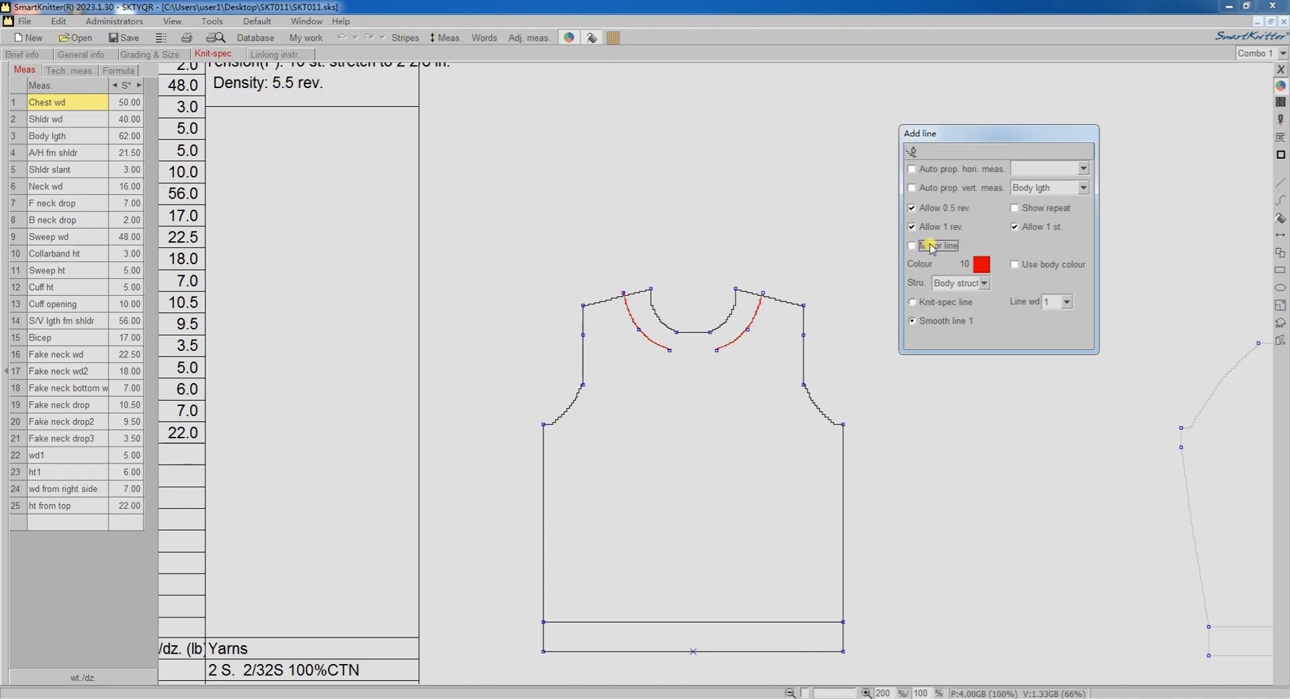
click(670, 351)
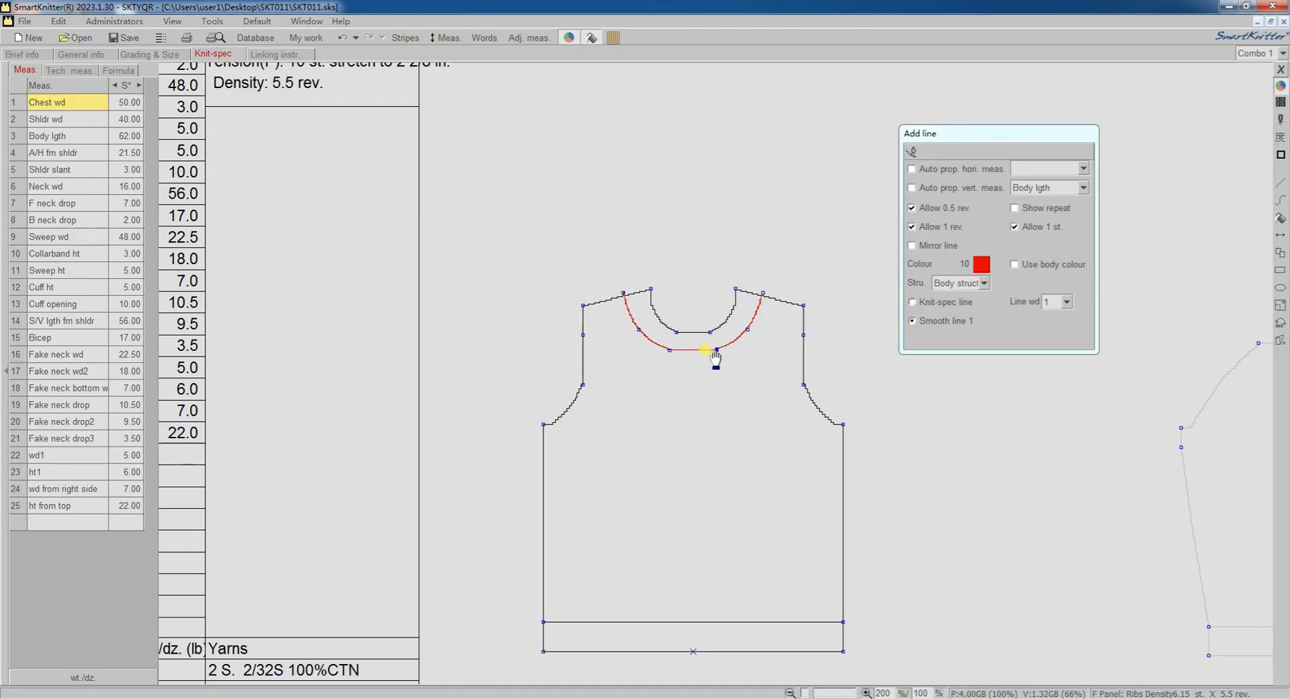
right_click(715, 355)
click(777, 357)
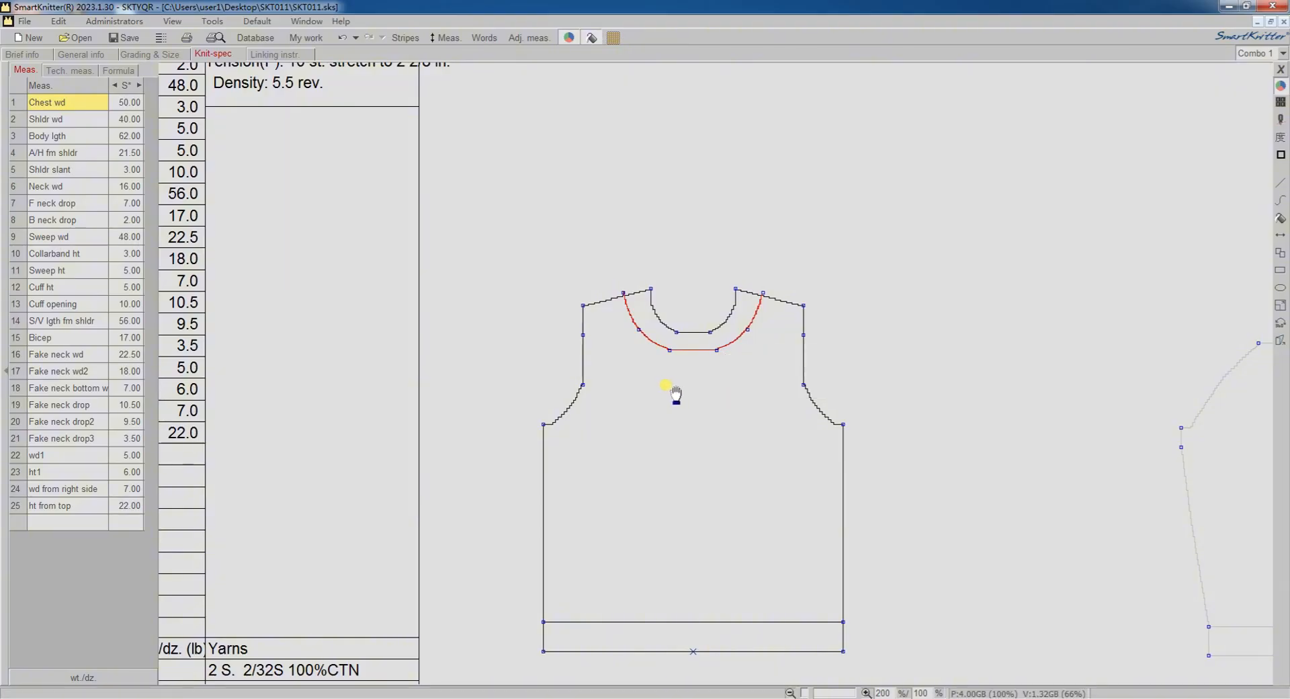
Add a horizontal measurement between the two shoulder ends of the red neckline and assign it to Fake neck wd.
right_click(623, 294)
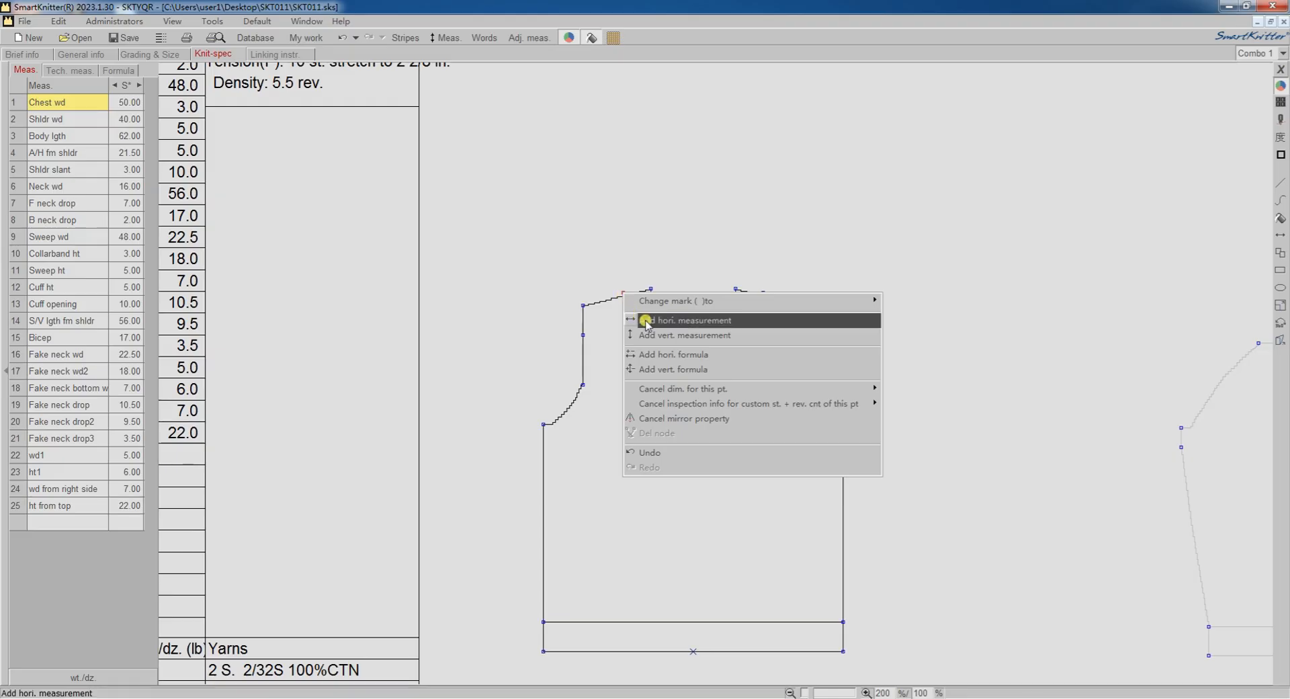
click(716, 320)
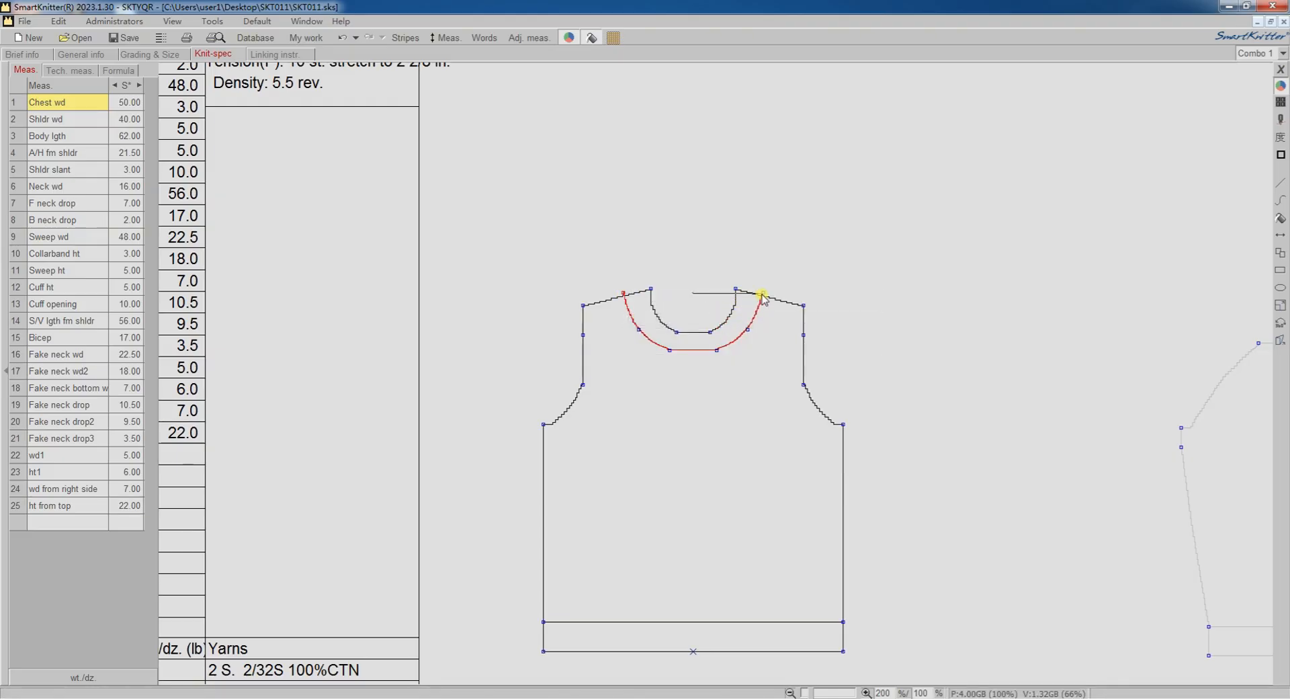
click(763, 294)
click(821, 323)
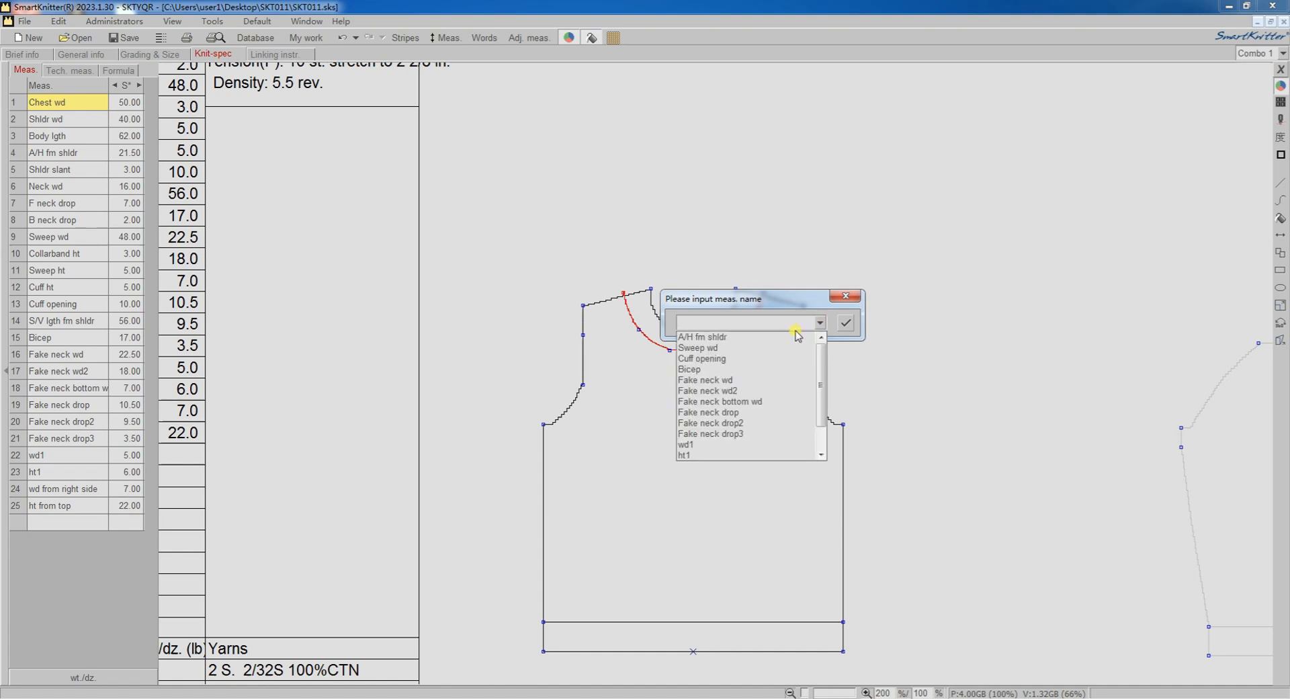
click(712, 381)
click(846, 324)
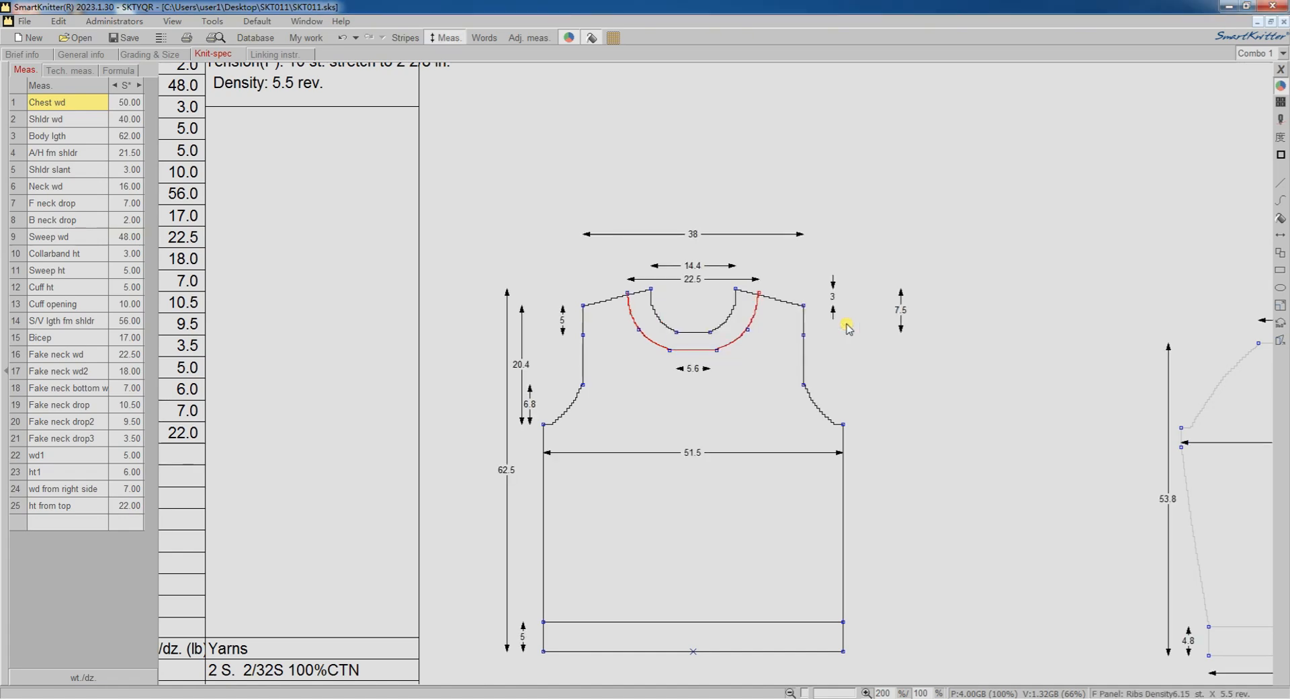
Add a horizontal measurement between the middle nodes of the two red curves and assign it to Fake neck wd2.
right_click(640, 335)
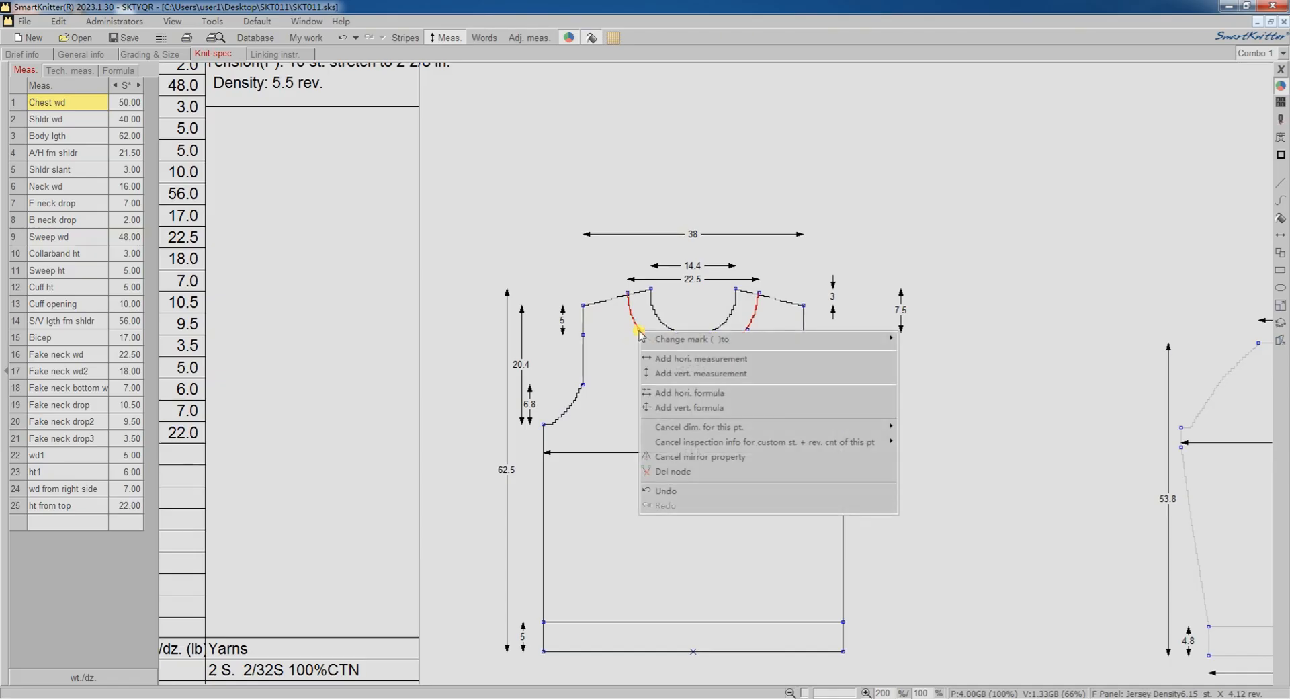
click(673, 359)
click(709, 331)
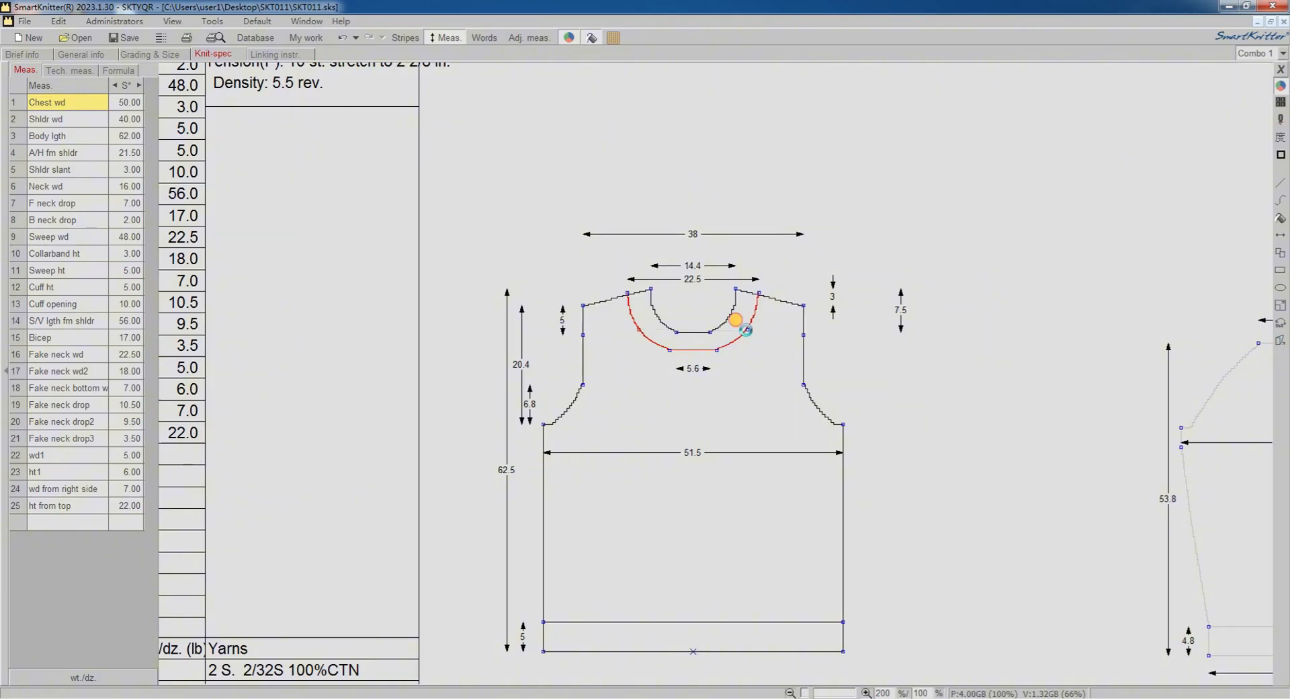
click(737, 321)
click(806, 360)
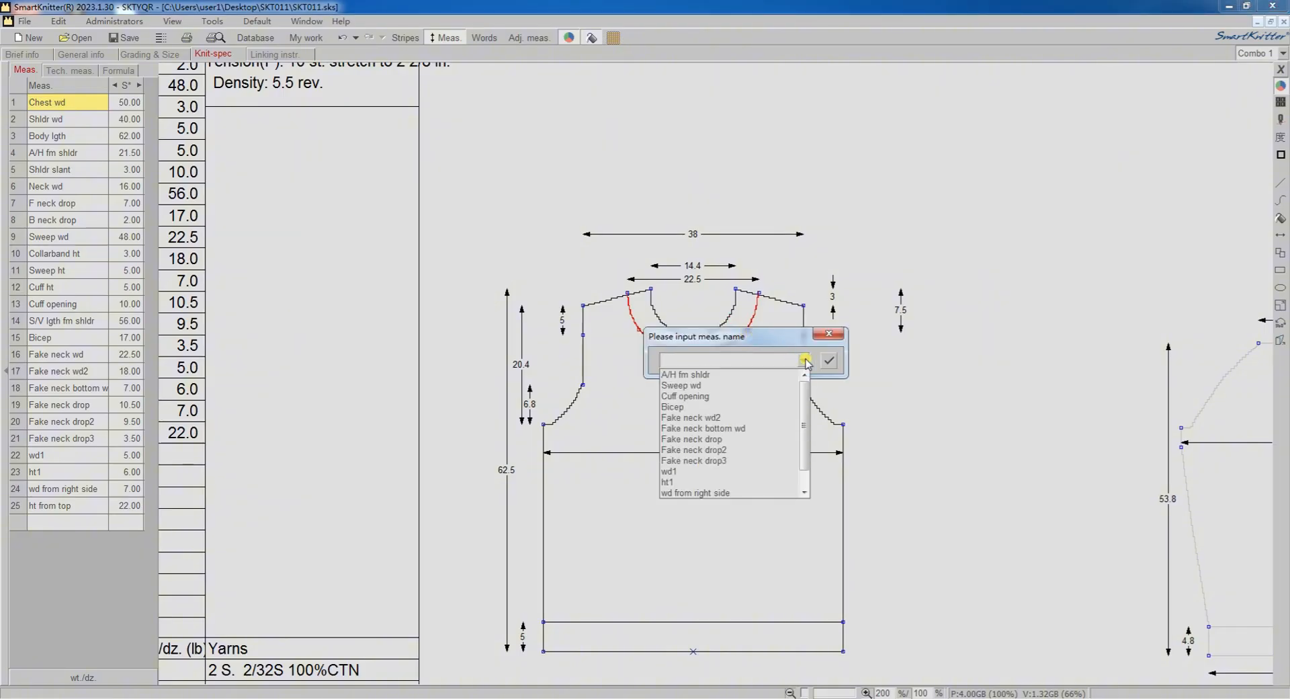
click(709, 418)
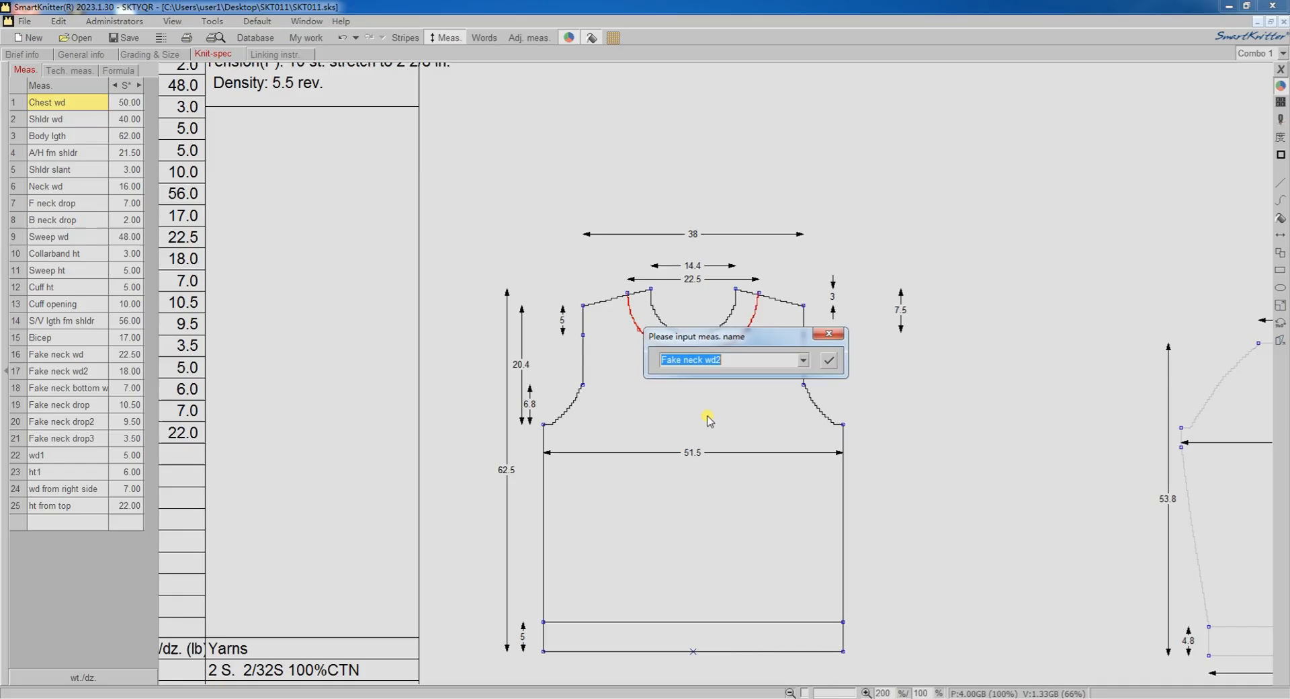
click(828, 360)
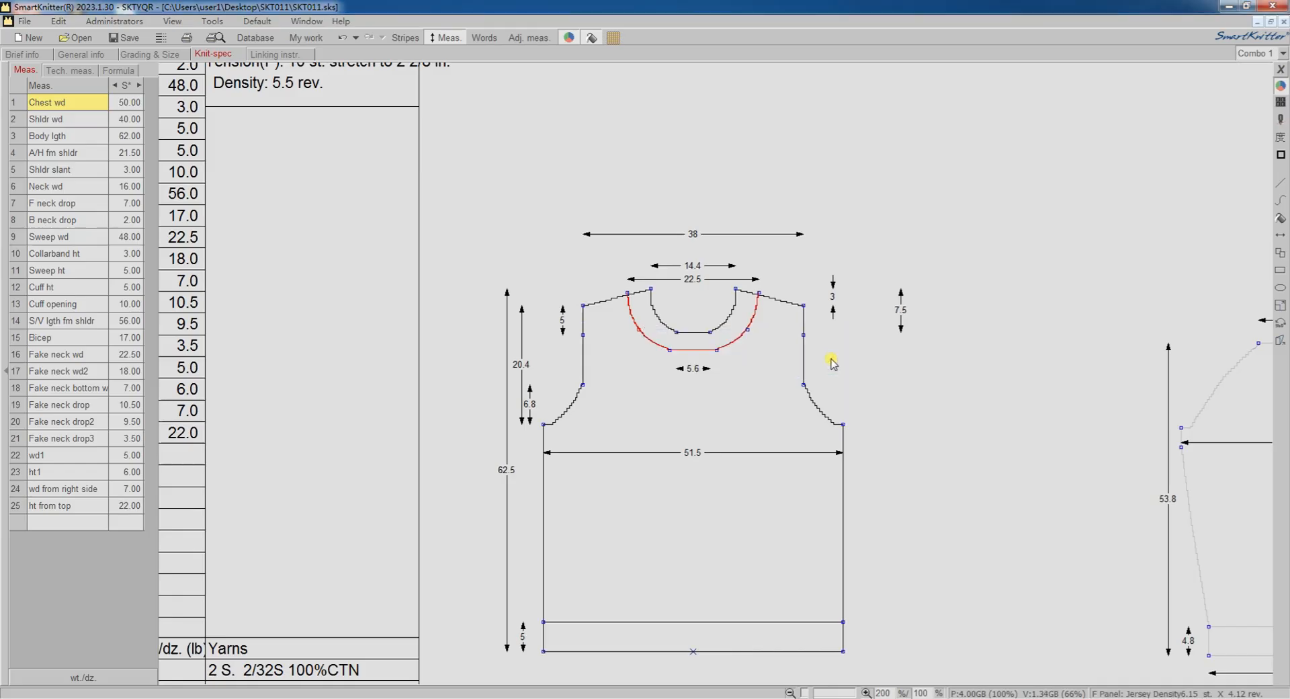
Add a horizontal measurement between the ends of the red bottom line and assign it to Fake neck bottom wd.
right_click(670, 350)
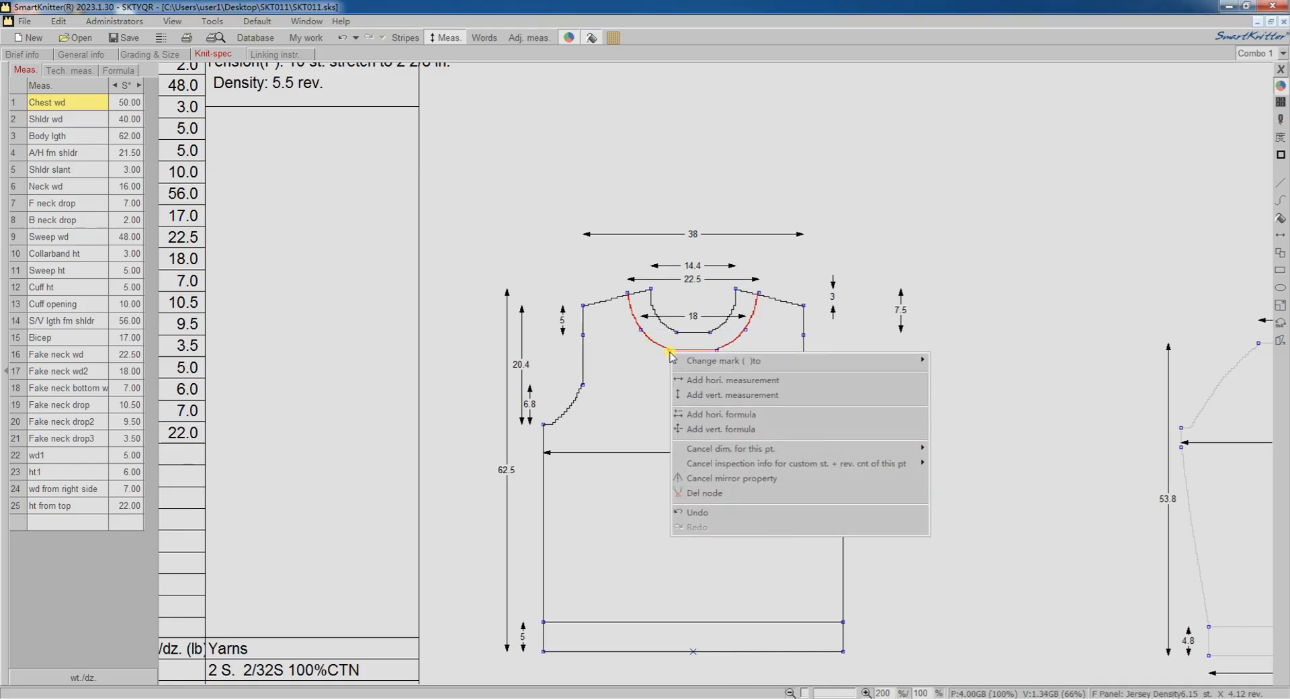
click(739, 380)
click(717, 350)
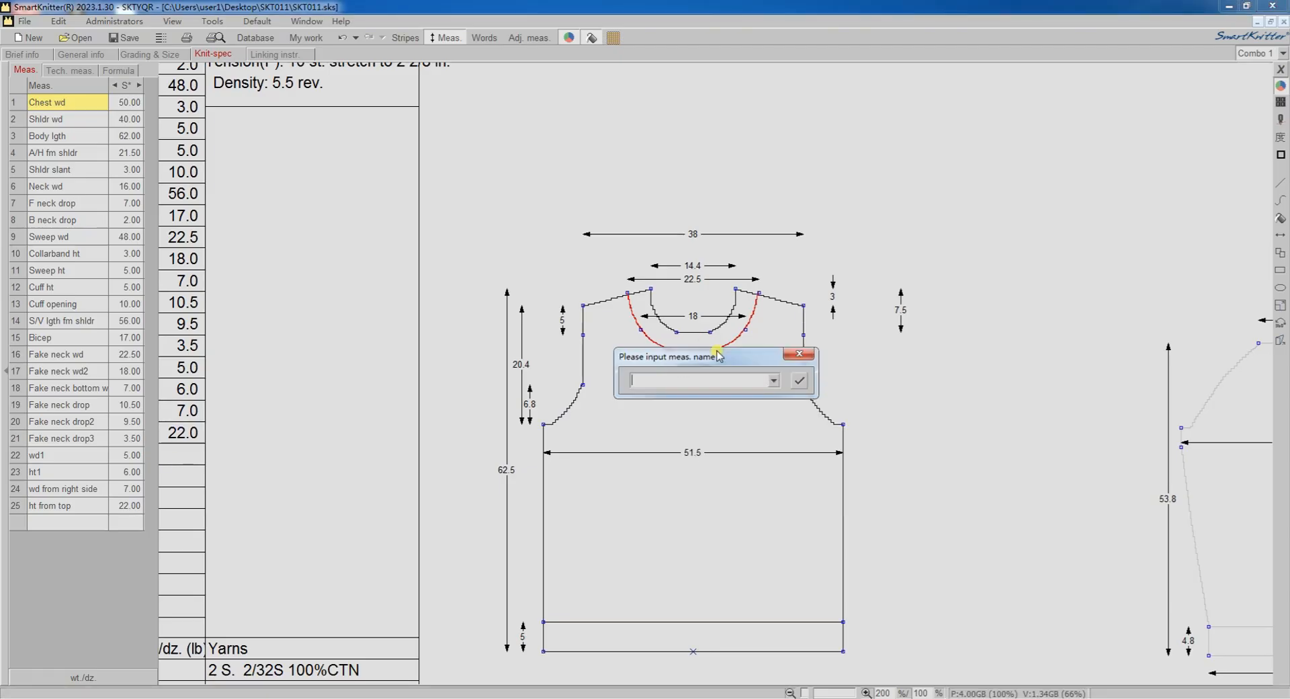
click(776, 380)
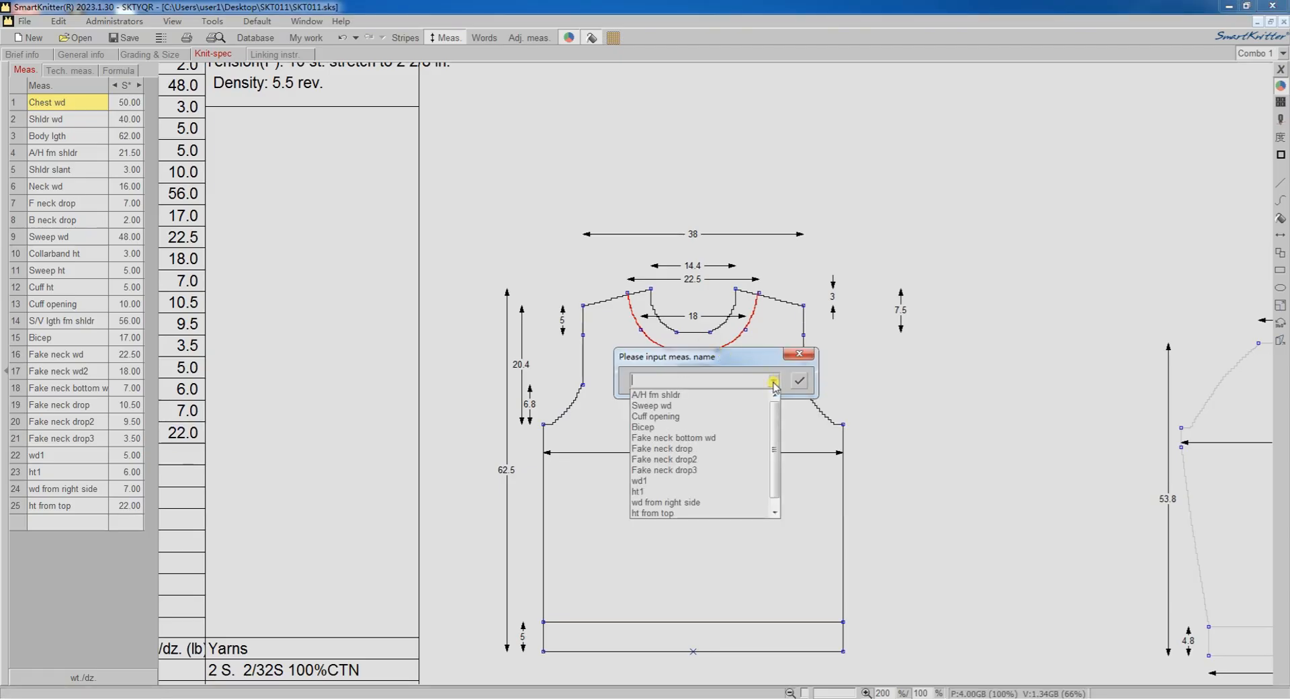
click(709, 438)
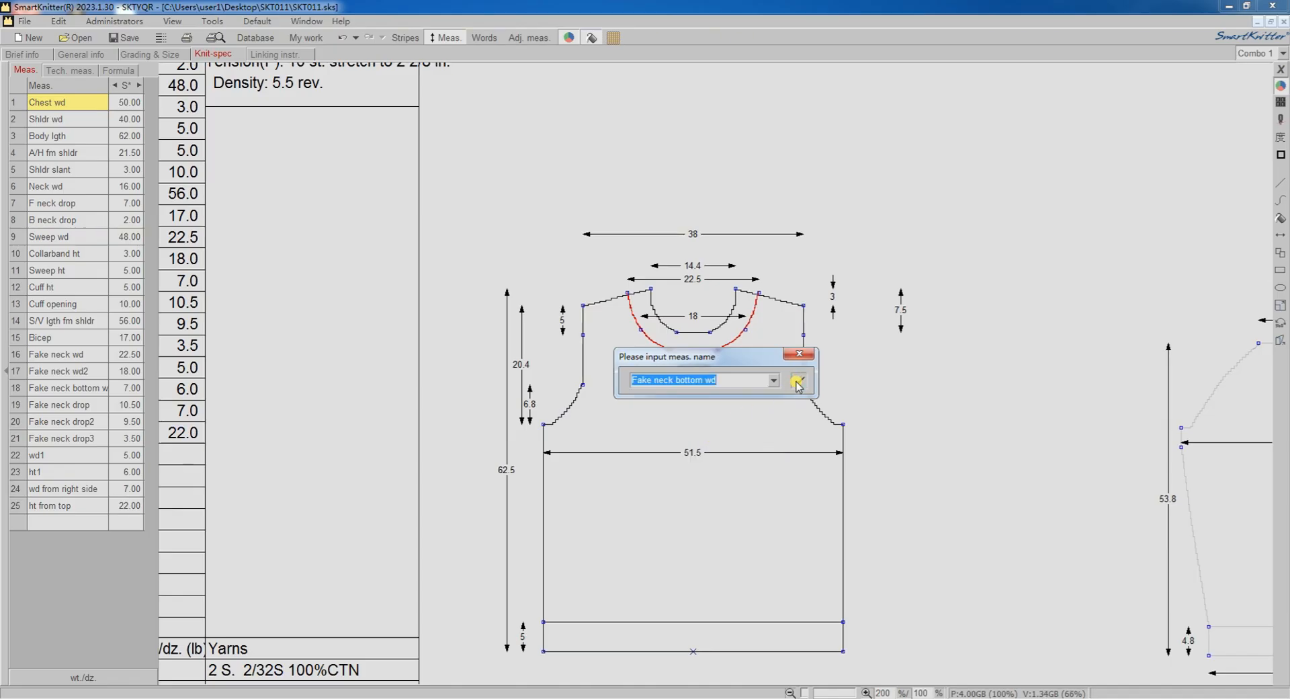
click(799, 380)
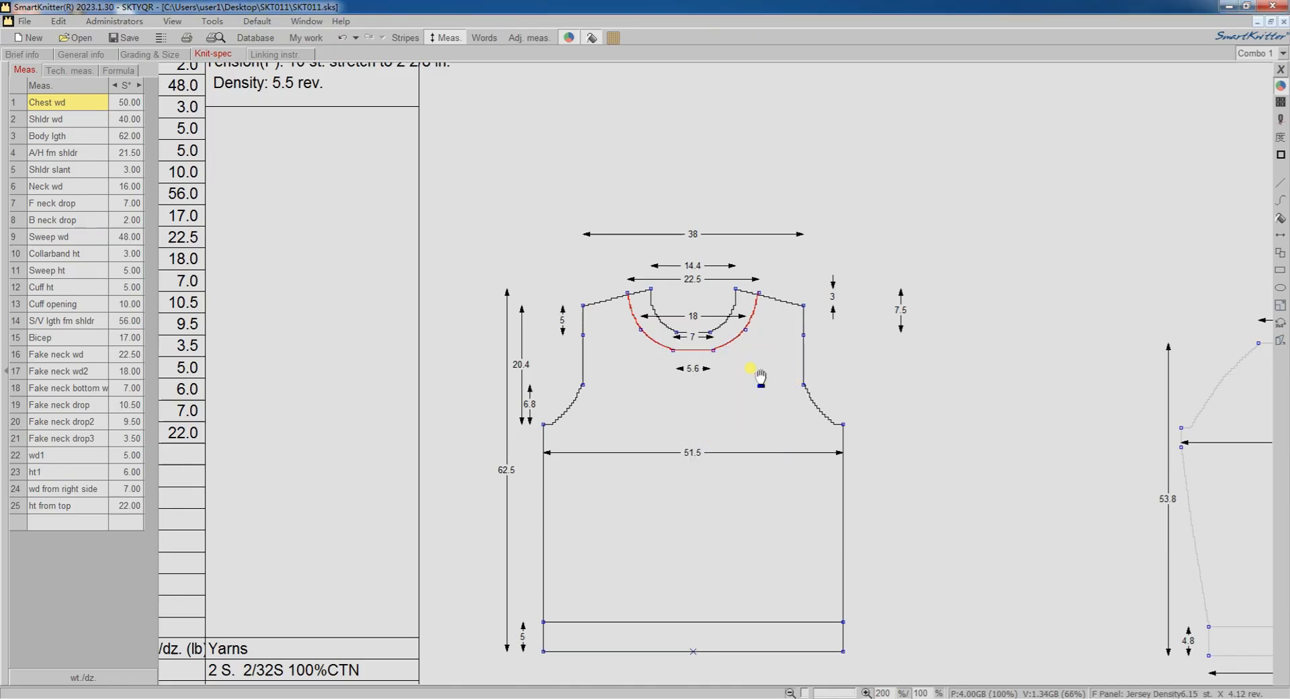
Add a vertical measurement from the red bottom line's right end up to the body neckline's shoulder point and assign it to Fake neck drop.
right_click(712, 350)
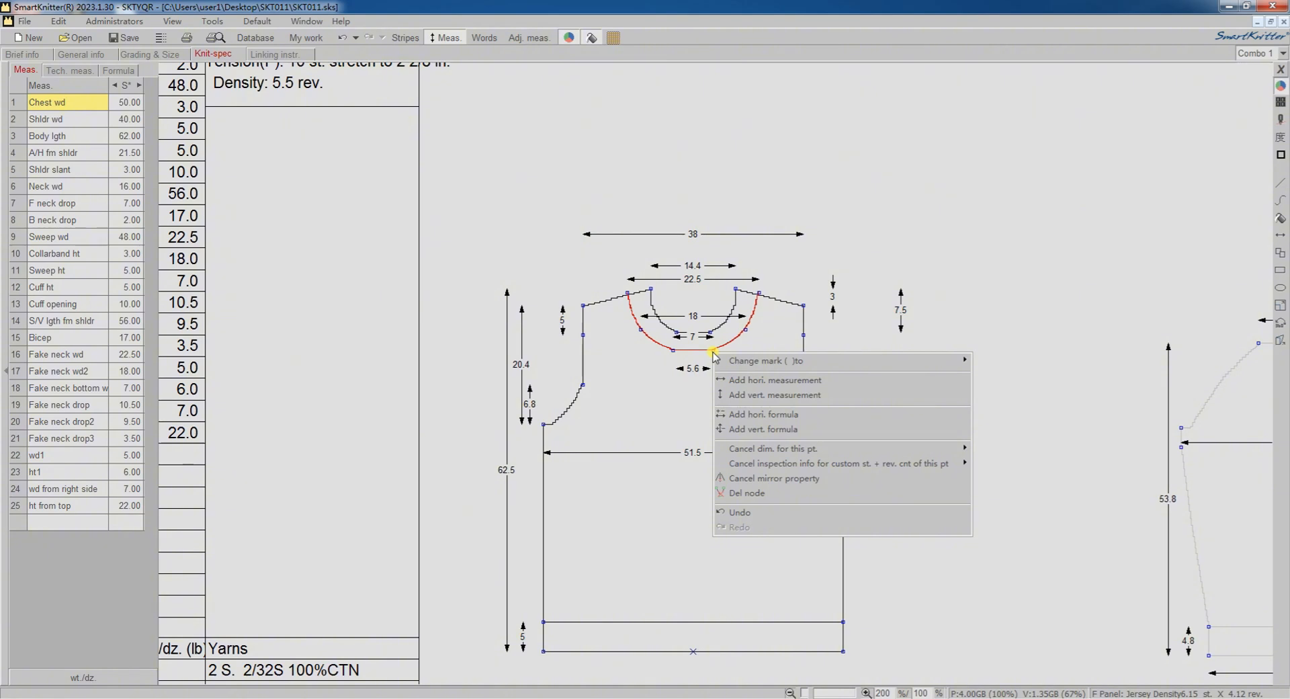
click(758, 395)
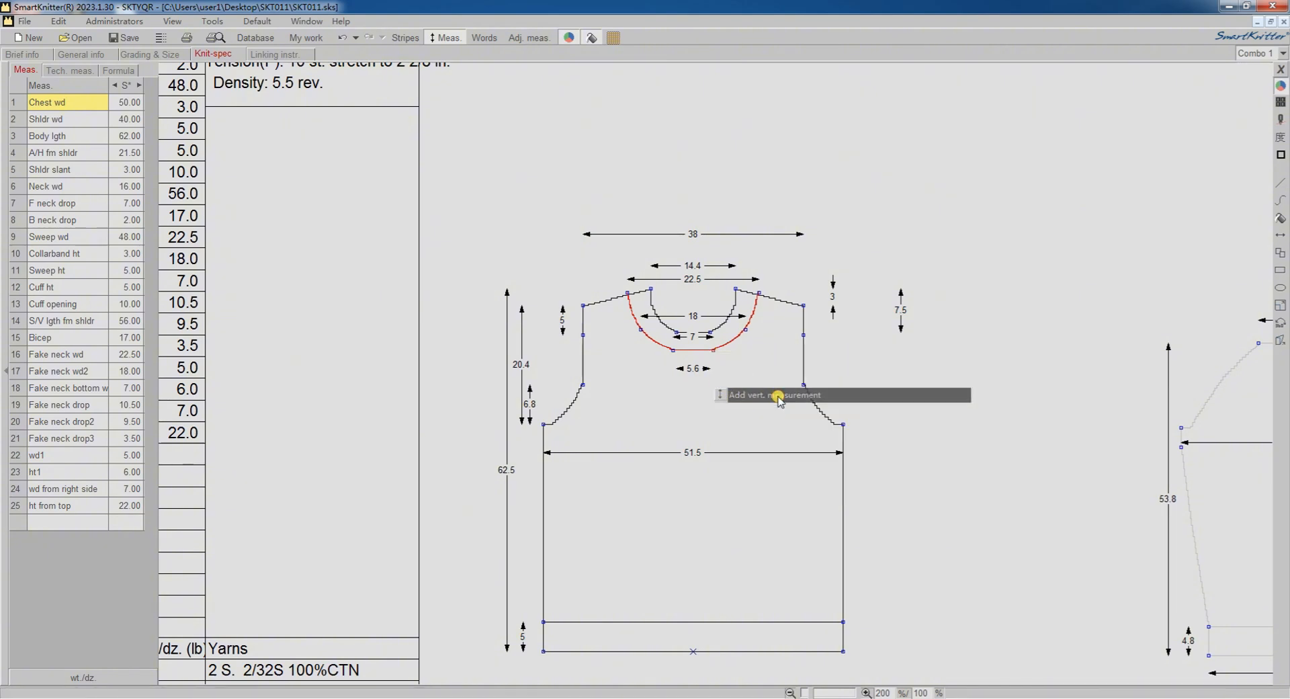
click(736, 290)
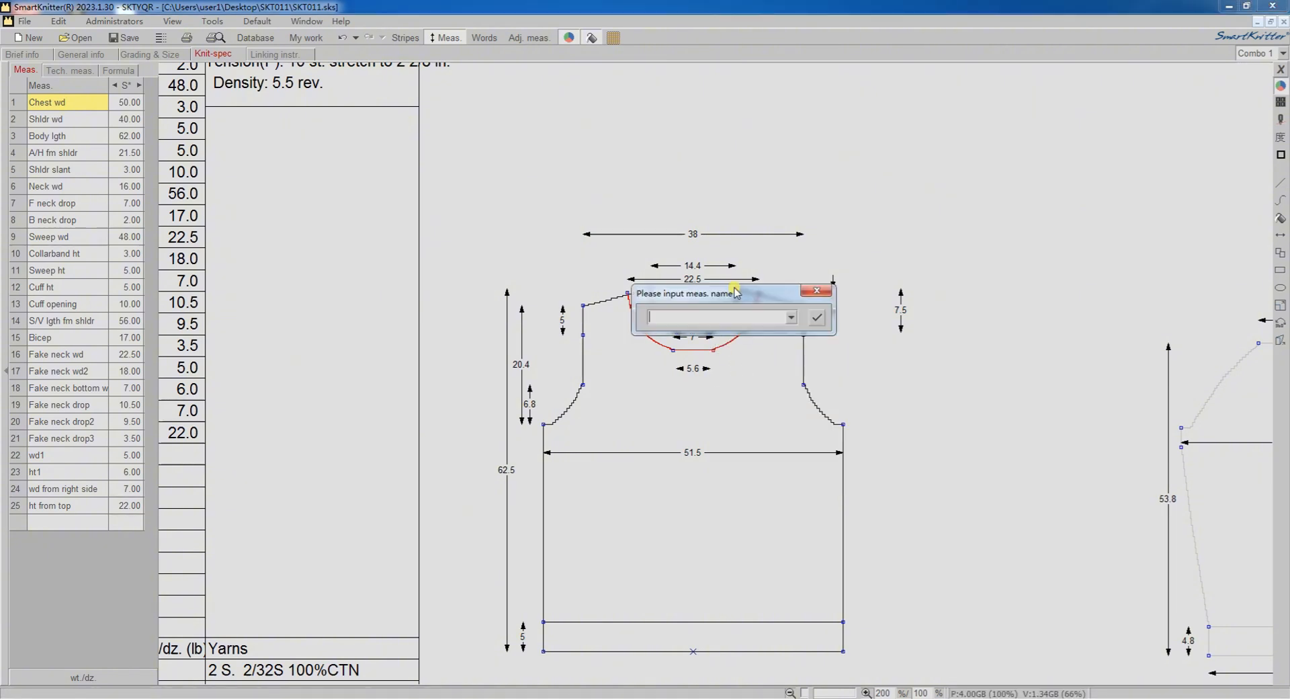
click(794, 318)
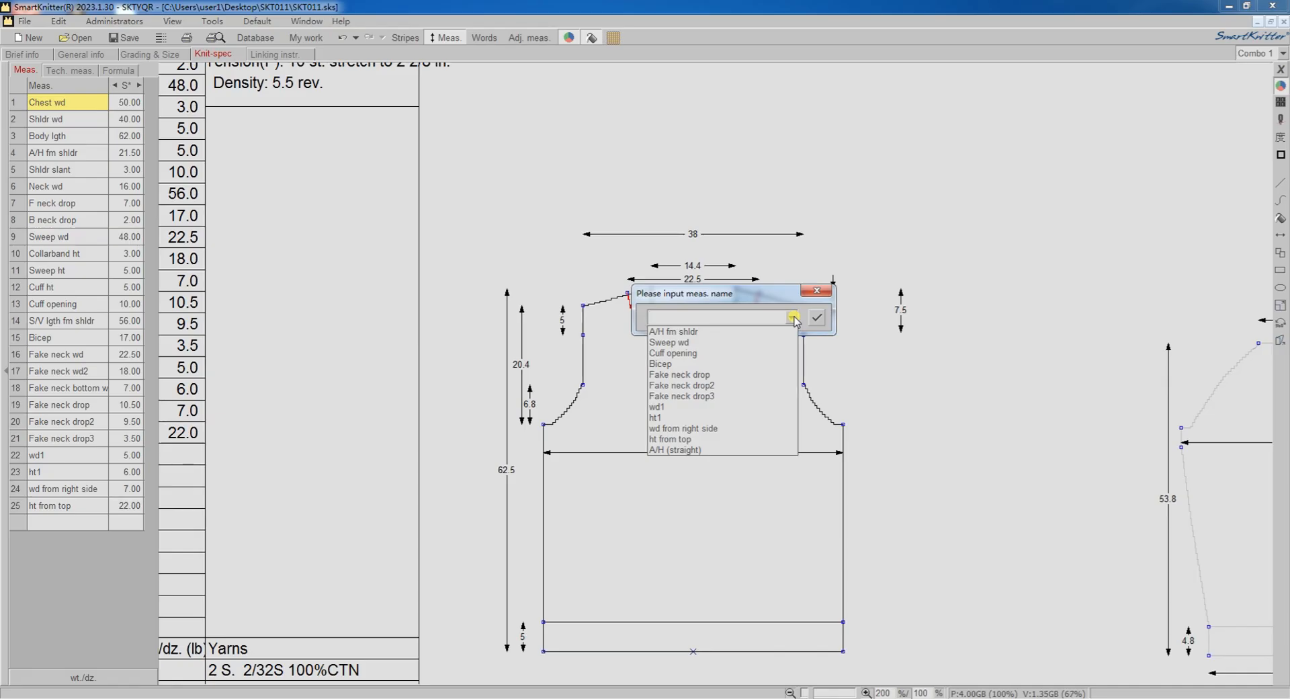
click(702, 374)
click(819, 318)
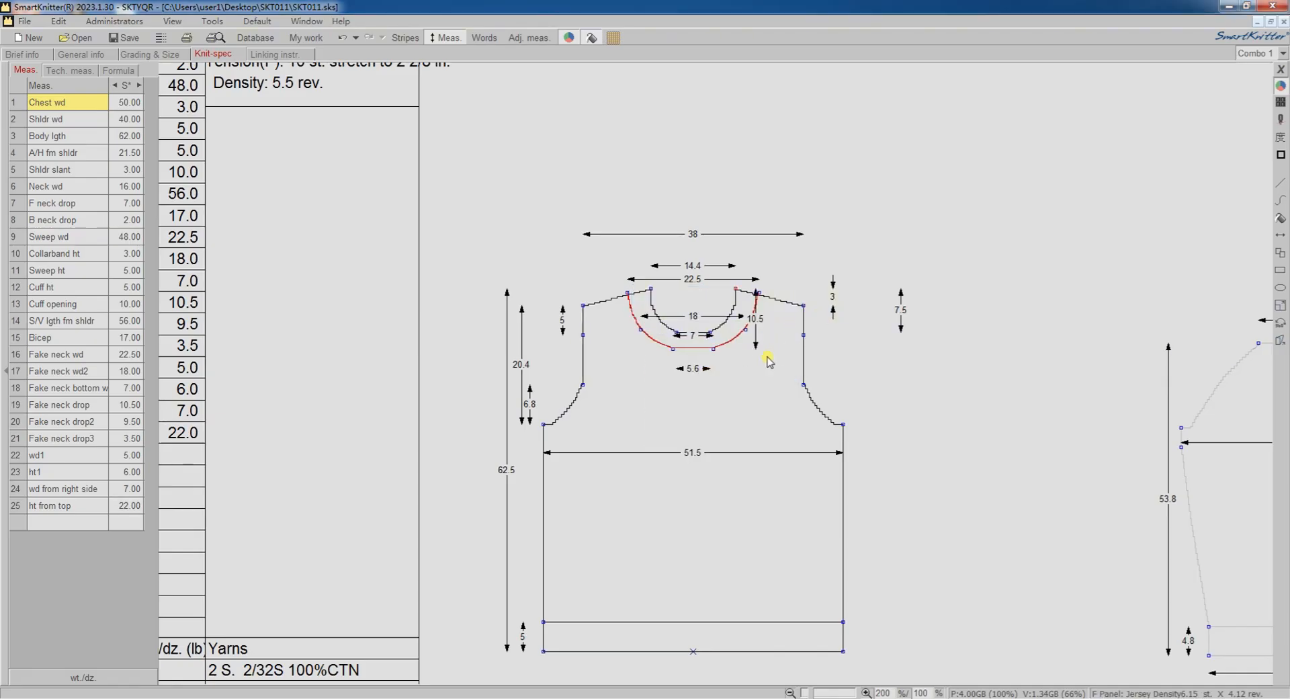
Add a vertical measurement from the red bottom line's right end to the red curve's shoulder end and assign it to Fake neck drop2.
right_click(717, 356)
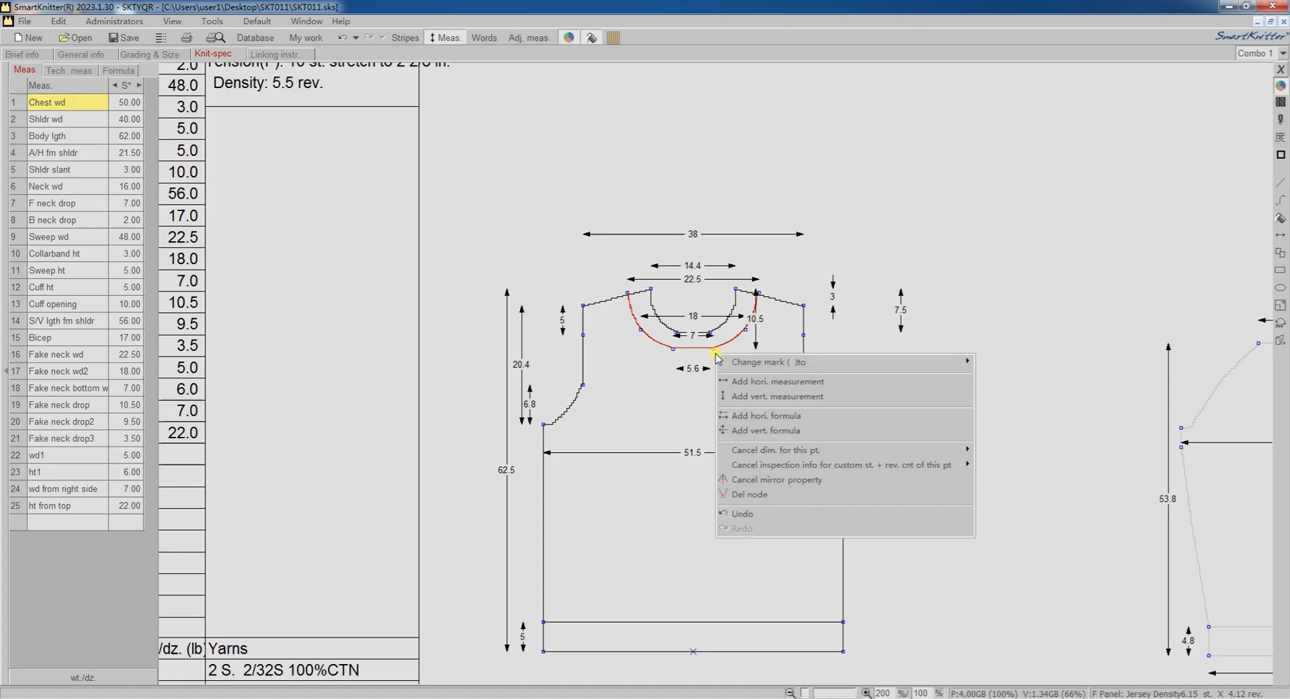
click(737, 396)
click(756, 298)
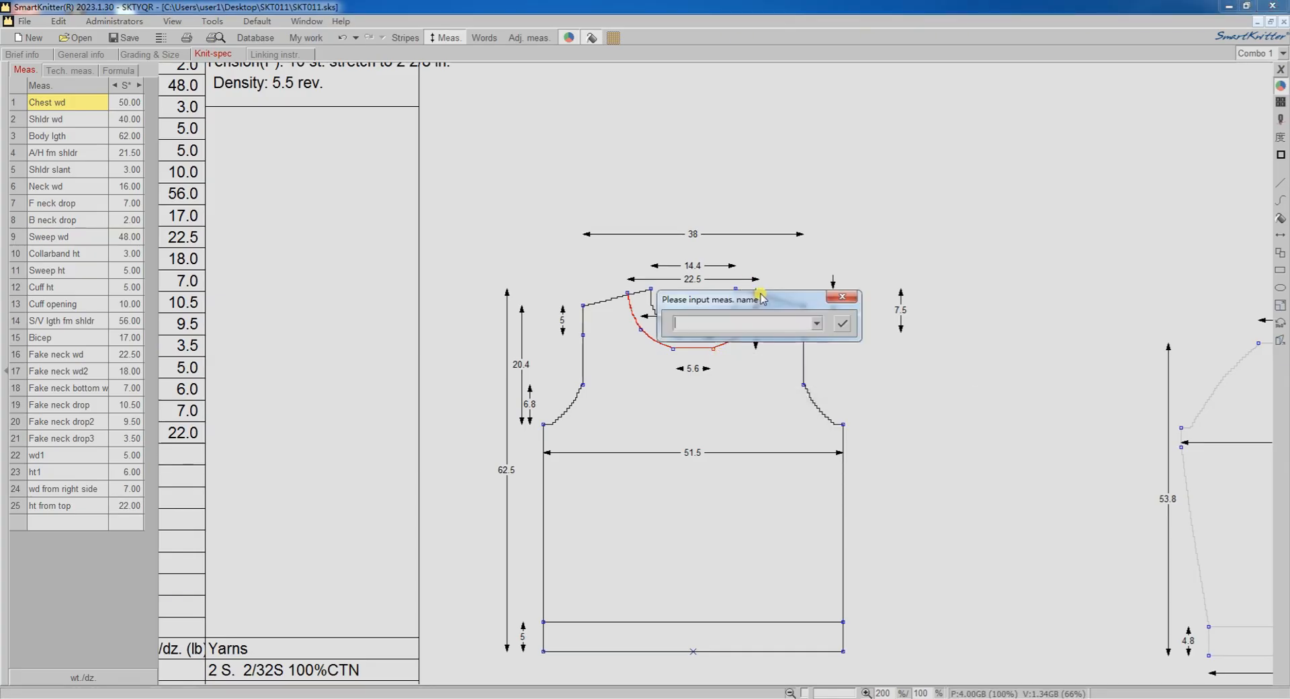
click(818, 324)
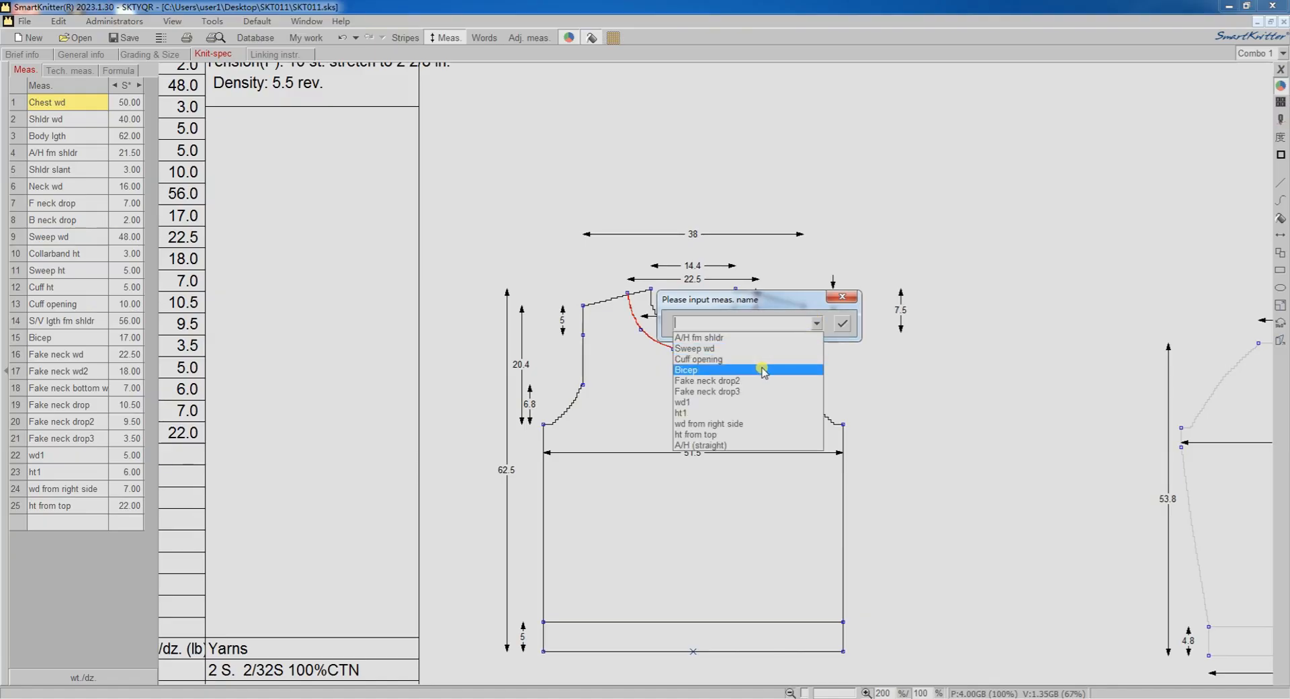
click(746, 377)
click(842, 323)
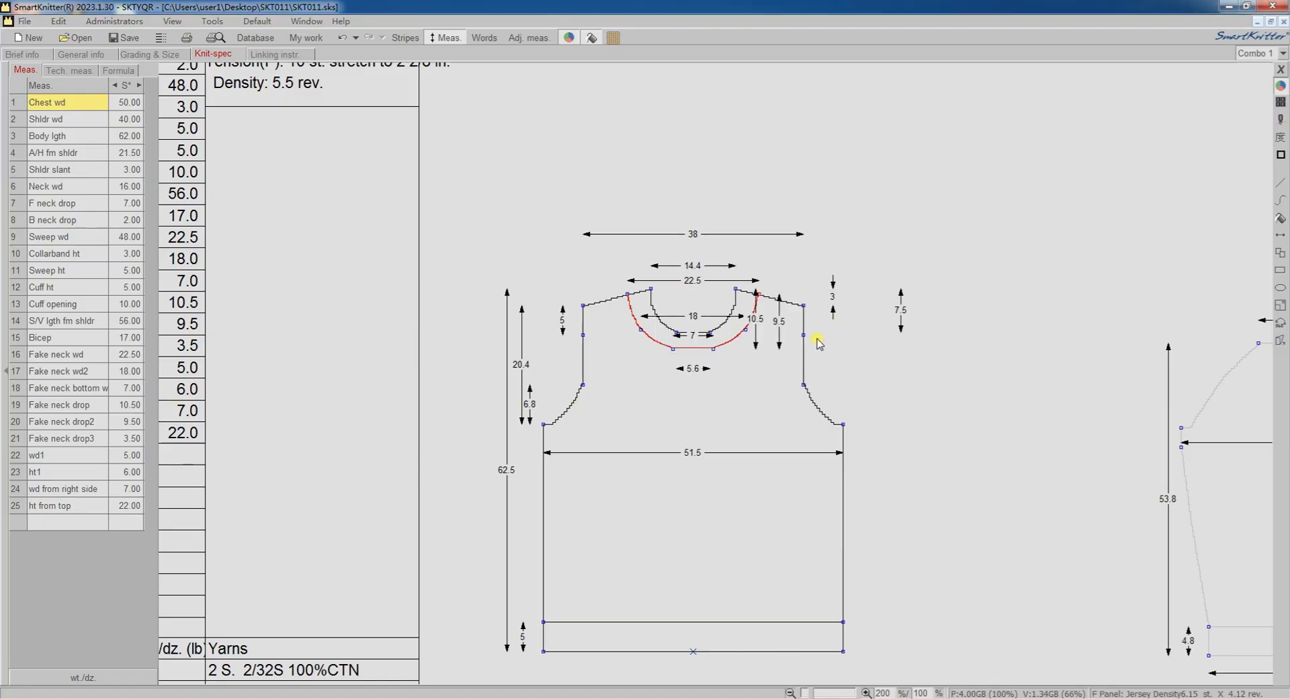
Add a vertical measurement from the red bottom line's right end to the right red curve's middle node and assign it to Fake neck drop3.
right_click(713, 351)
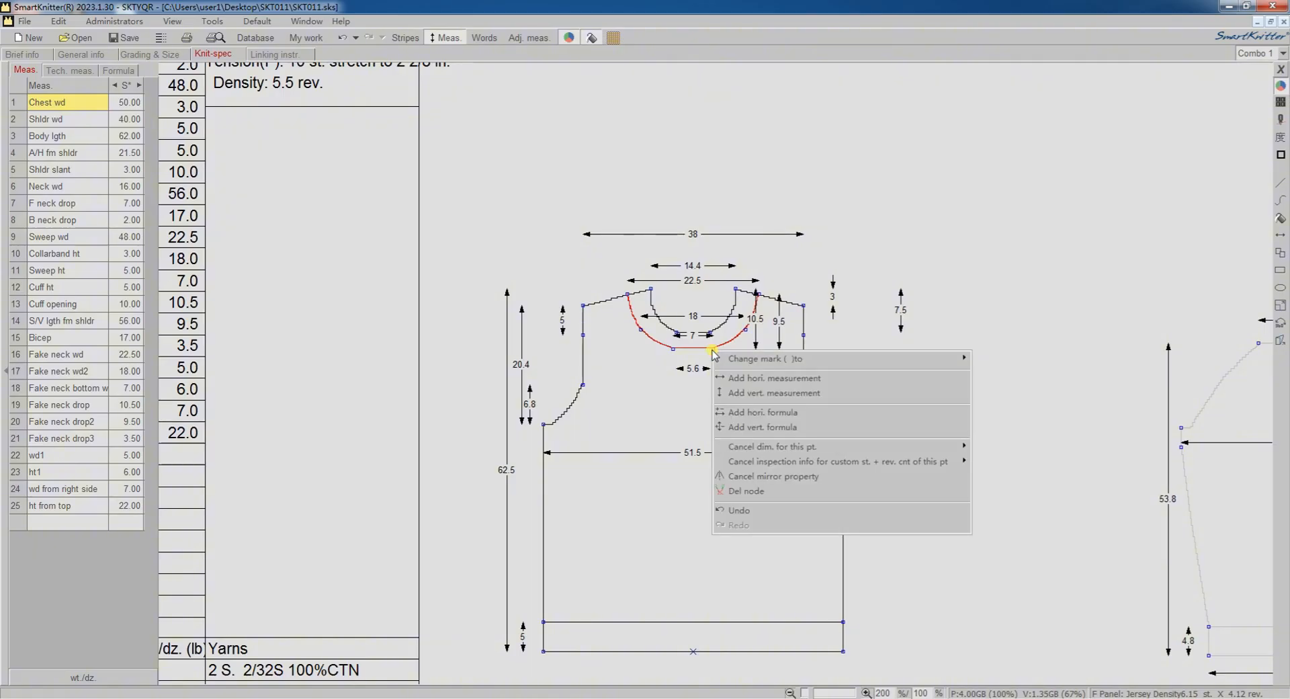
click(739, 394)
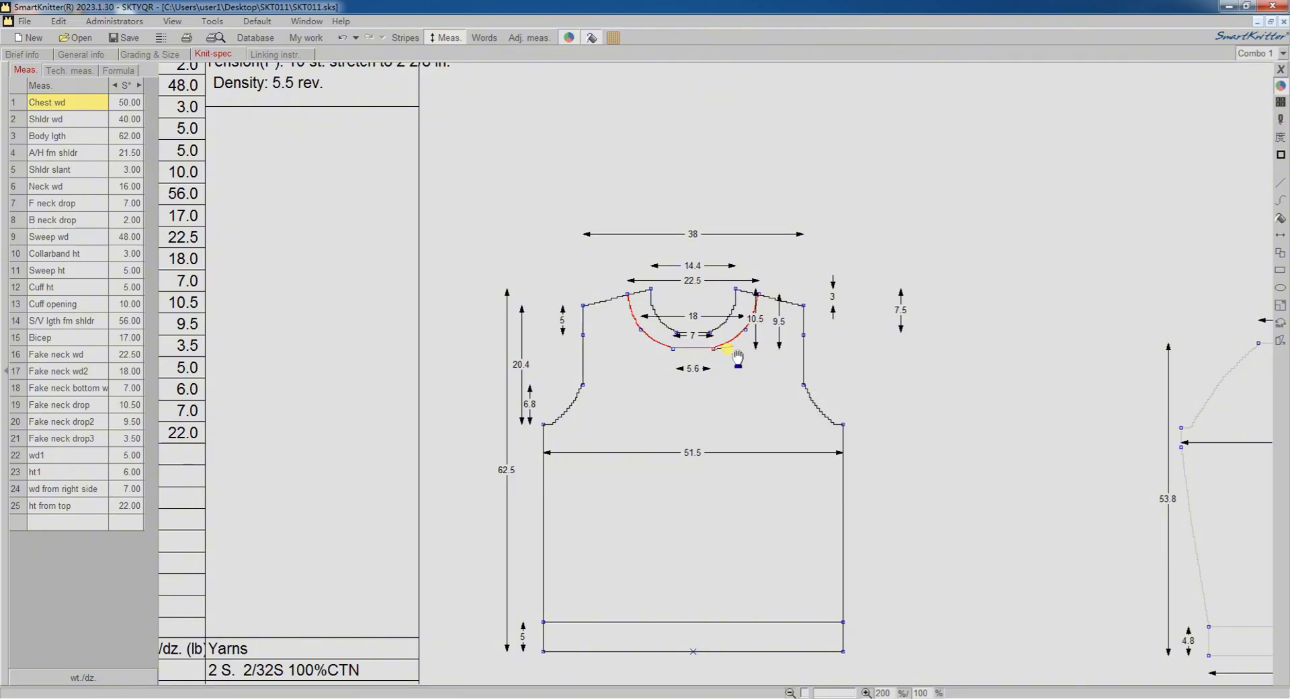
click(744, 334)
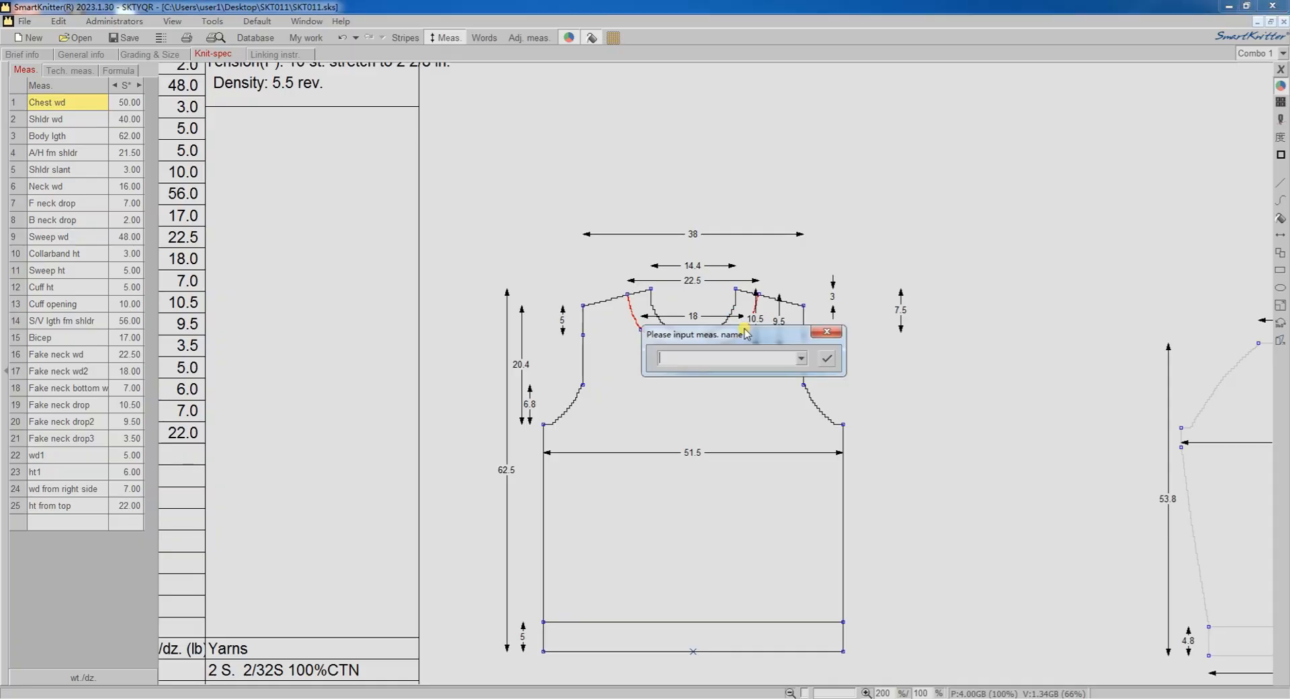
click(803, 358)
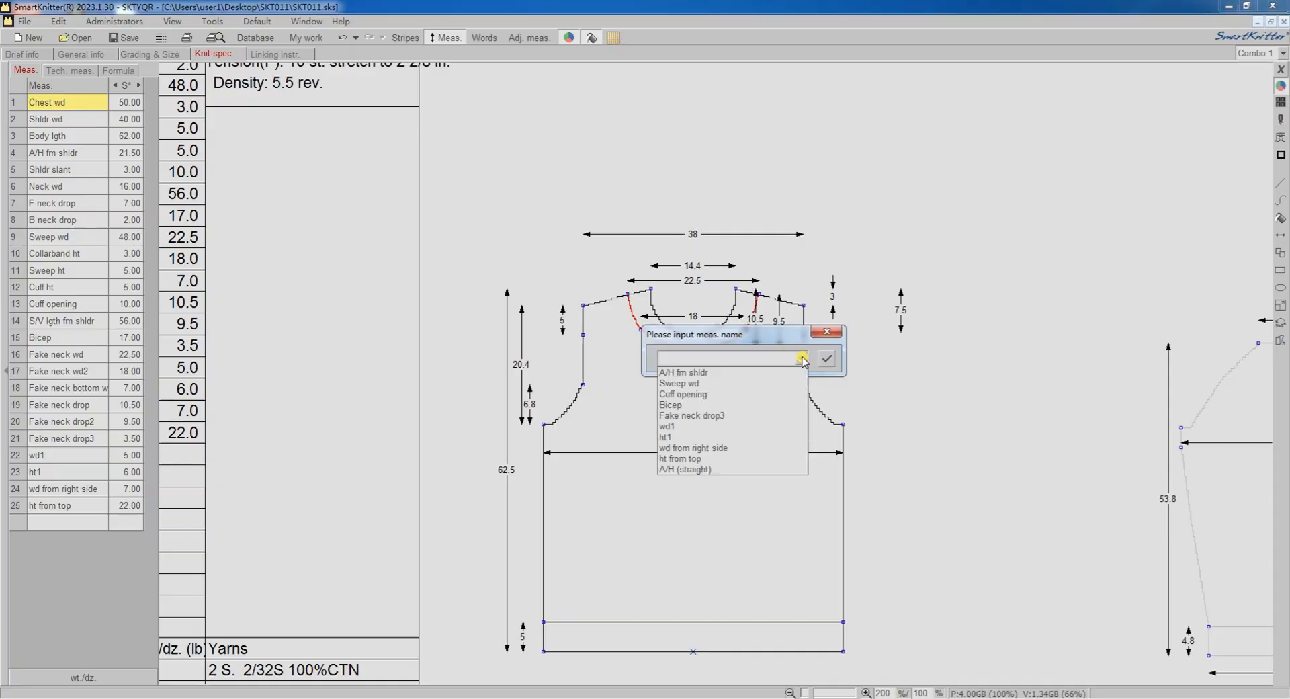
click(717, 415)
click(825, 358)
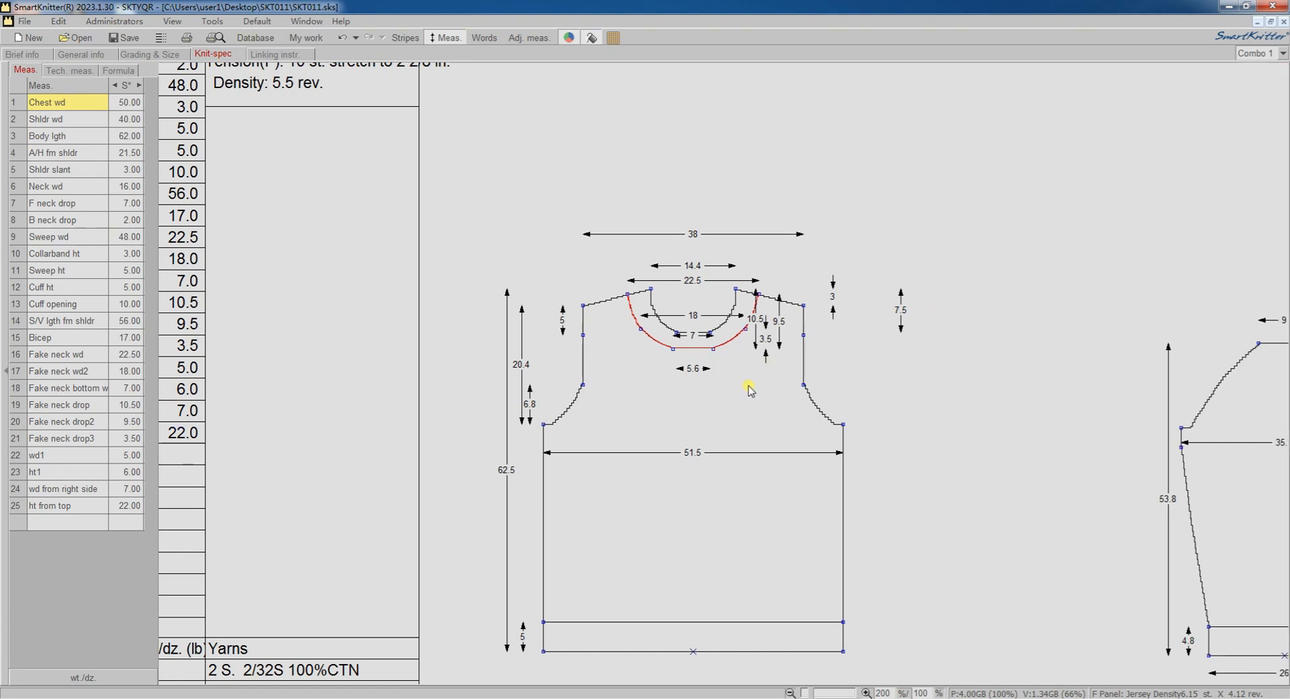
Display the knitting instructions on the spec sheet and cancel all adjusted dimensions of all panels and trims.
scroll(719, 406, down, 1)
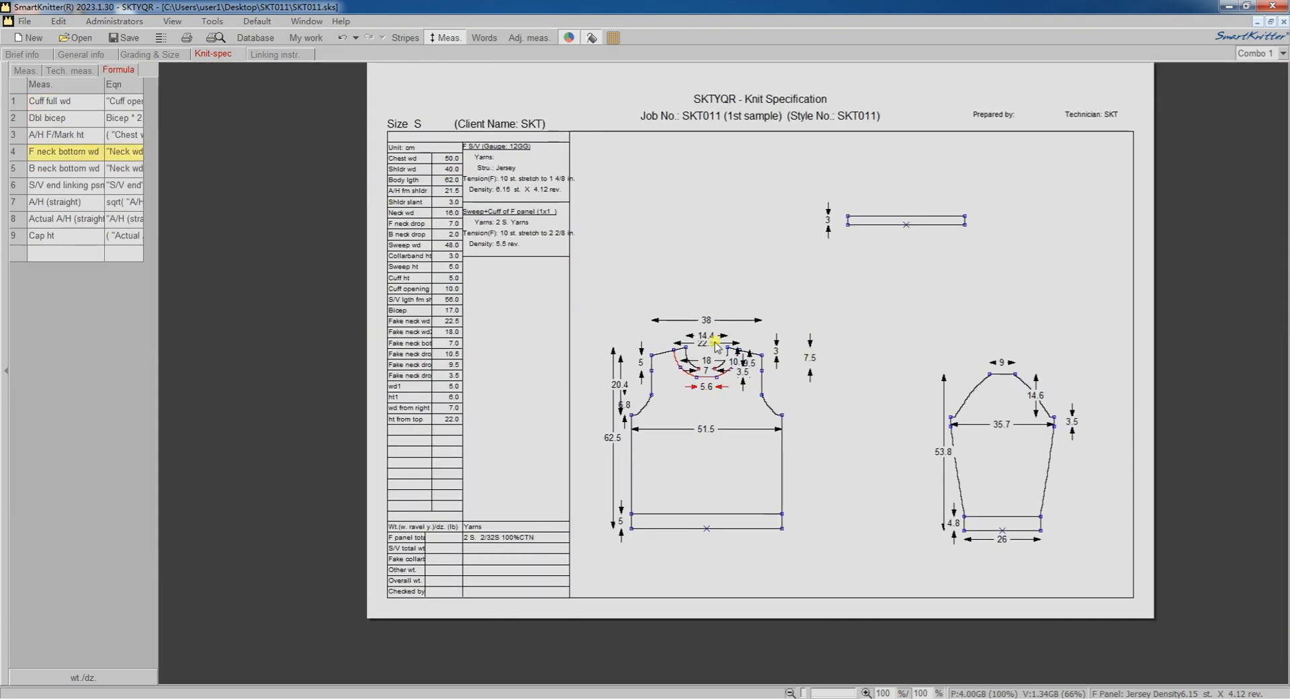
click(484, 39)
drag(734, 113, 608, 136)
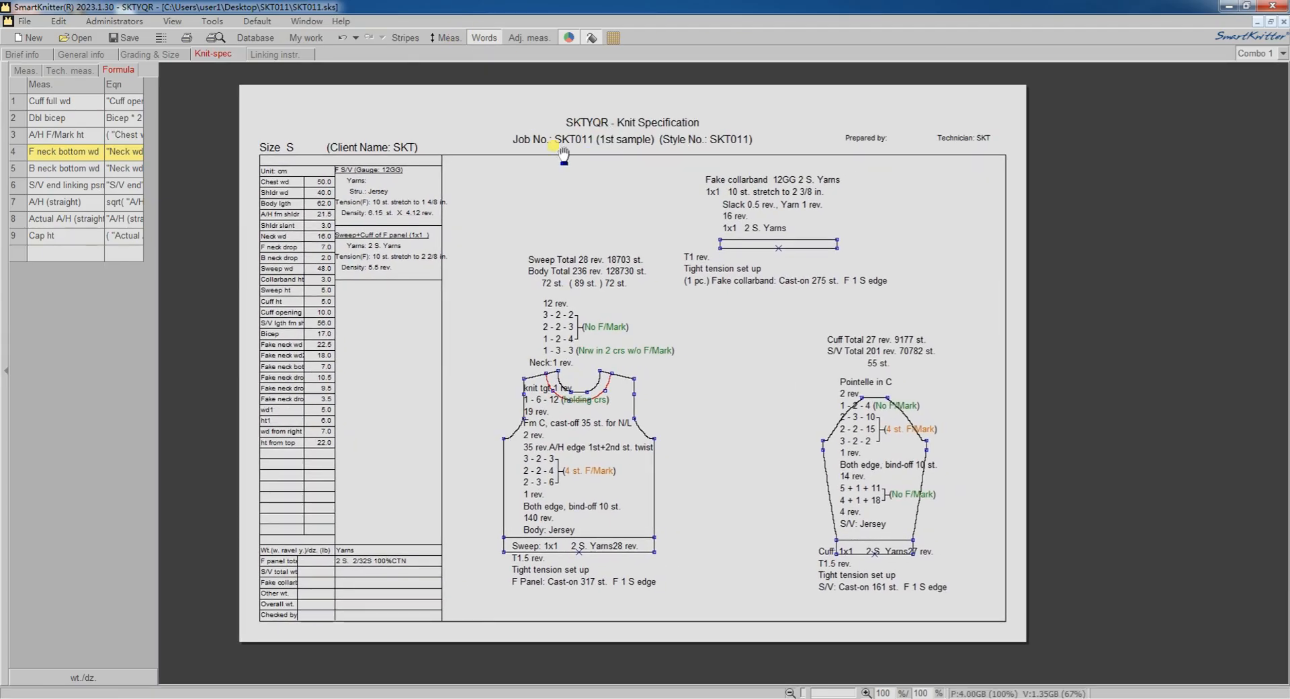
right_click(723, 348)
mouse_move(901, 372)
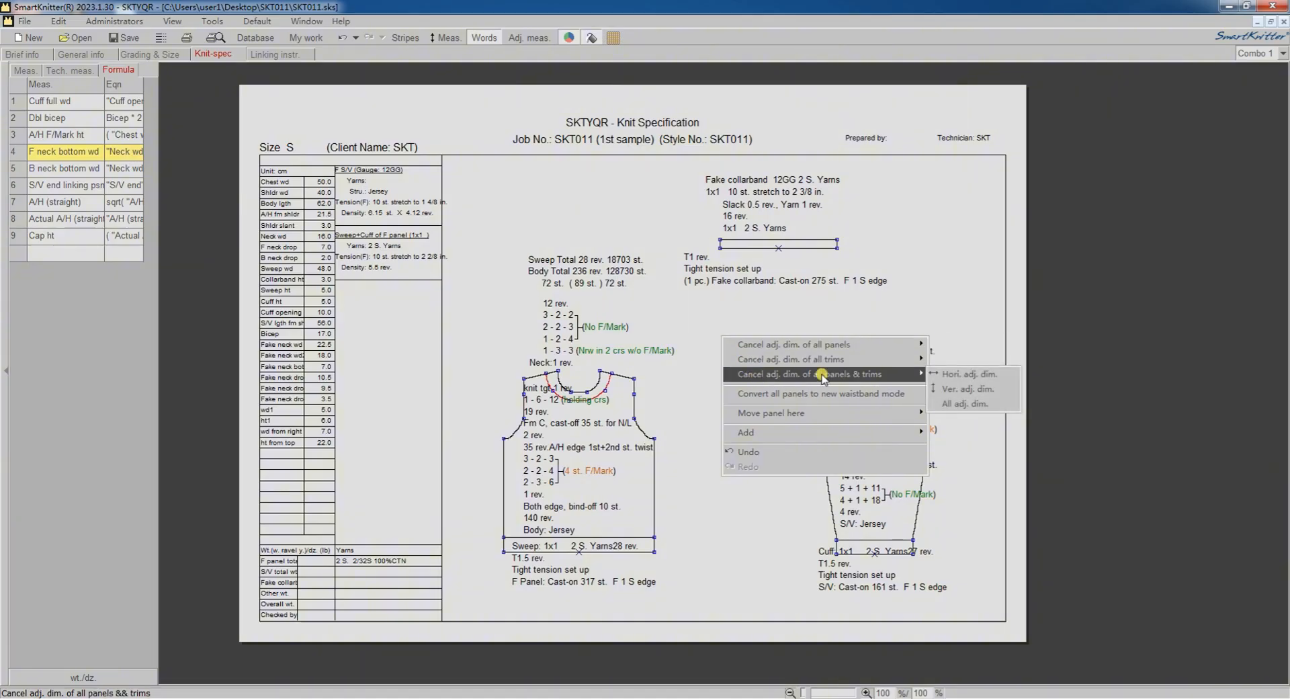
click(968, 403)
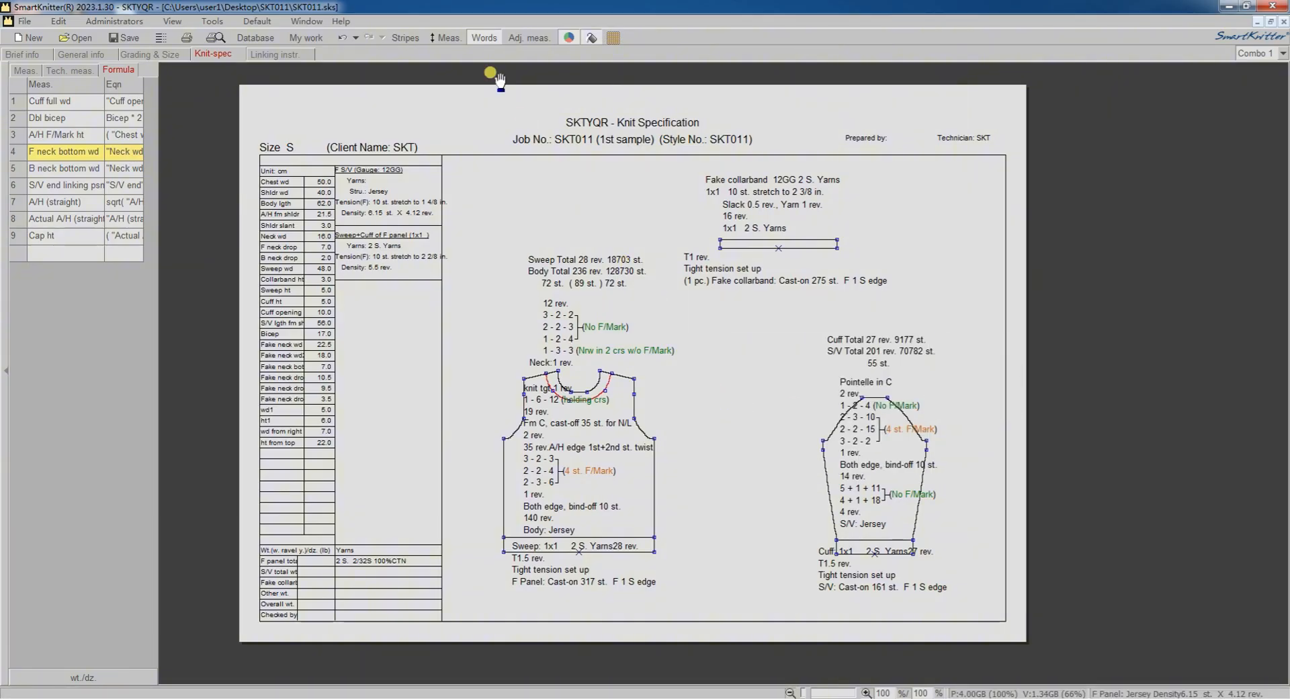
click(483, 38)
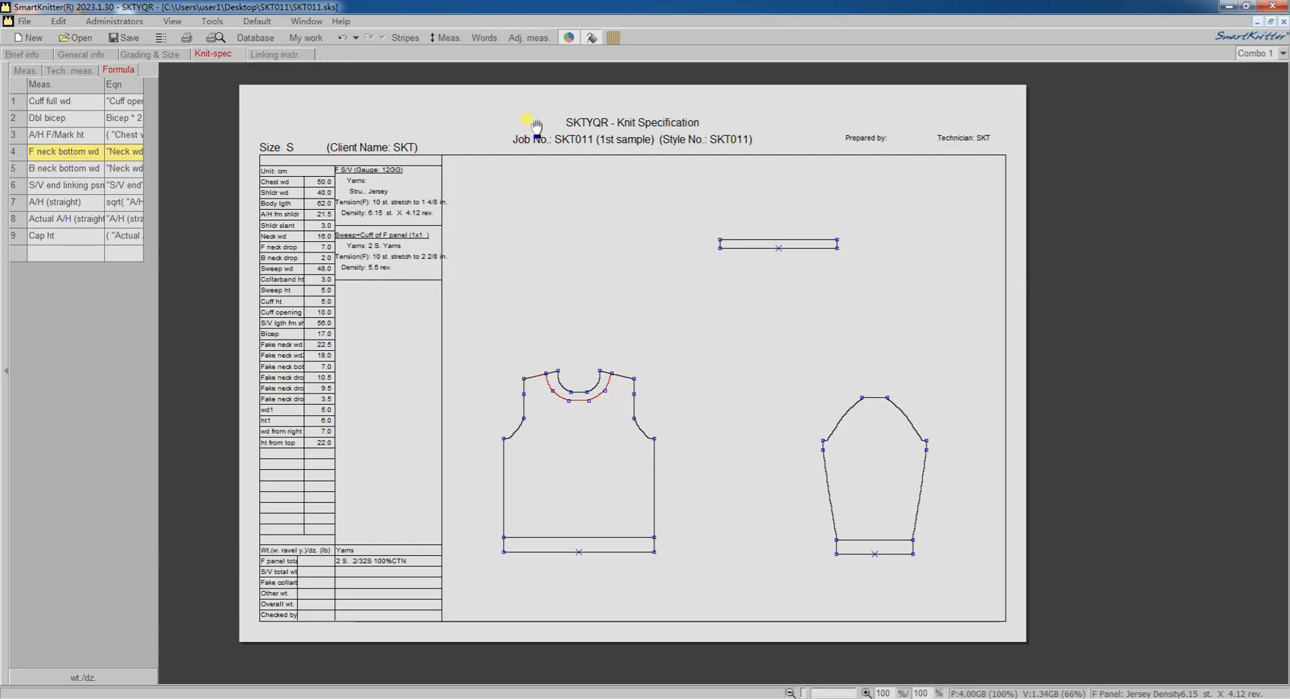
click(485, 37)
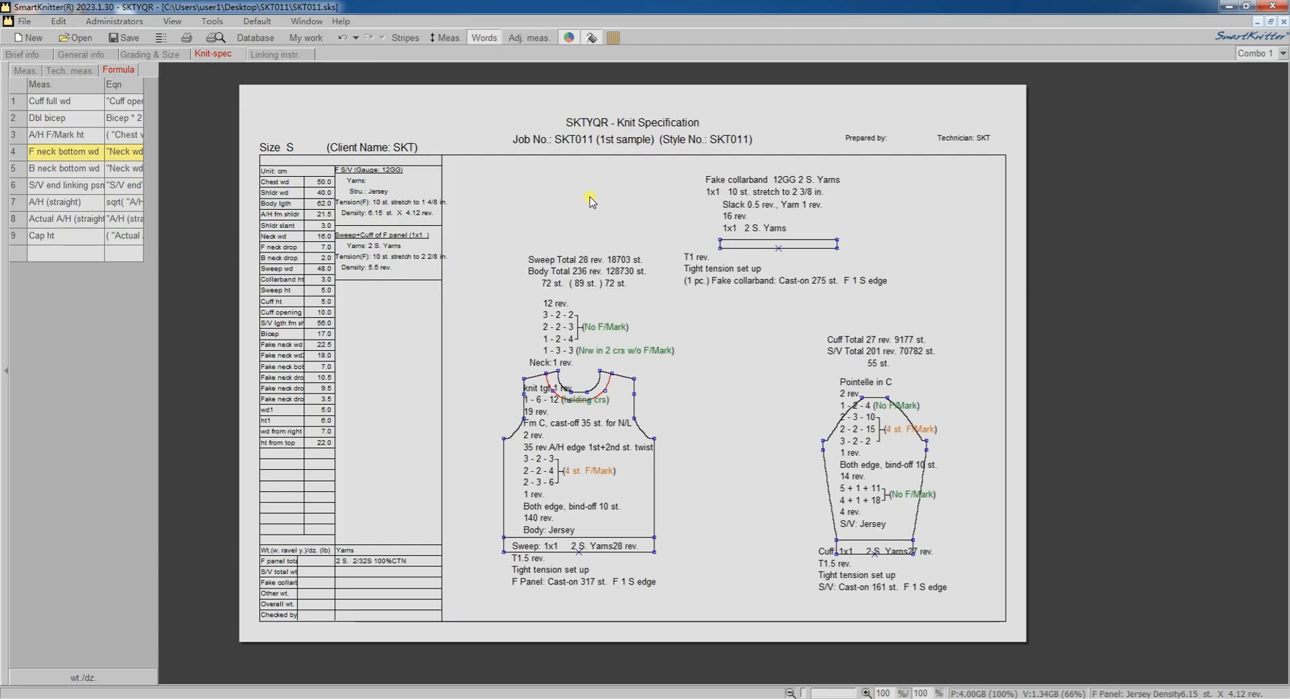
Add trim line segments to the fake collarband's upper edge, linking the right red curve, bottom line and left red curve of the front panel.
right_click(768, 244)
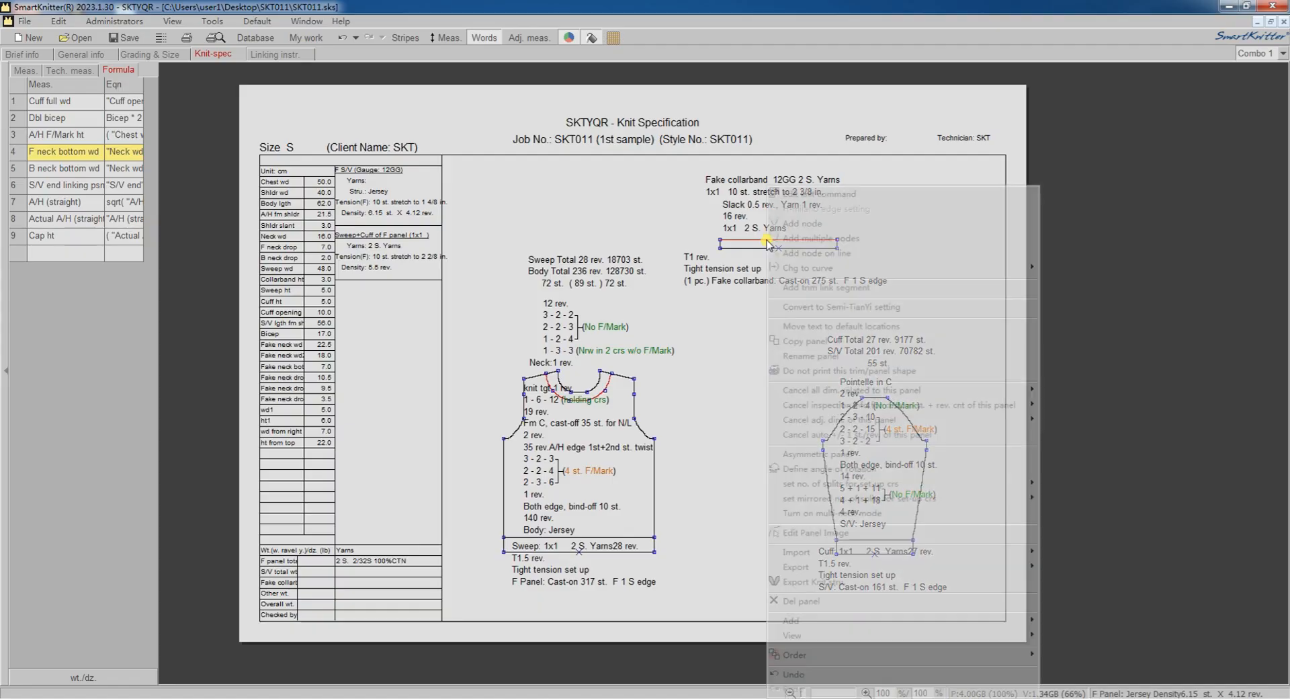
click(870, 287)
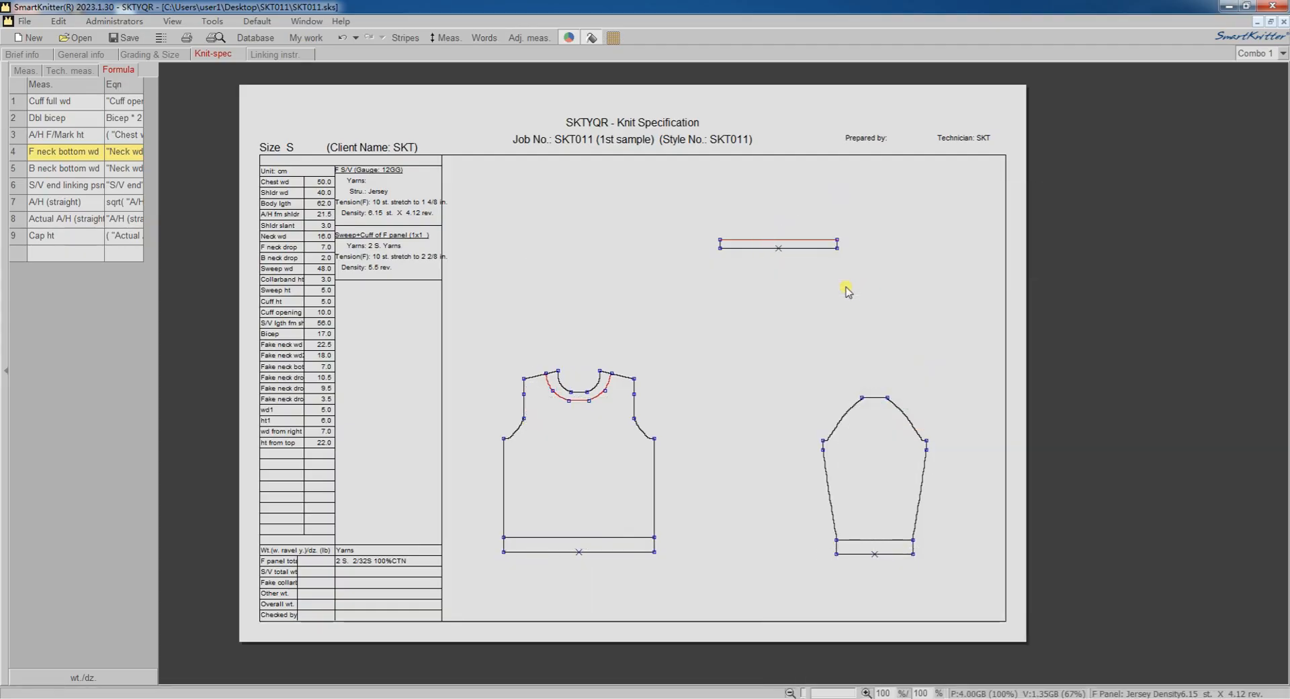
mouse_move(293, 6)
mouse_down()
mouse_move(813, 281)
mouse_move(989, 285)
mouse_move(996, 315)
mouse_up()
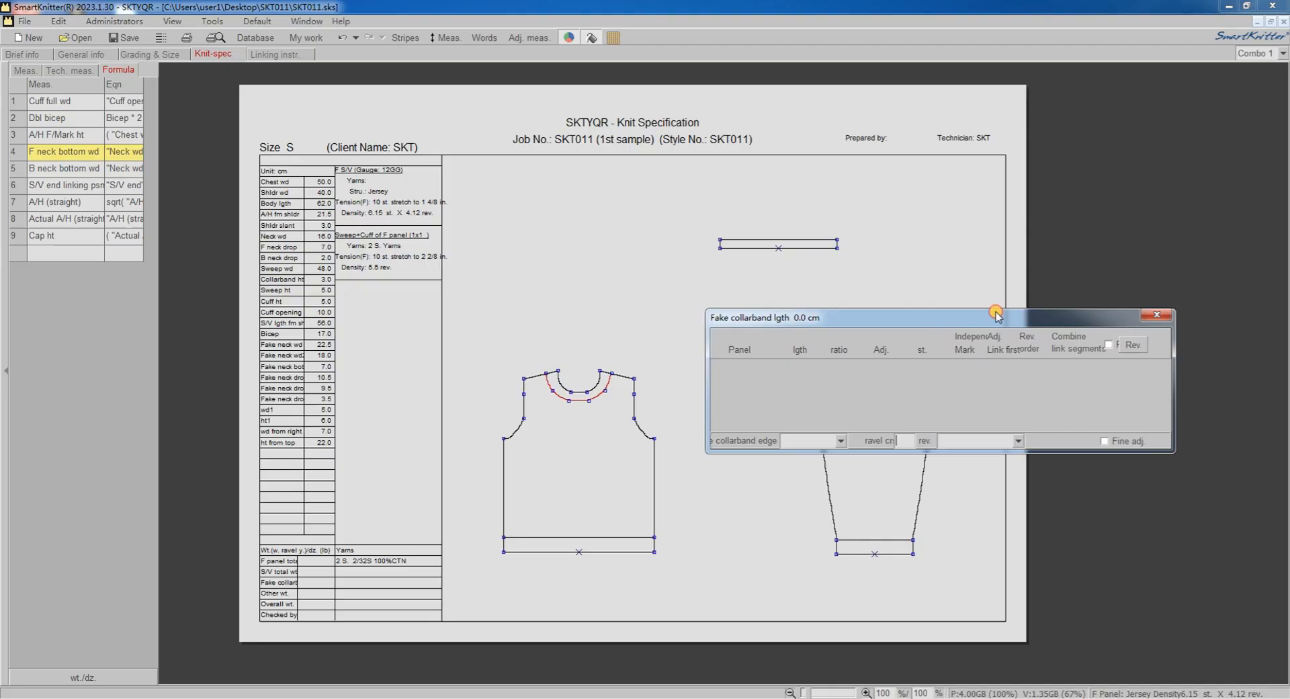
click(602, 398)
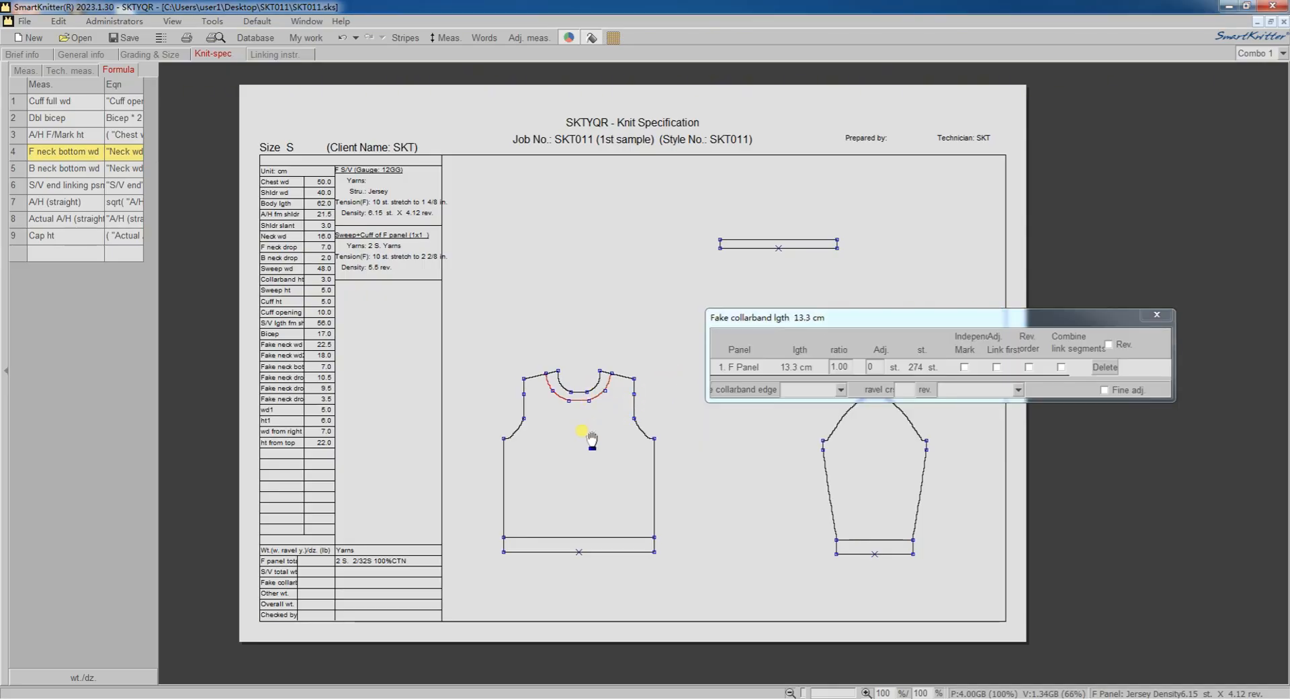
click(578, 402)
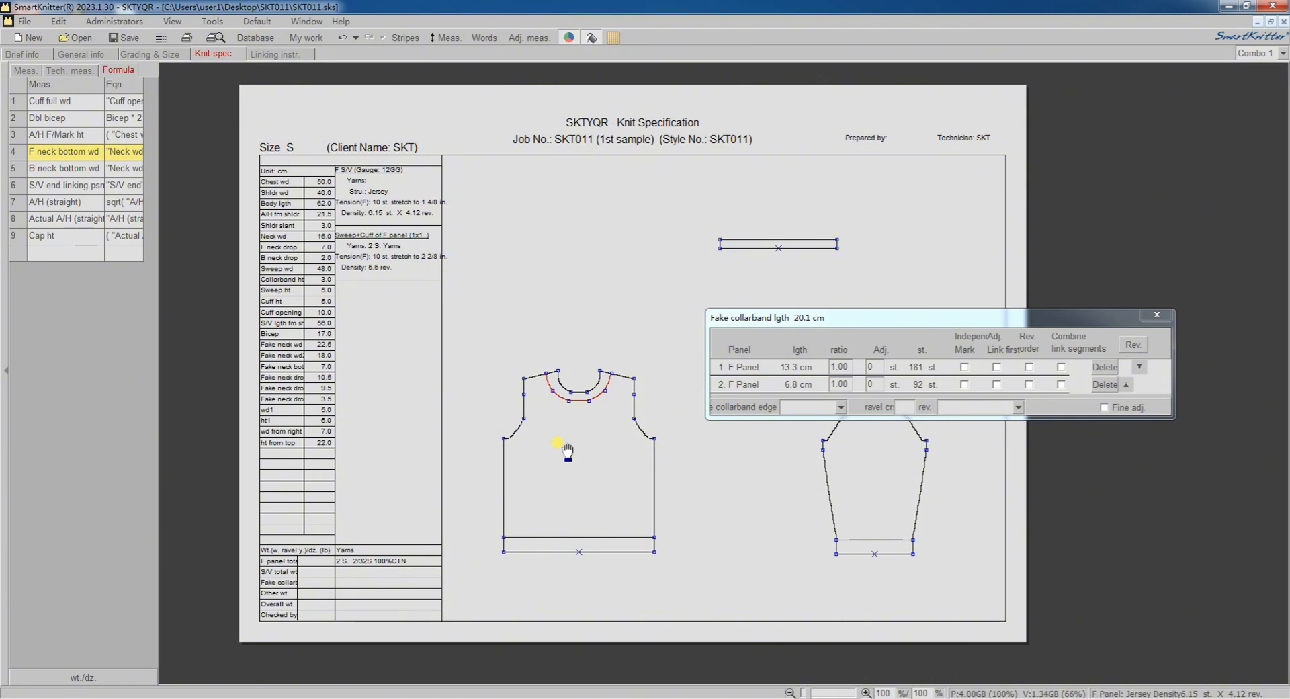
click(552, 392)
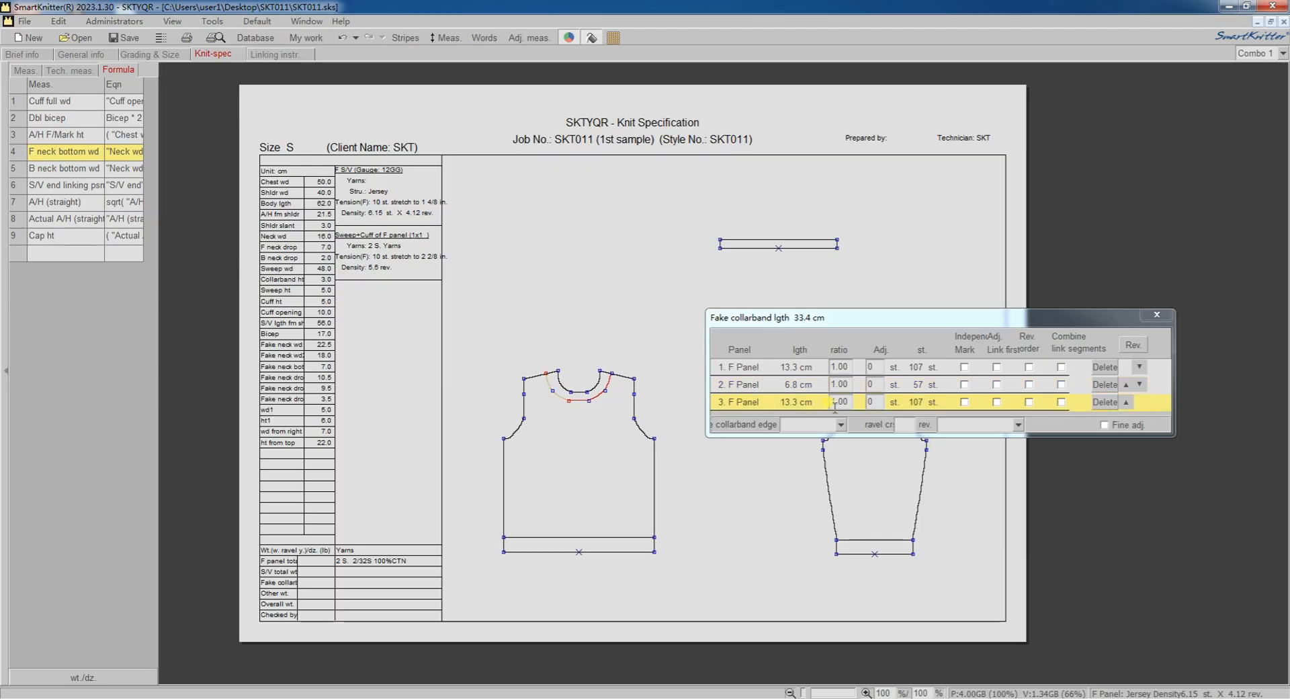
Set the fake collarband's ravel courses to 1 rev. with pointelle and close its length settings.
click(905, 423)
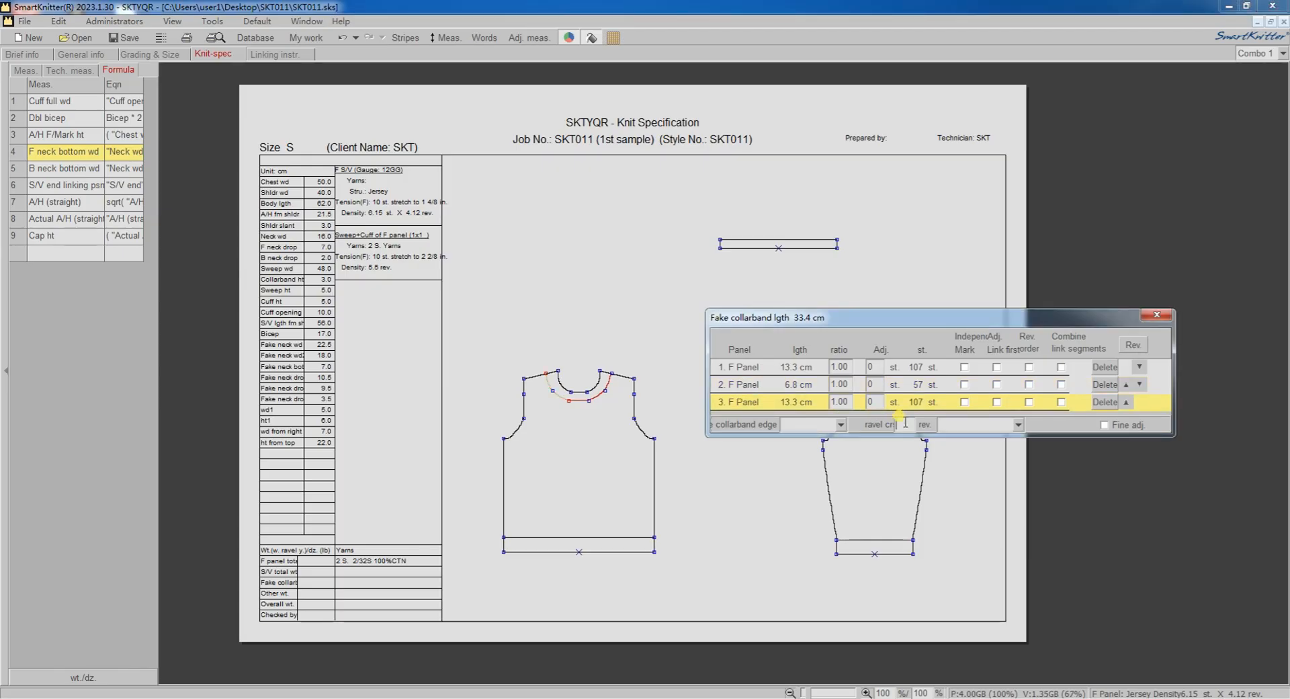
click(1019, 425)
click(965, 450)
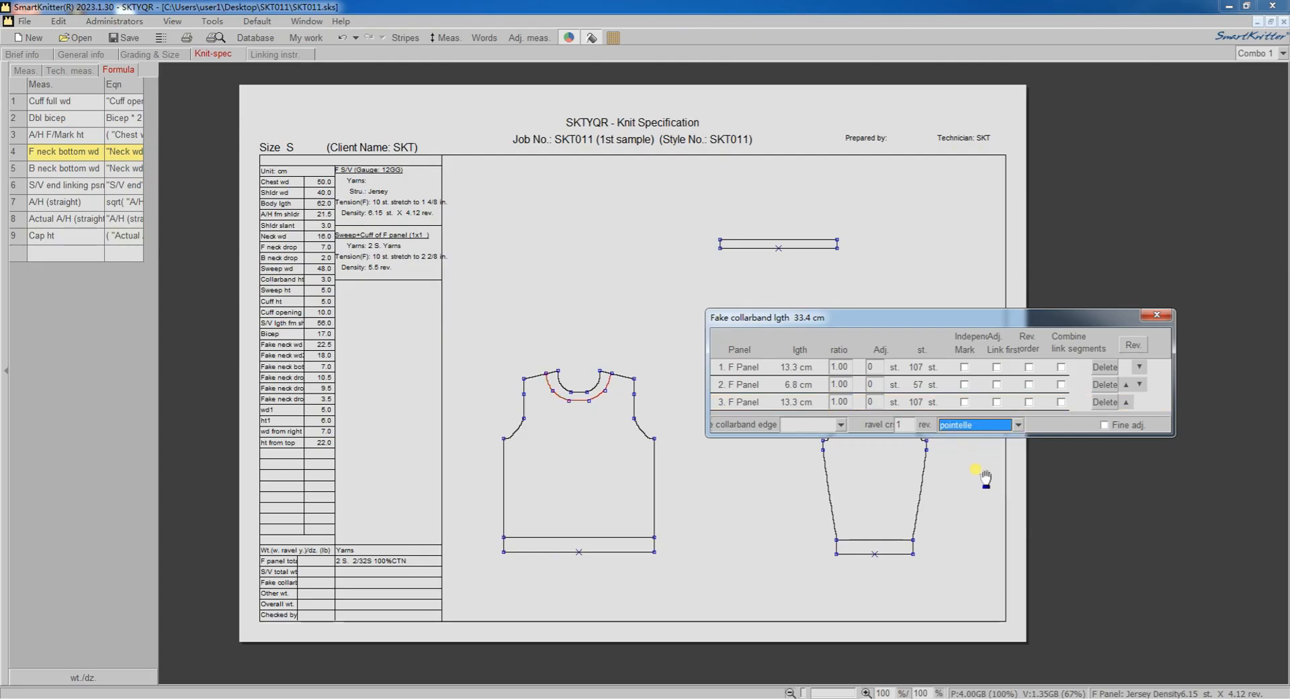
click(1163, 319)
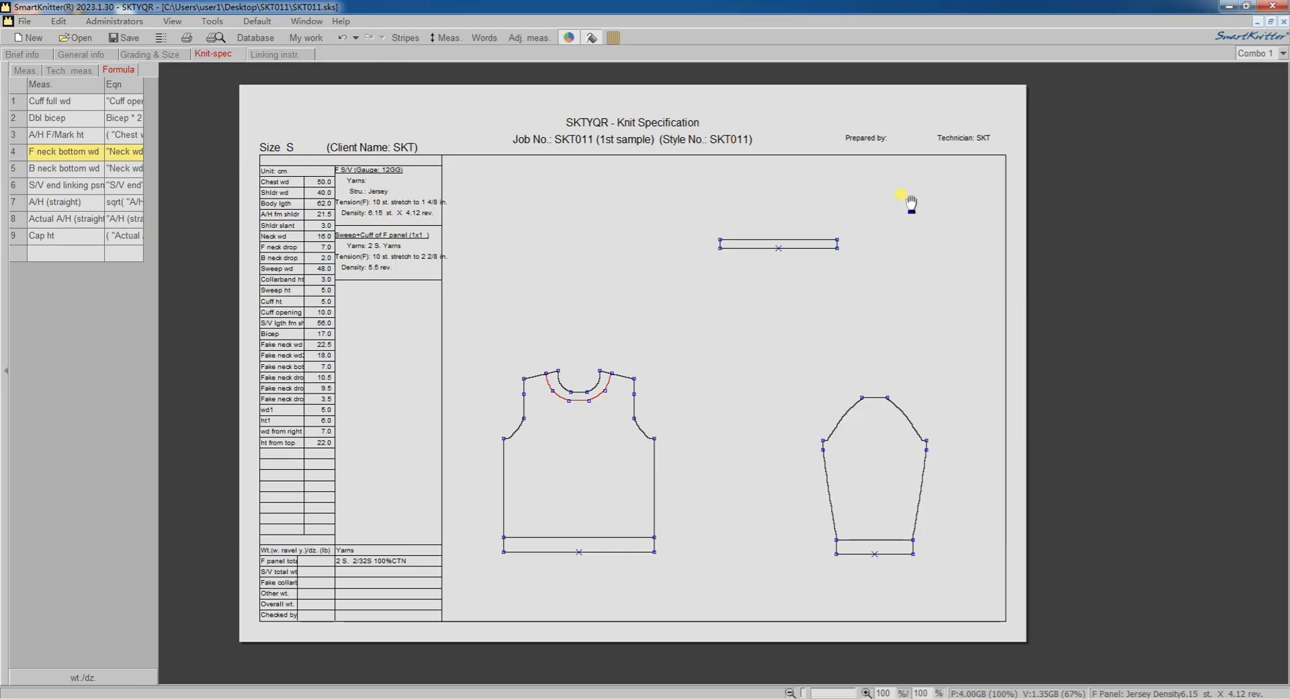
Add a horizontal measurement between the lower corners of the fake collarband and assign it to Fake collarband lgth.
right_click(720, 244)
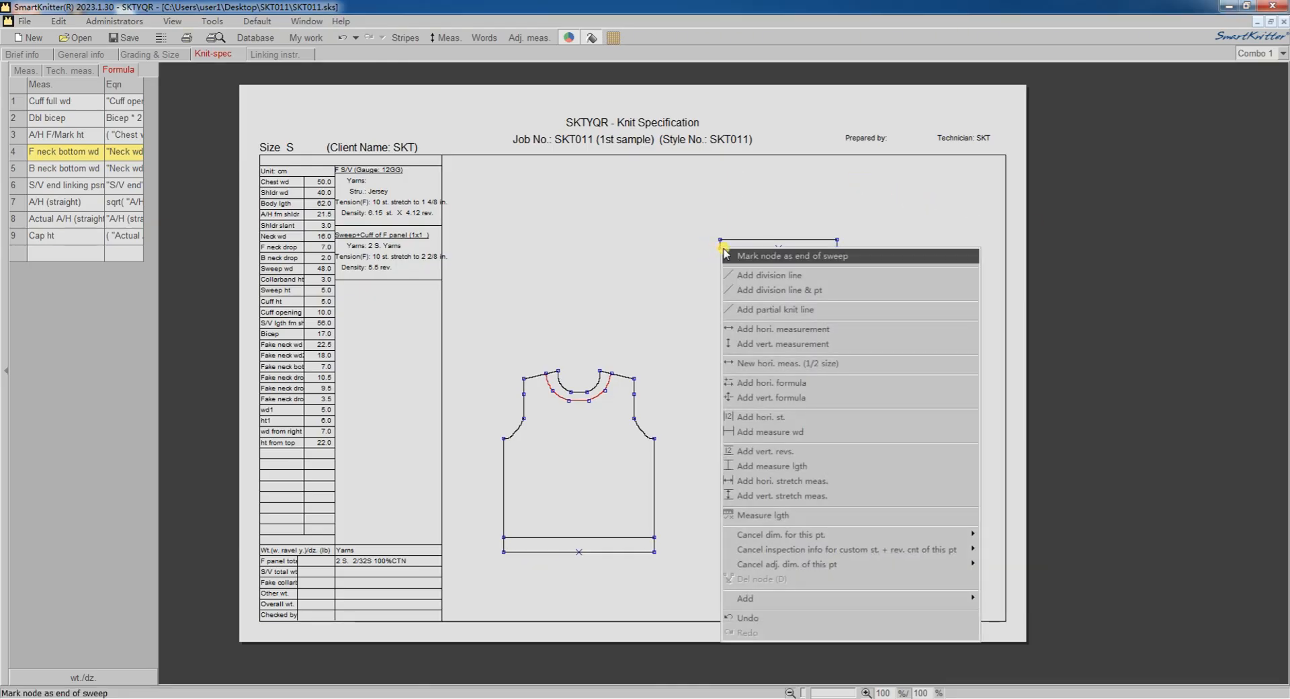
click(797, 329)
click(838, 247)
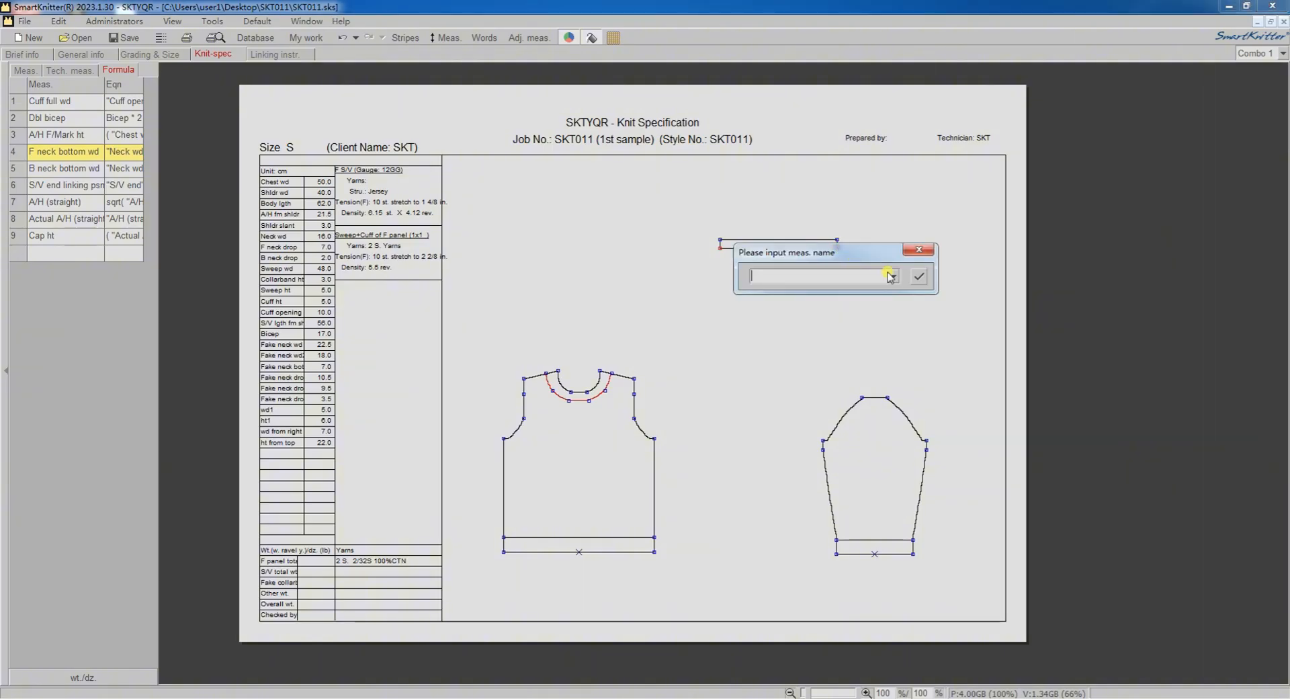
click(893, 276)
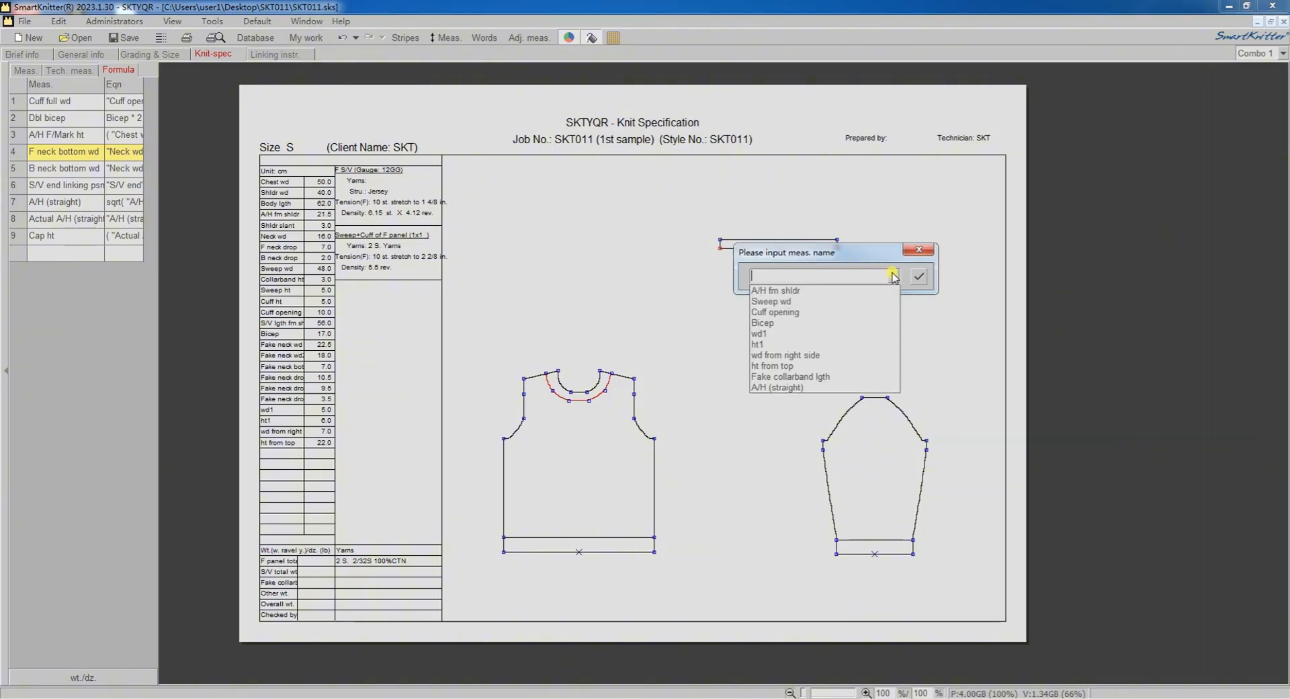
click(813, 377)
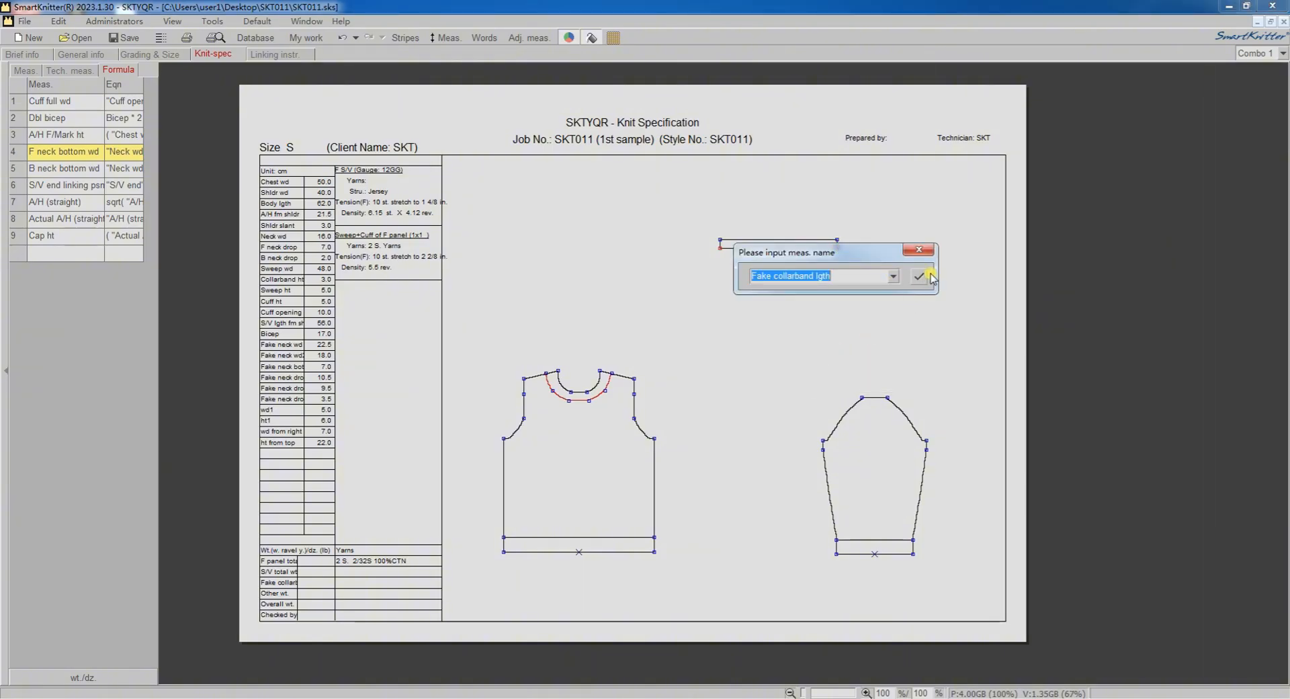
click(918, 276)
Reuse the Fake collarband lgth dimension as a horizontal measurement between the collarband's upper corners.
right_click(781, 264)
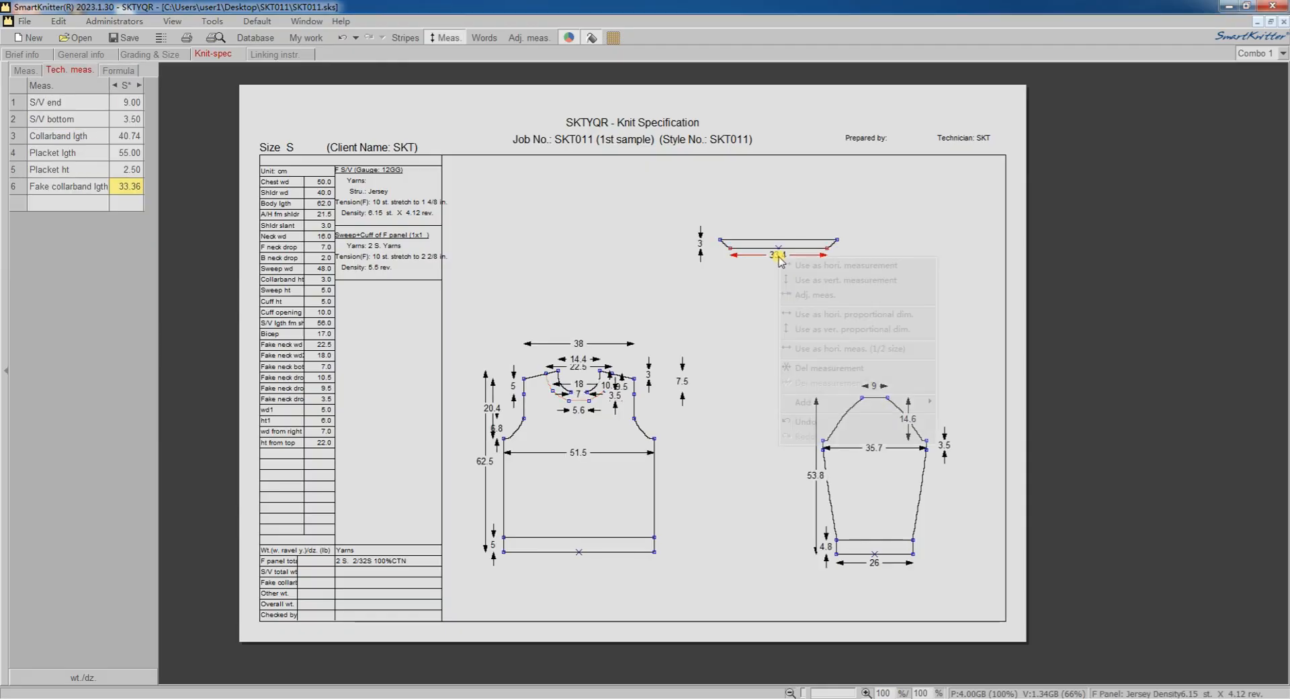
click(792, 259)
drag(720, 240, 838, 239)
click(777, 188)
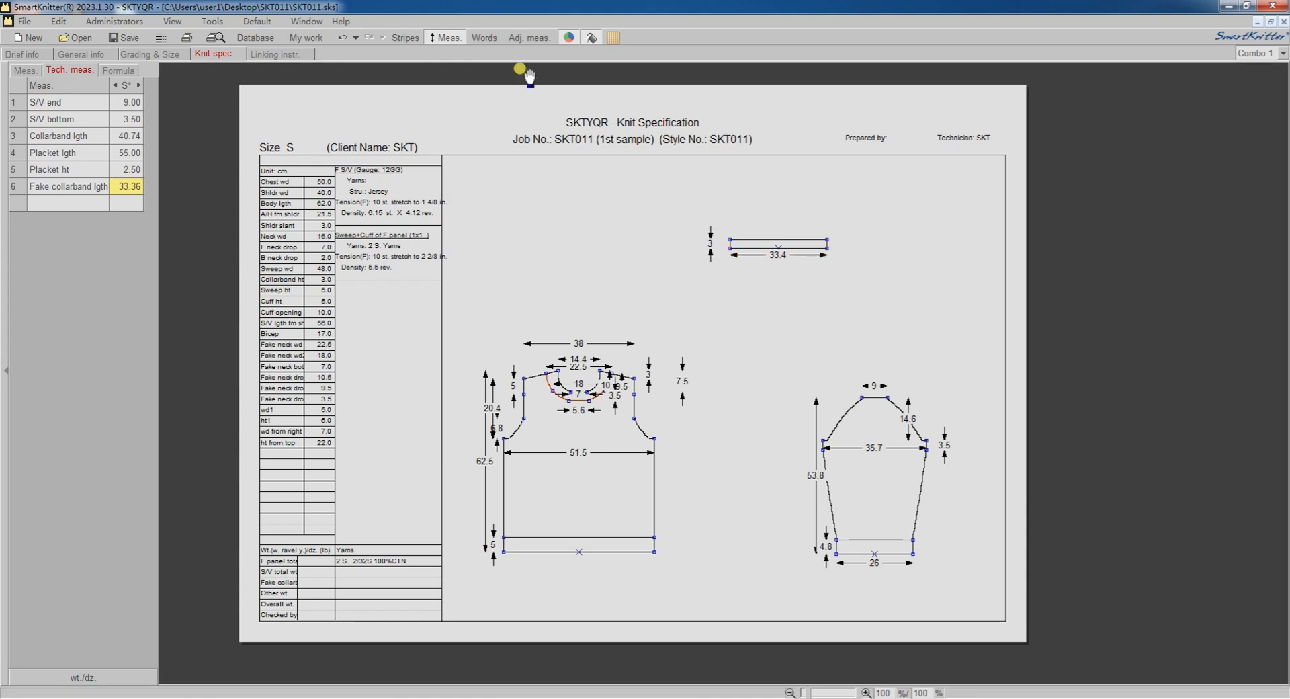
Show the knitting instruction text and step through the fake collarband's segments up to its ravel-course edge.
click(484, 37)
click(759, 249)
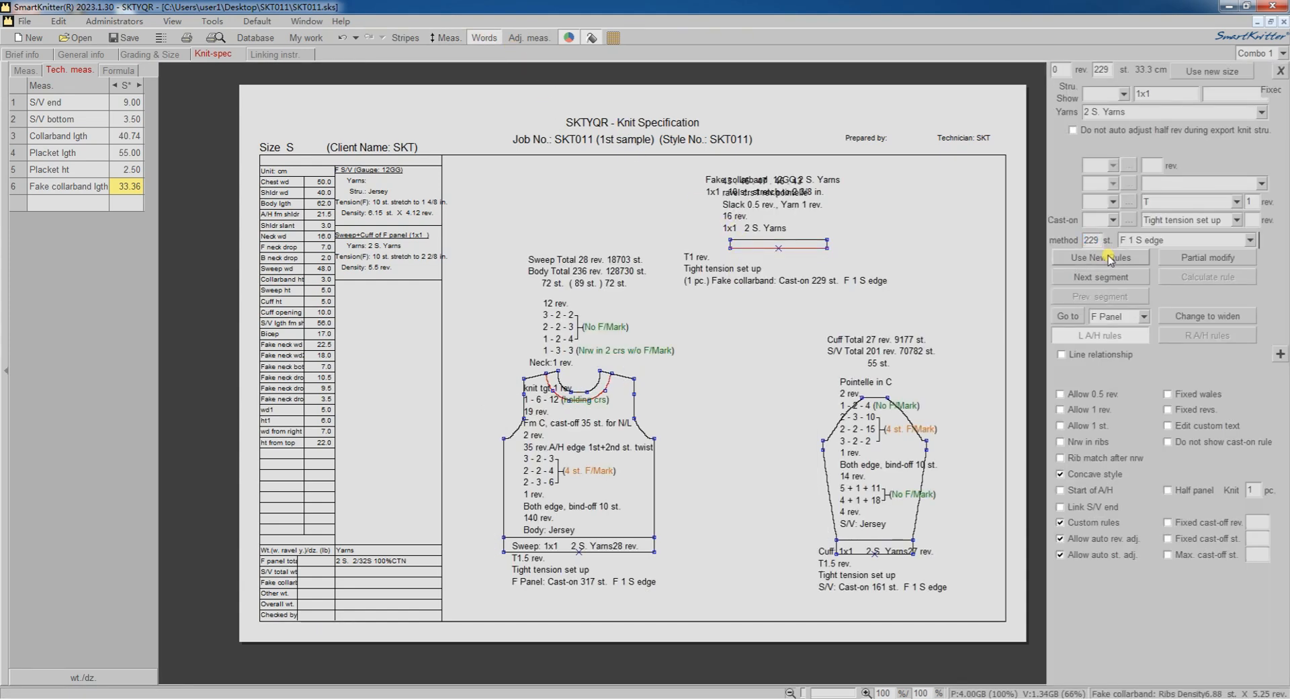
click(1104, 278)
click(1104, 278)
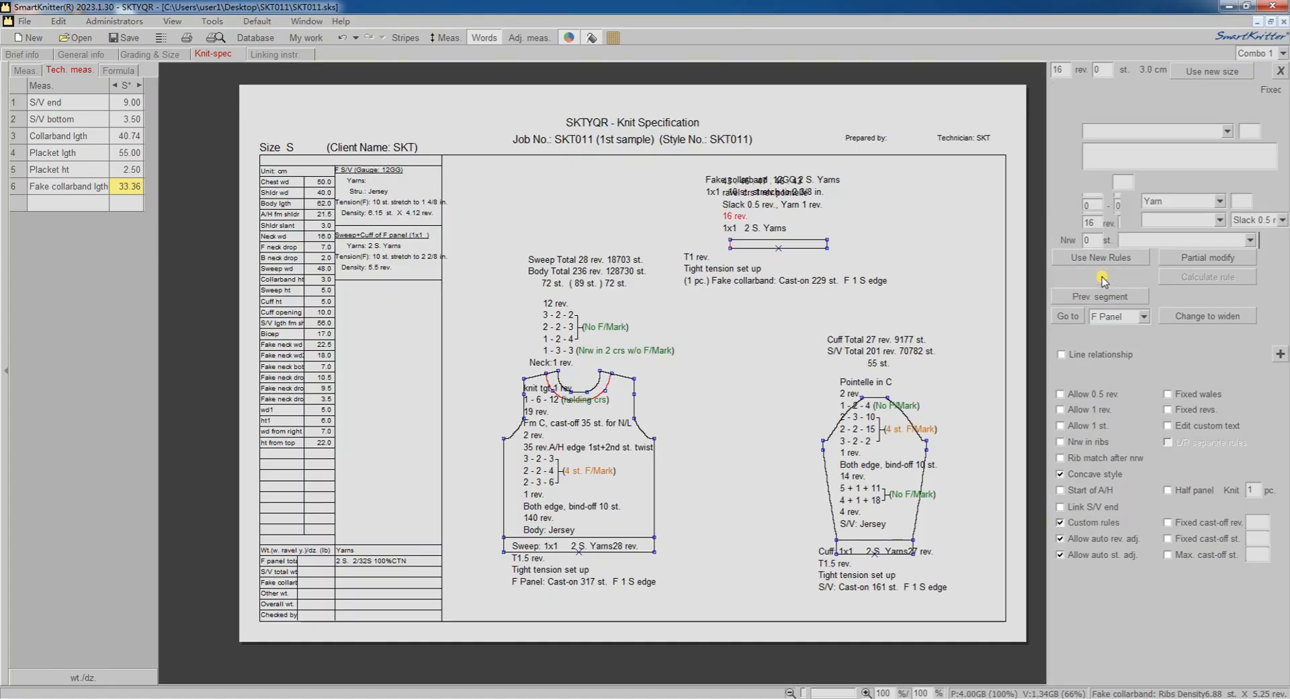
click(1110, 259)
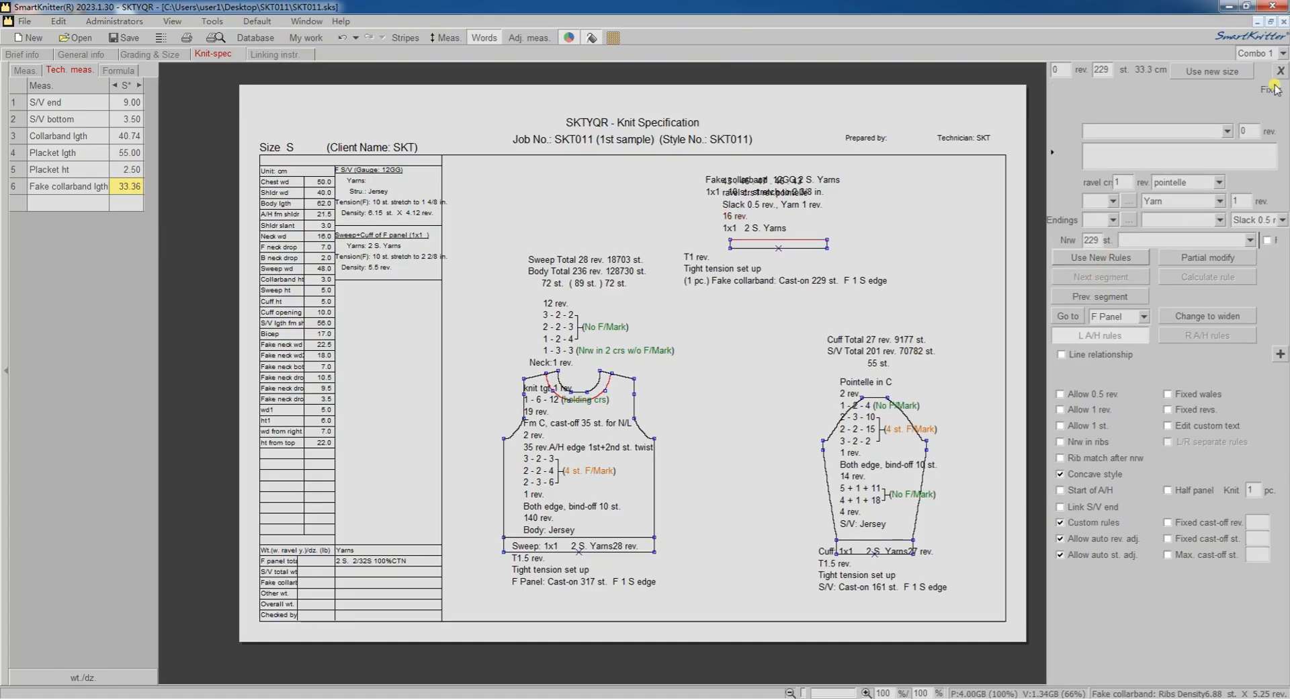
Rearrange the overlapping instruction text around the fake collarband and move the band with its text slightly lower on the sheet.
drag(761, 193, 775, 164)
drag(737, 279, 750, 278)
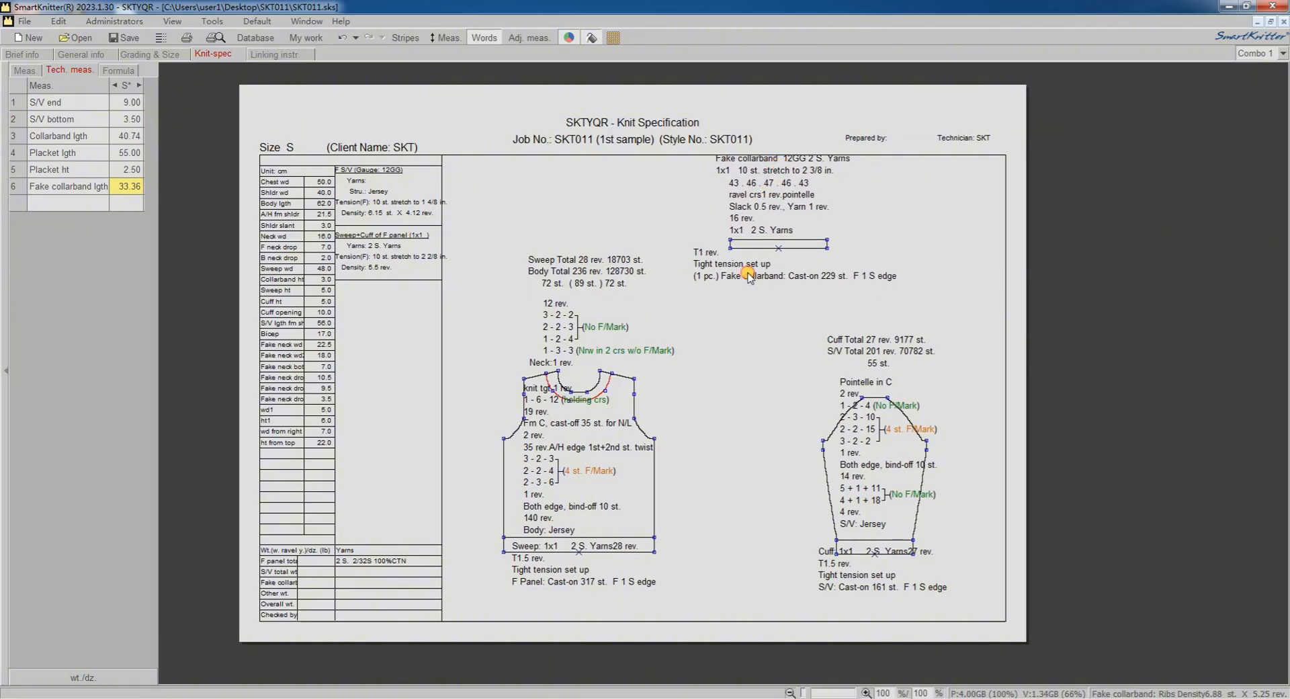
drag(723, 237, 712, 253)
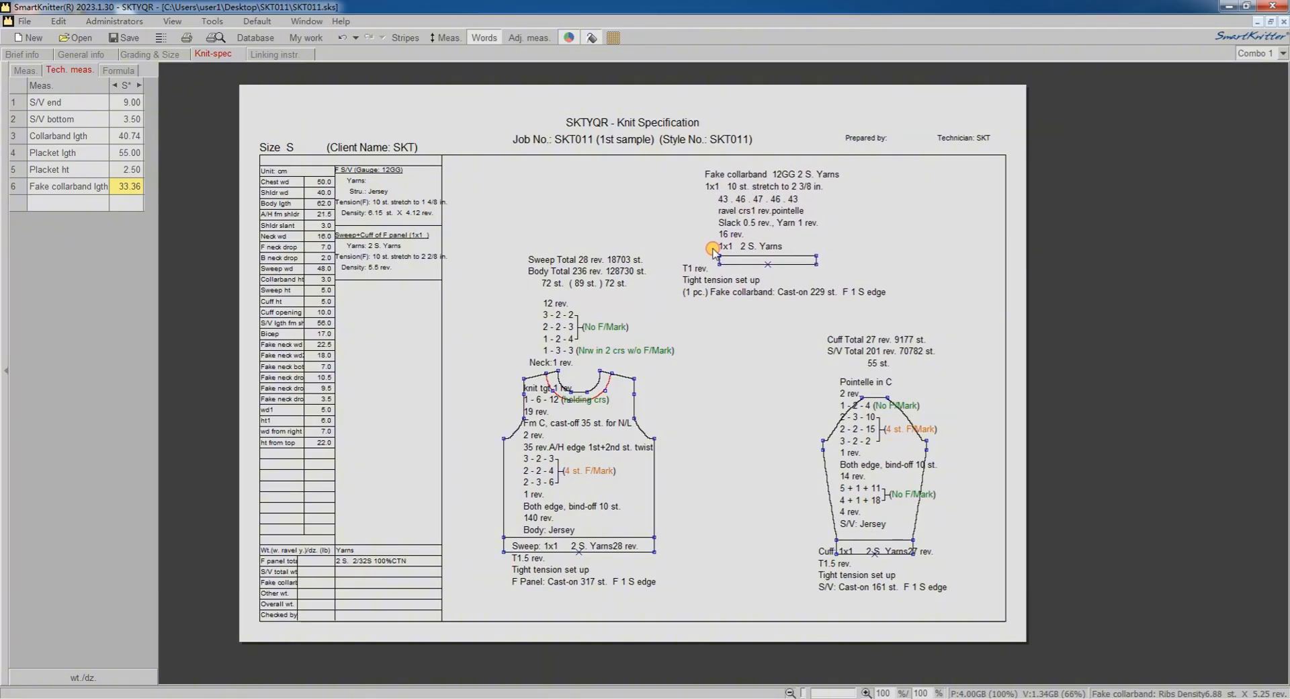
Open the sleeve panel for panel image editing.
drag(628, 125, 585, 127)
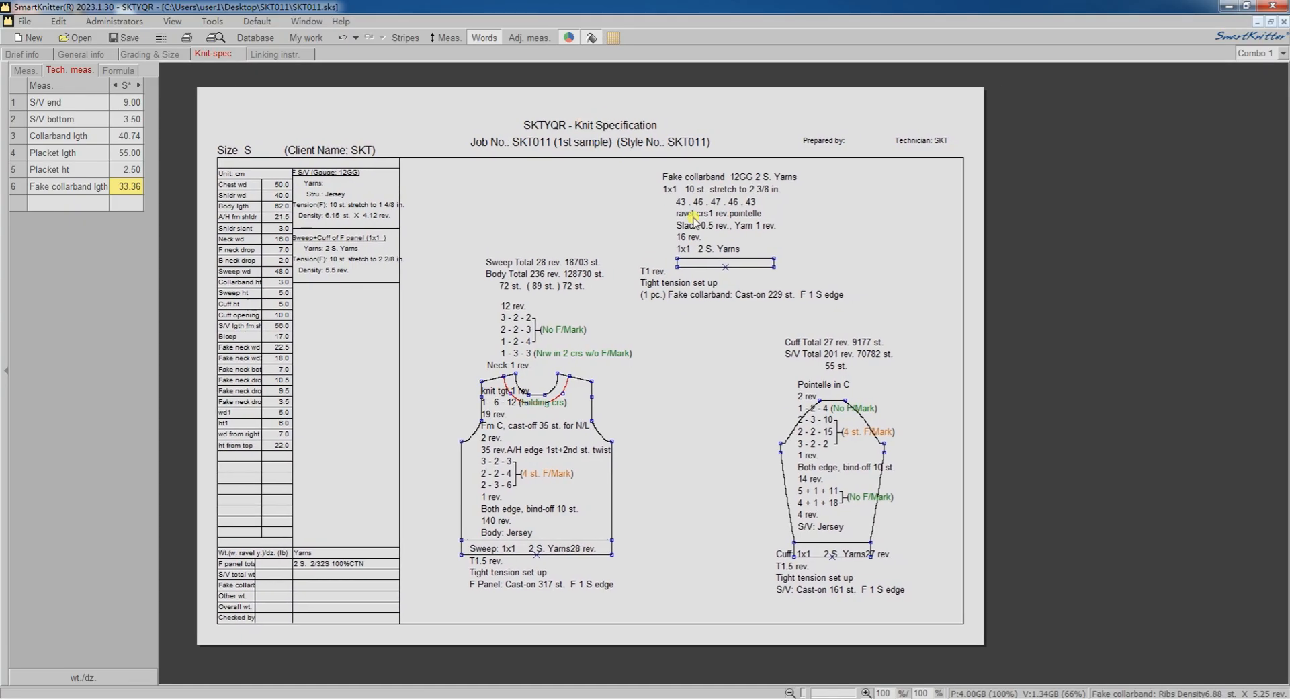
scroll(947, 496, up, 2)
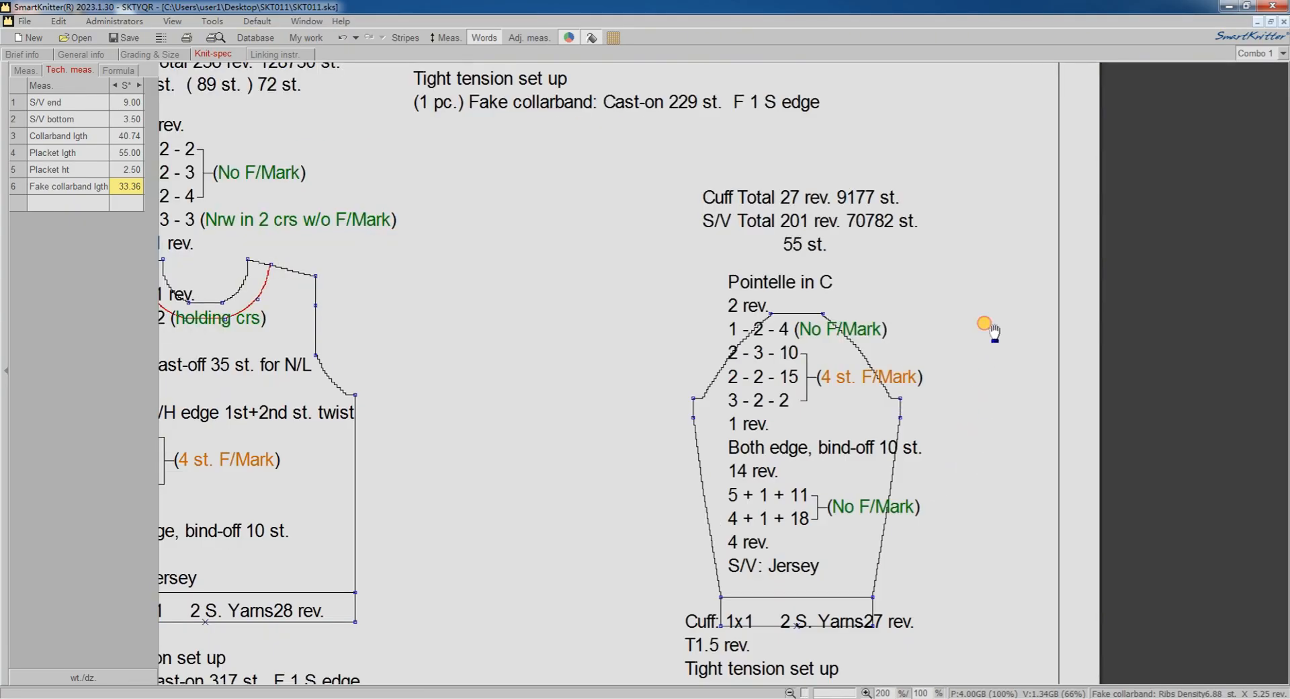
drag(853, 336, 853, 236)
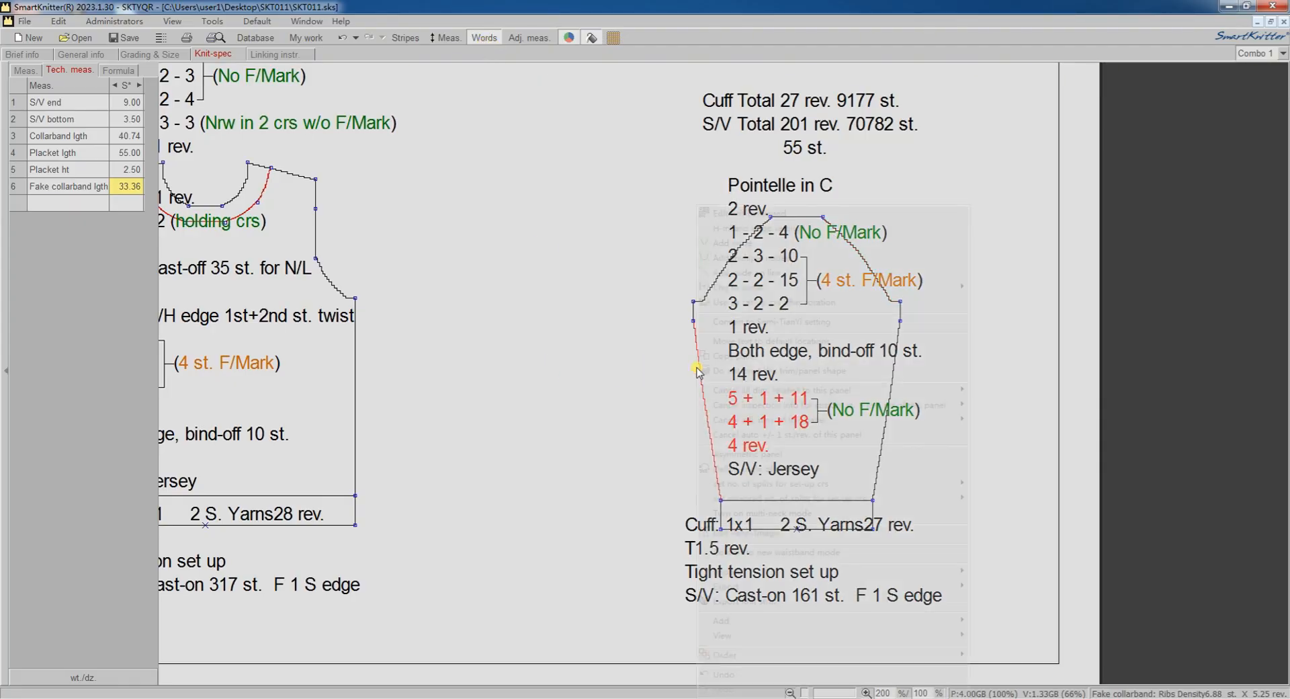
right_click(698, 369)
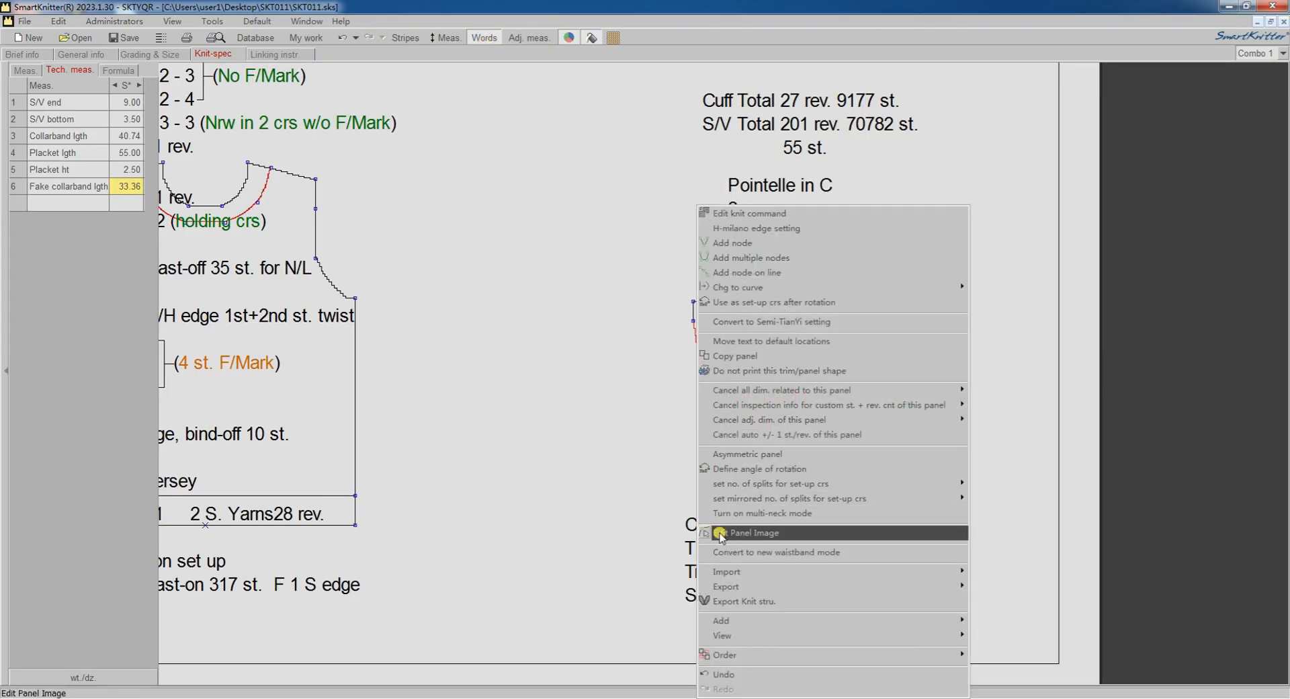
click(792, 534)
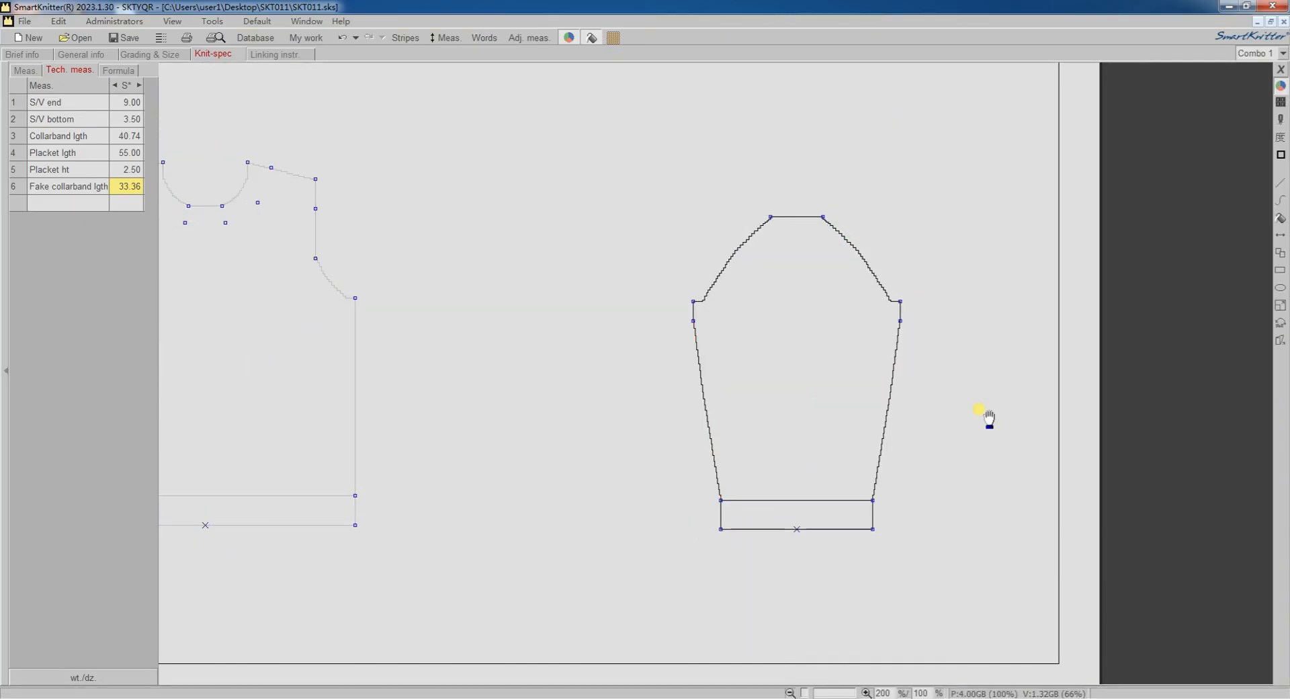
Draw an ellipse in green colour 13 on the right half of the sleeve, using body structure and line width 1.
click(1281, 290)
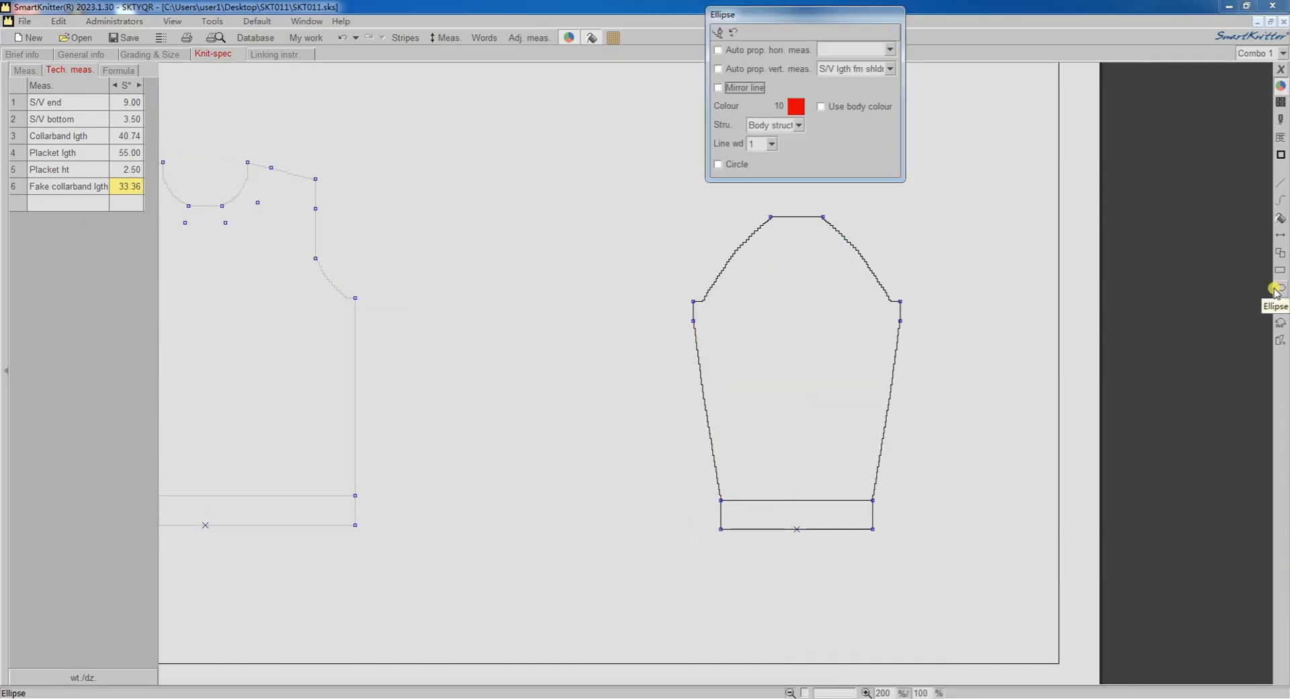
drag(827, 15, 532, 268)
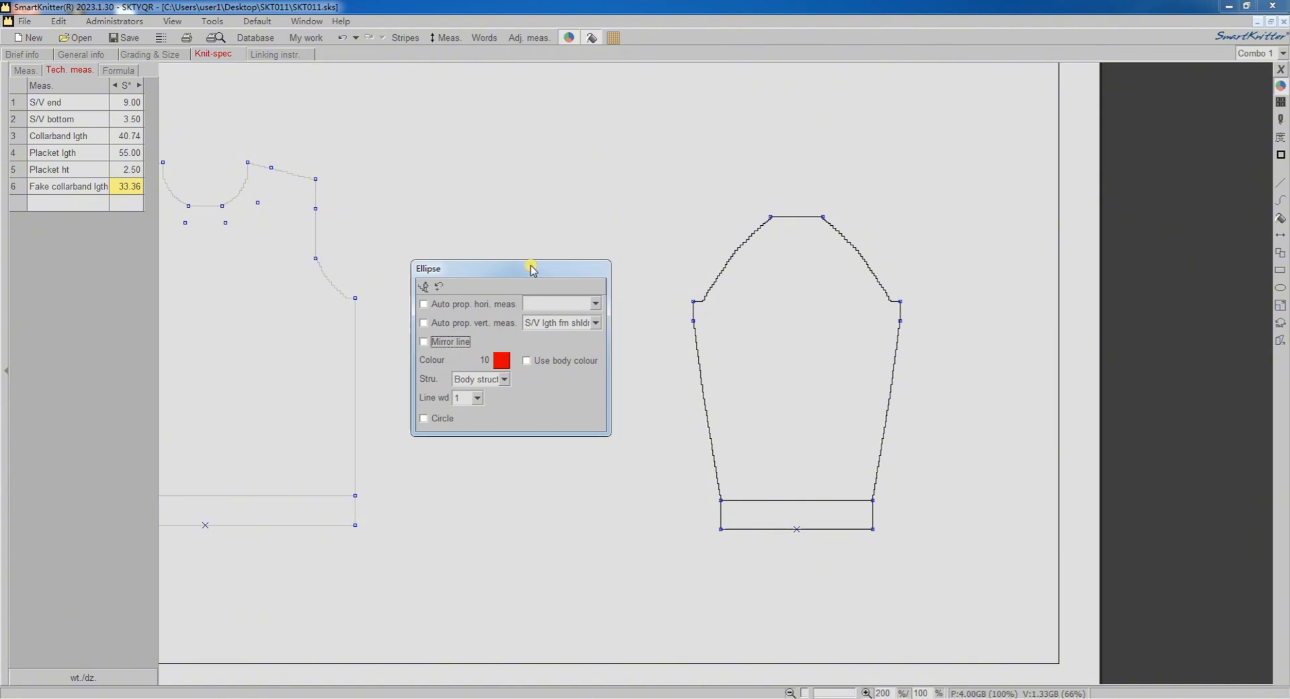
click(502, 362)
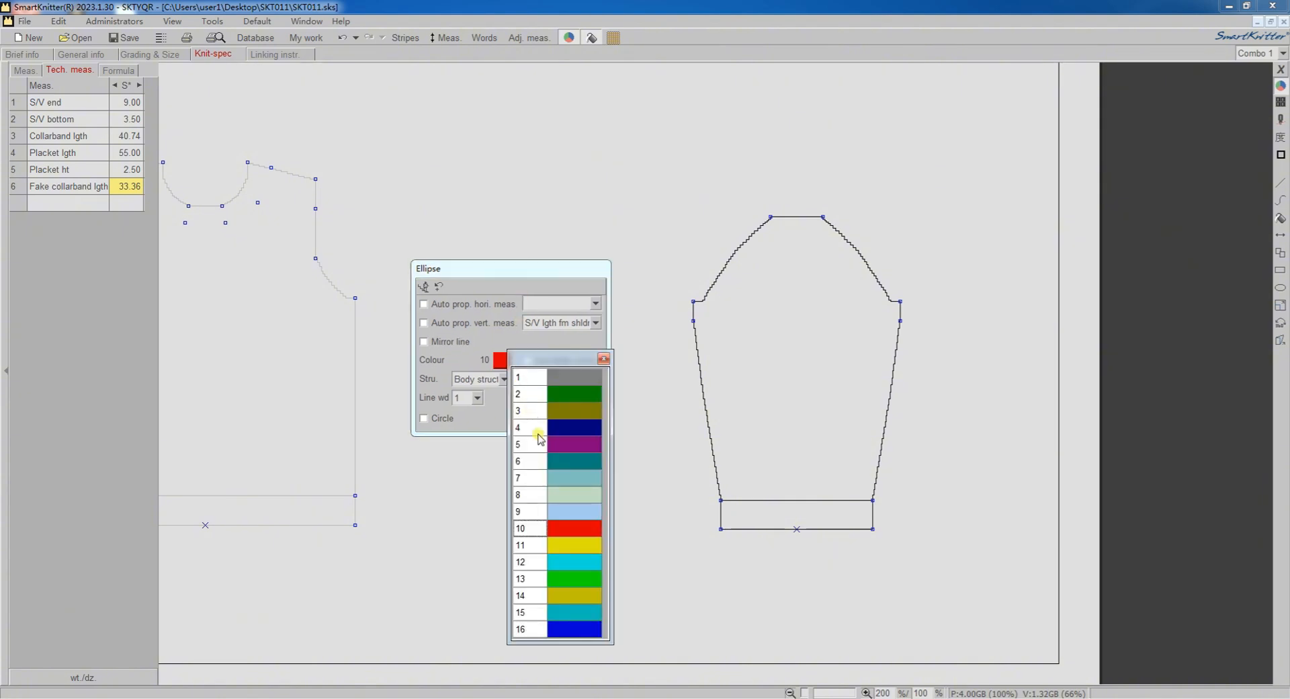
click(567, 577)
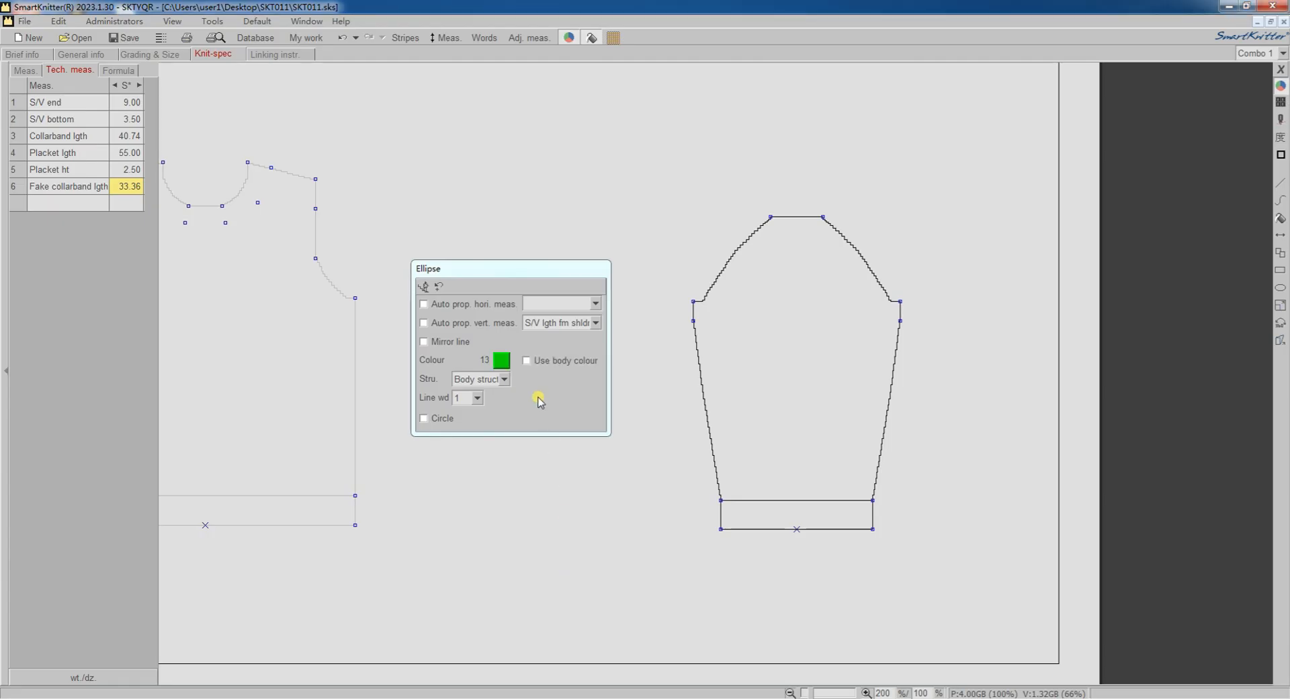
click(504, 379)
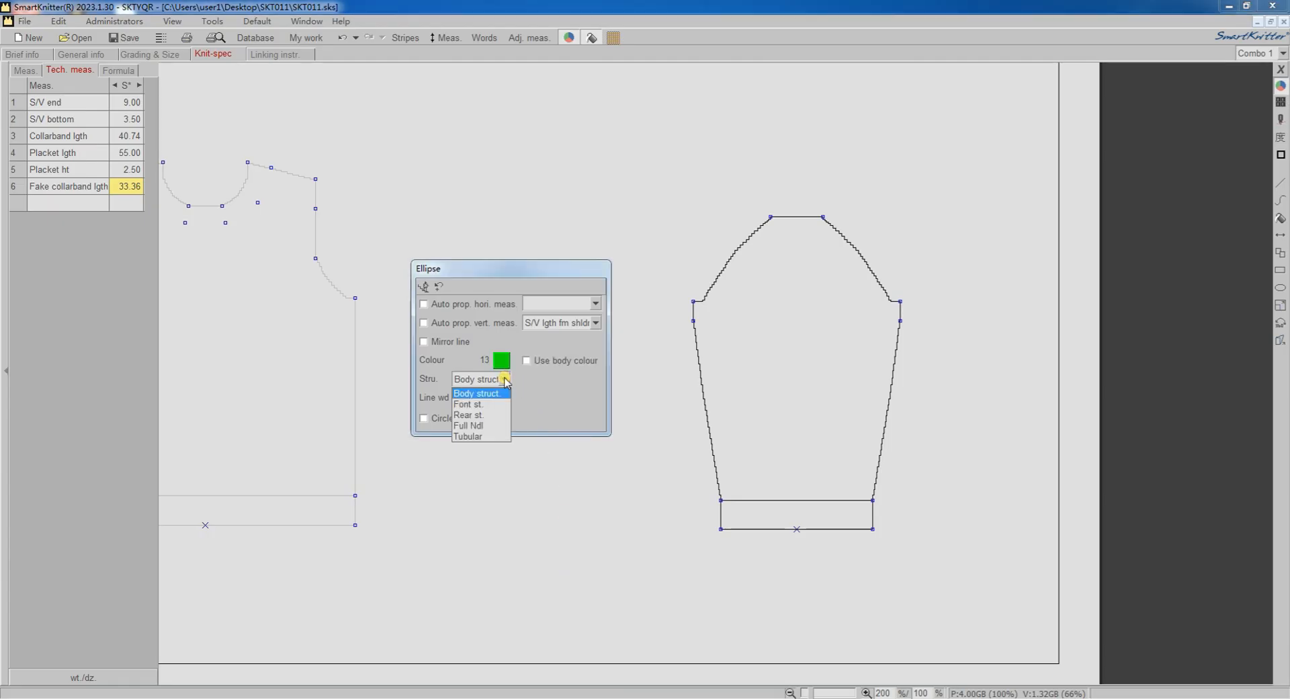
click(505, 380)
click(477, 398)
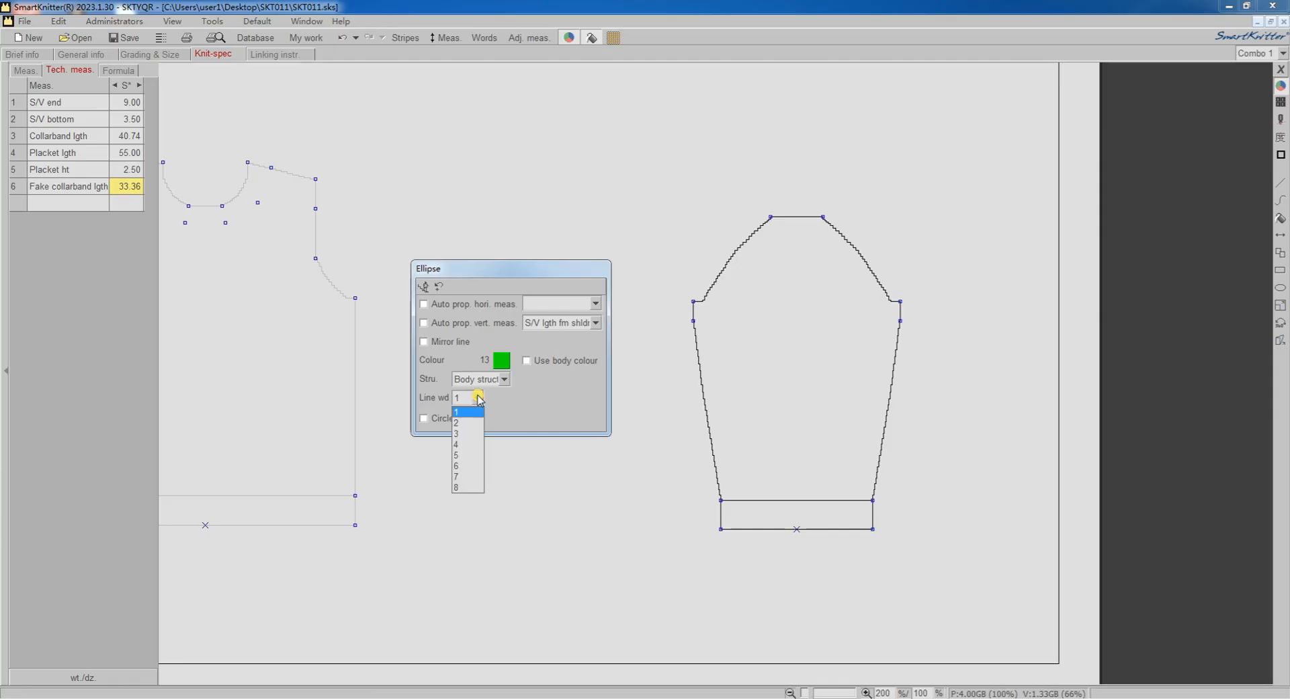
click(477, 397)
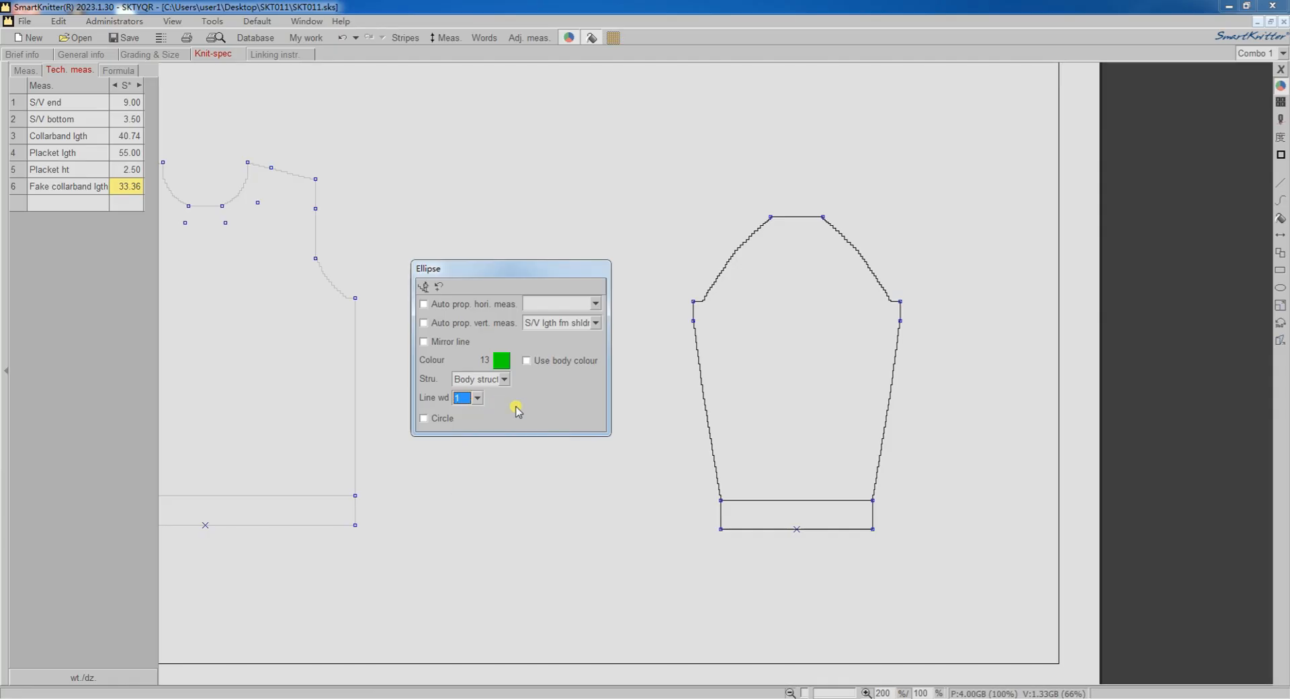
click(831, 368)
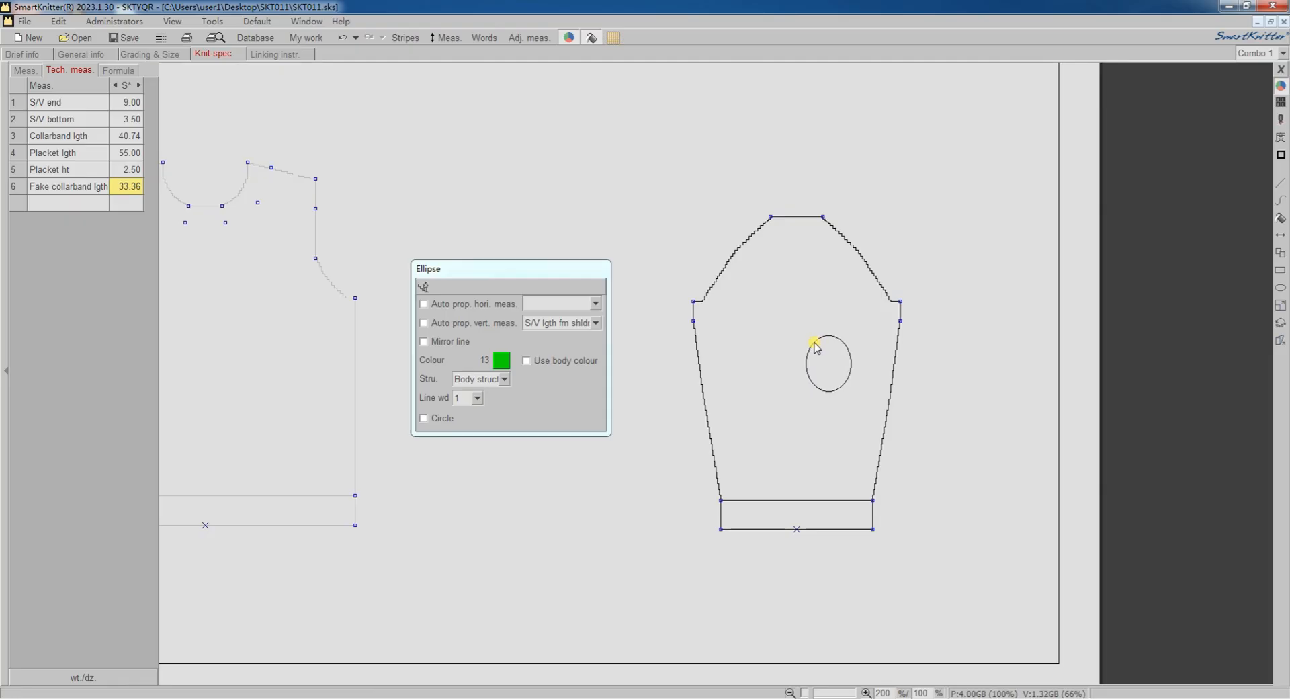
click(815, 346)
right_click(813, 293)
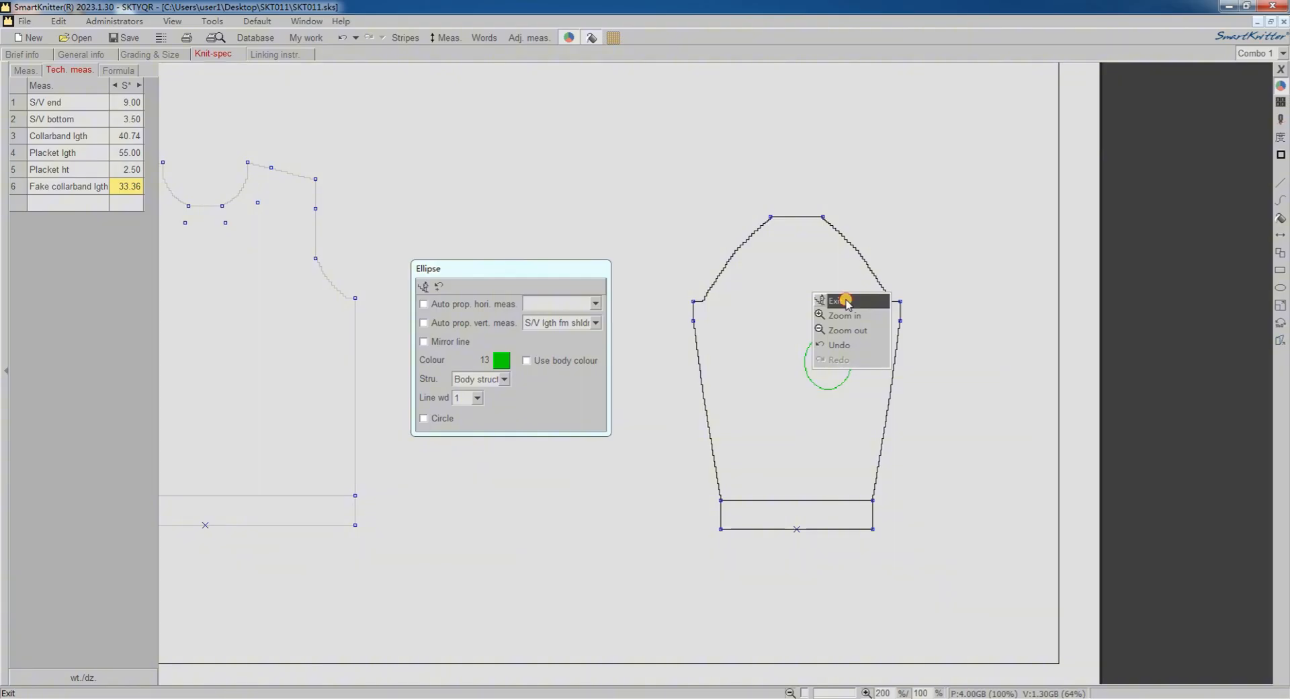
click(844, 300)
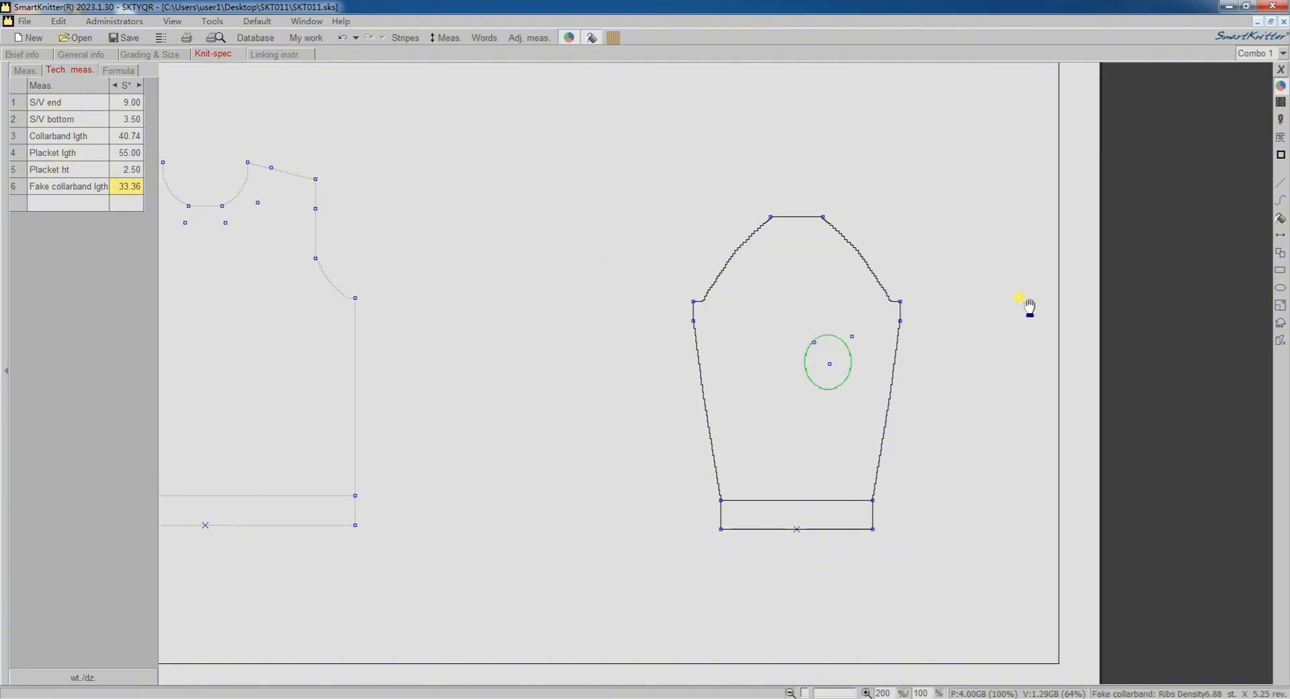
Flood fill the sleeve ellipse with green colour 13.
click(1281, 218)
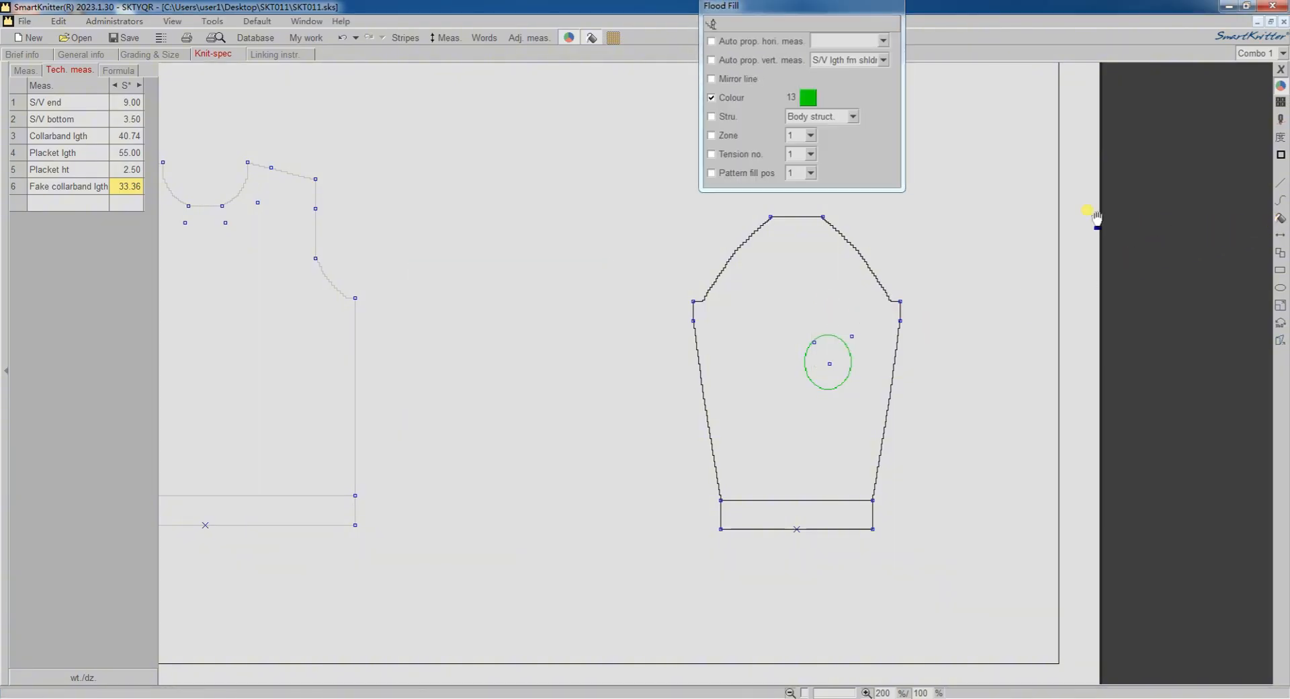
drag(846, 20, 1060, 248)
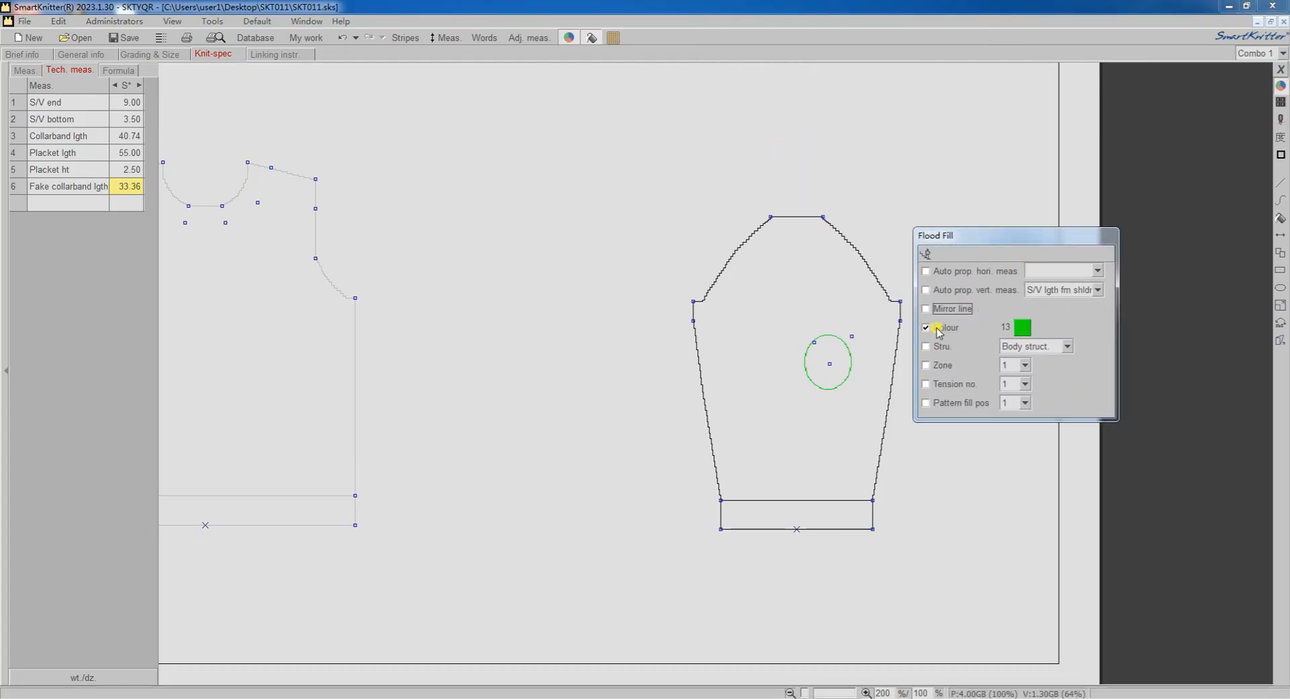
click(926, 328)
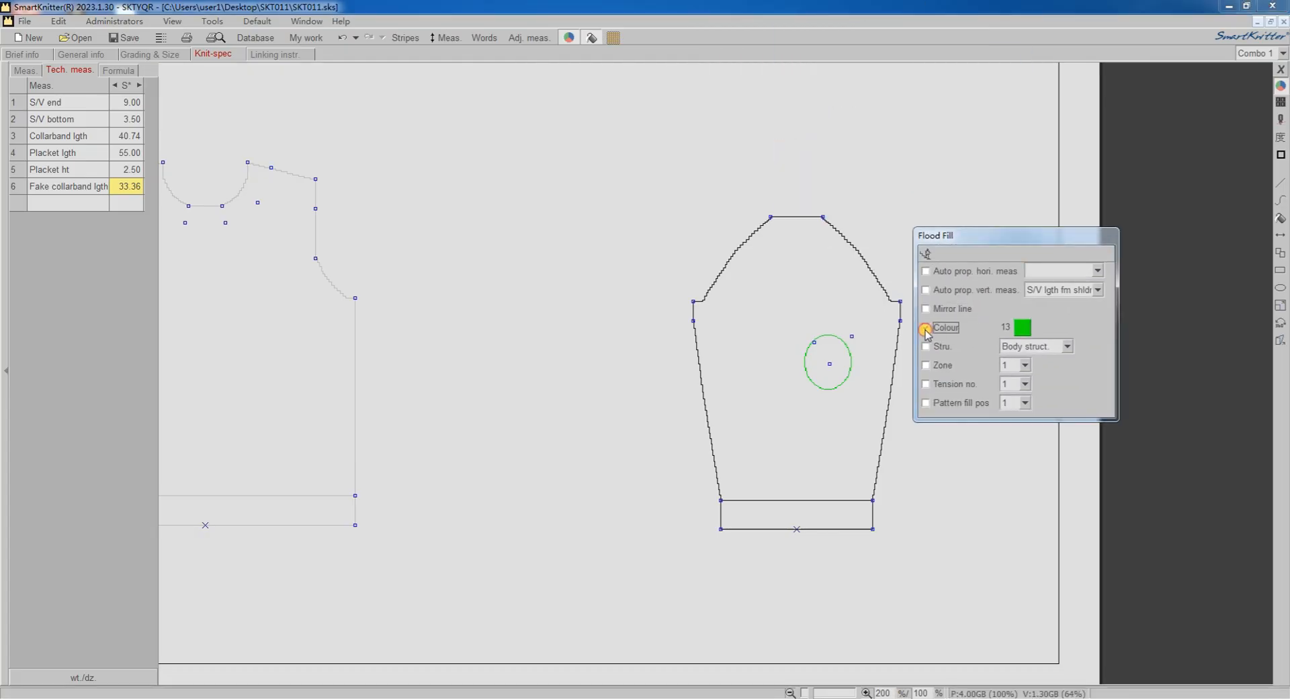
click(1018, 328)
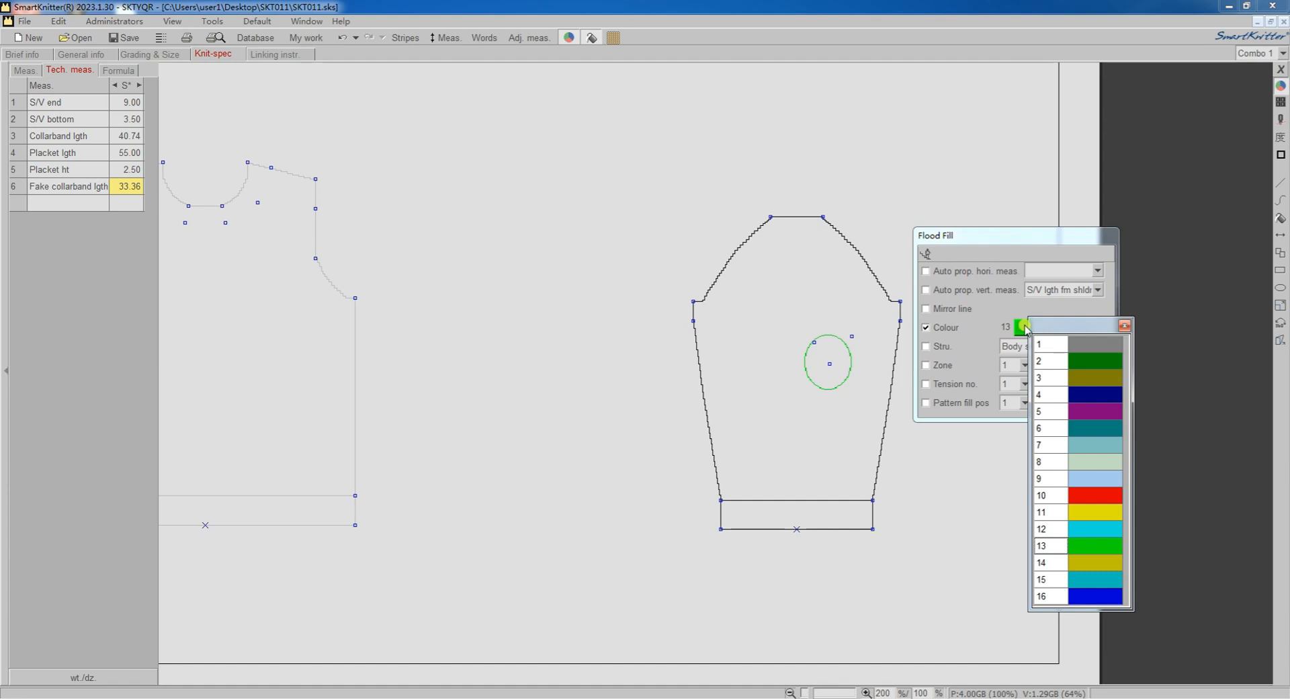
click(1125, 327)
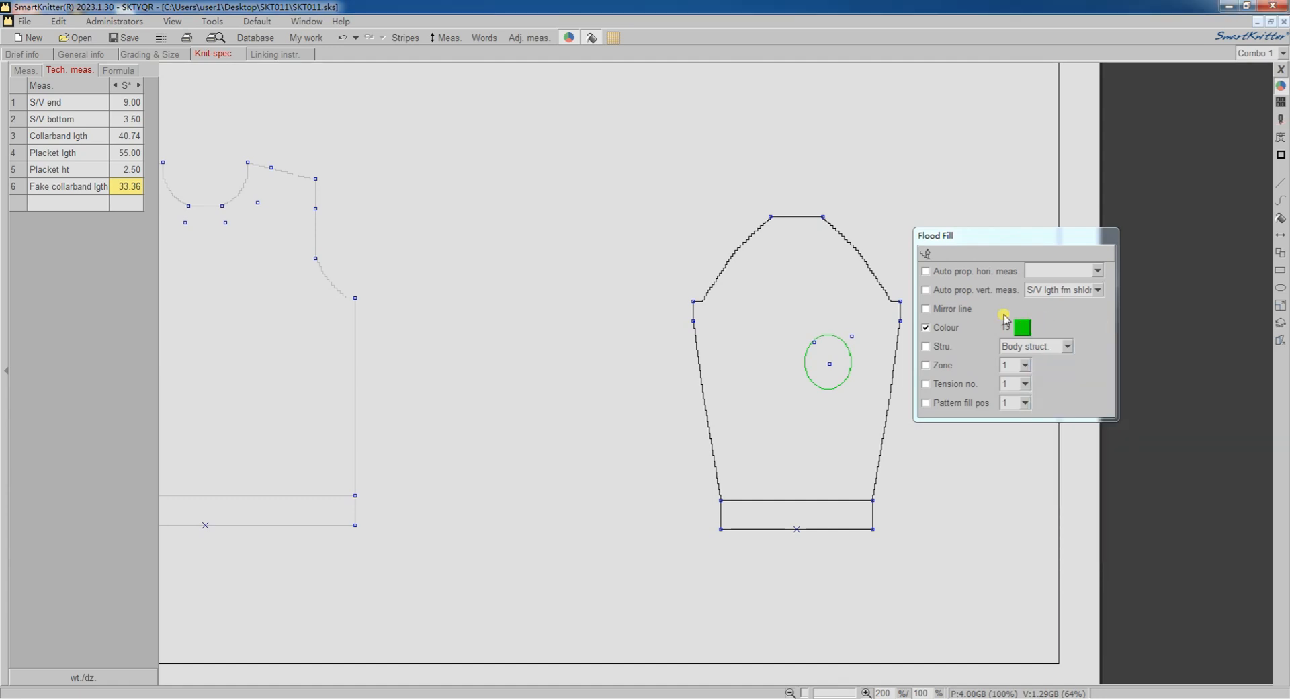
click(833, 356)
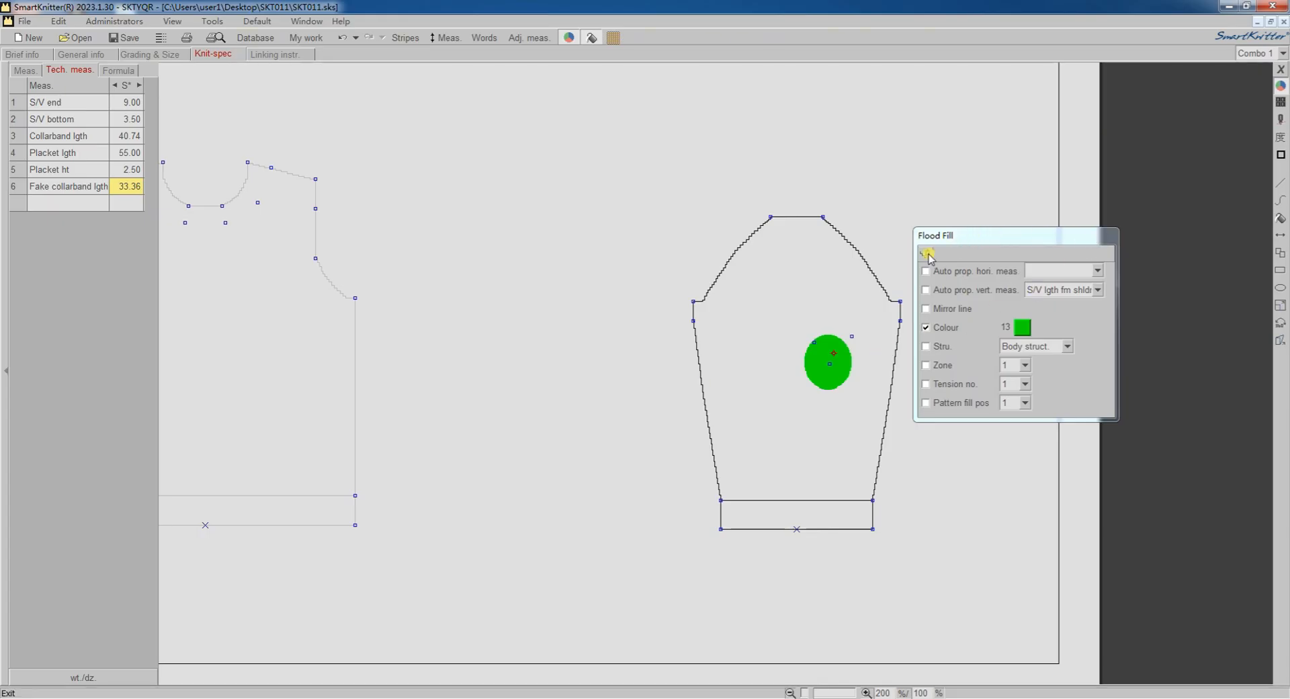
click(928, 254)
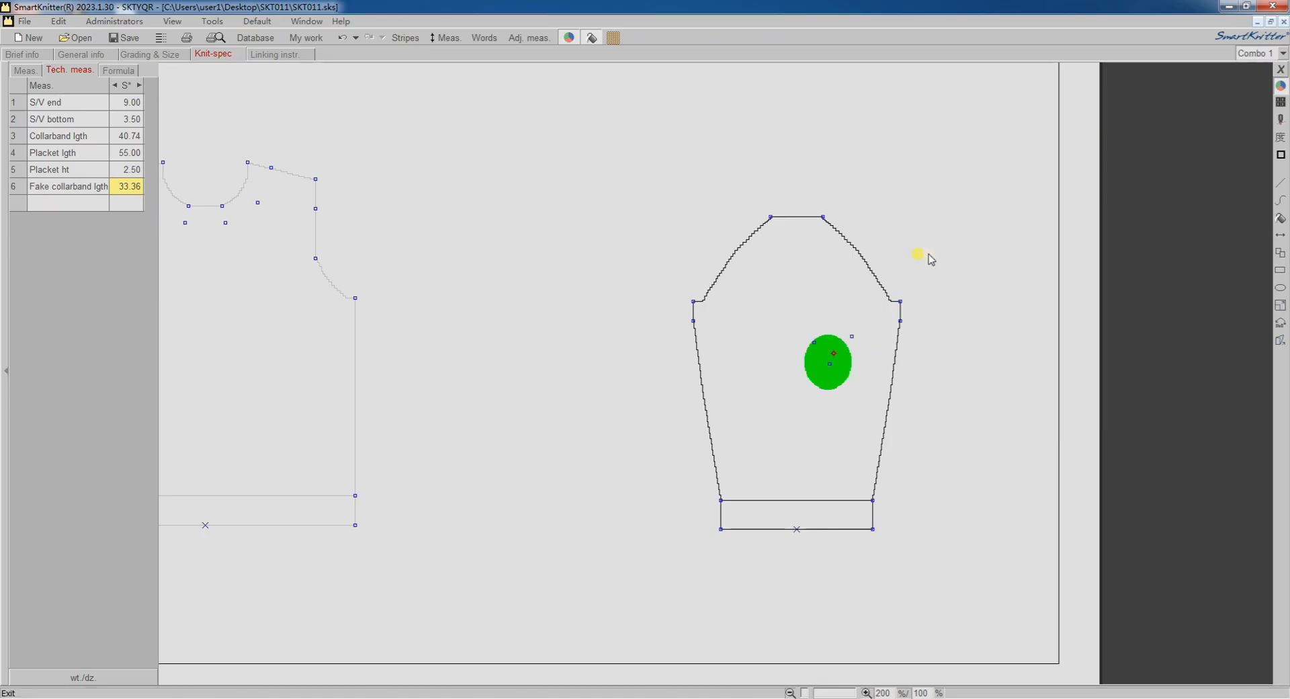
Add a horizontal measurement from the ellipse's centre to its upper-right node and assign it to wd1.
right_click(831, 367)
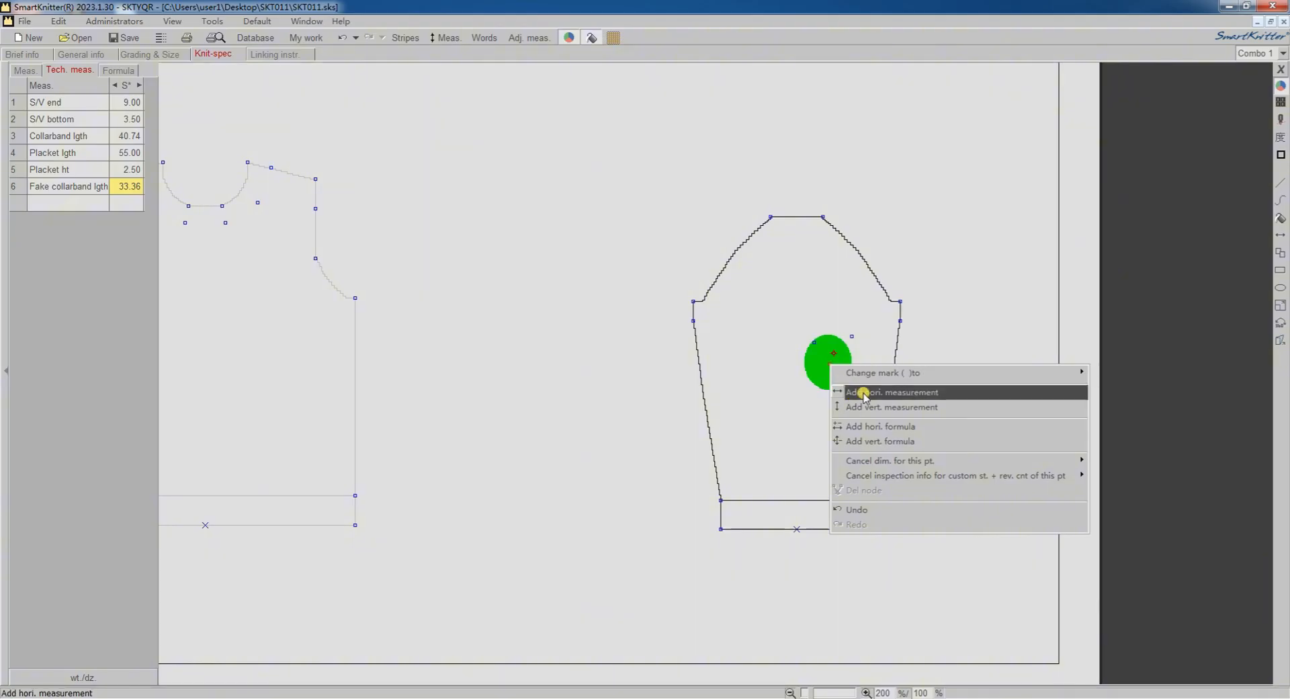
click(920, 392)
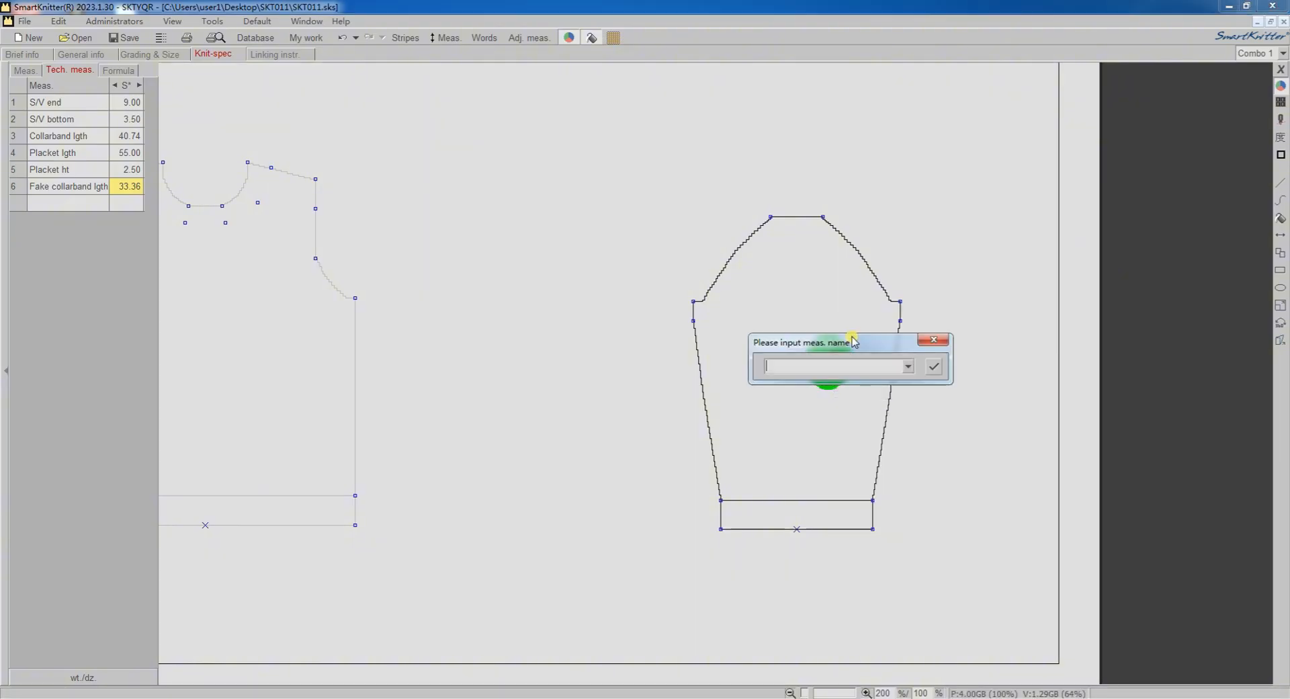
click(909, 366)
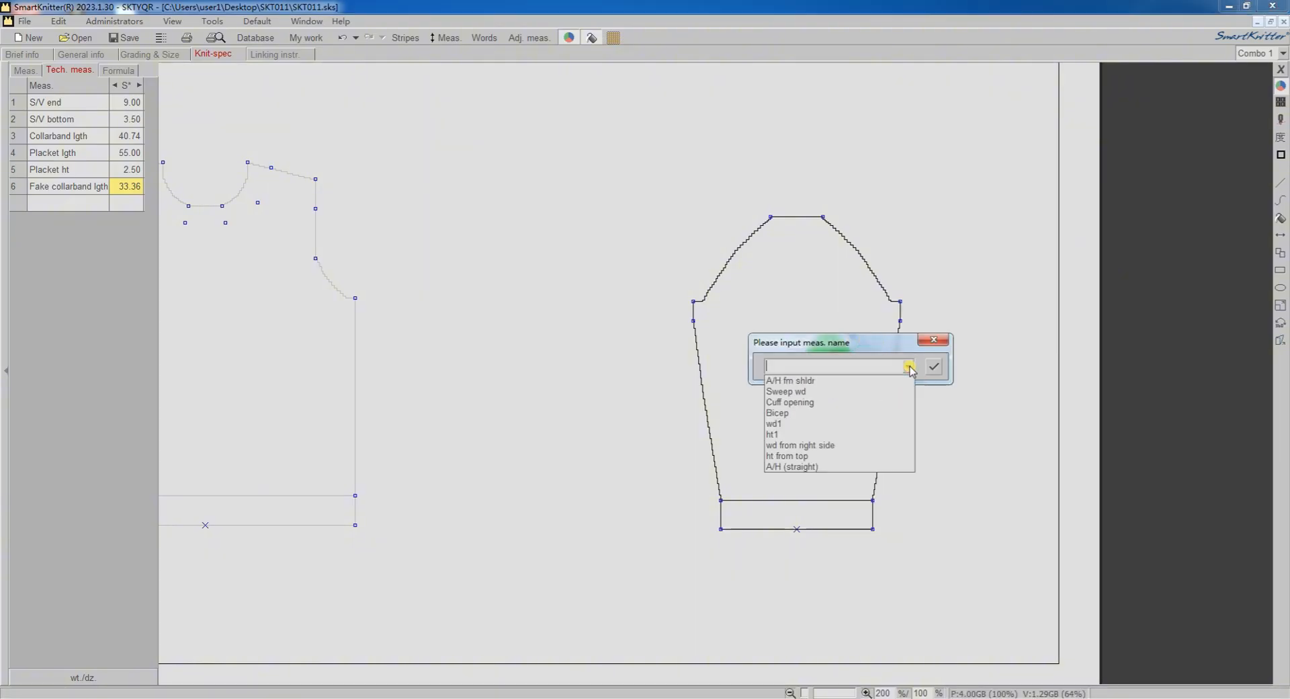
click(890, 423)
click(934, 367)
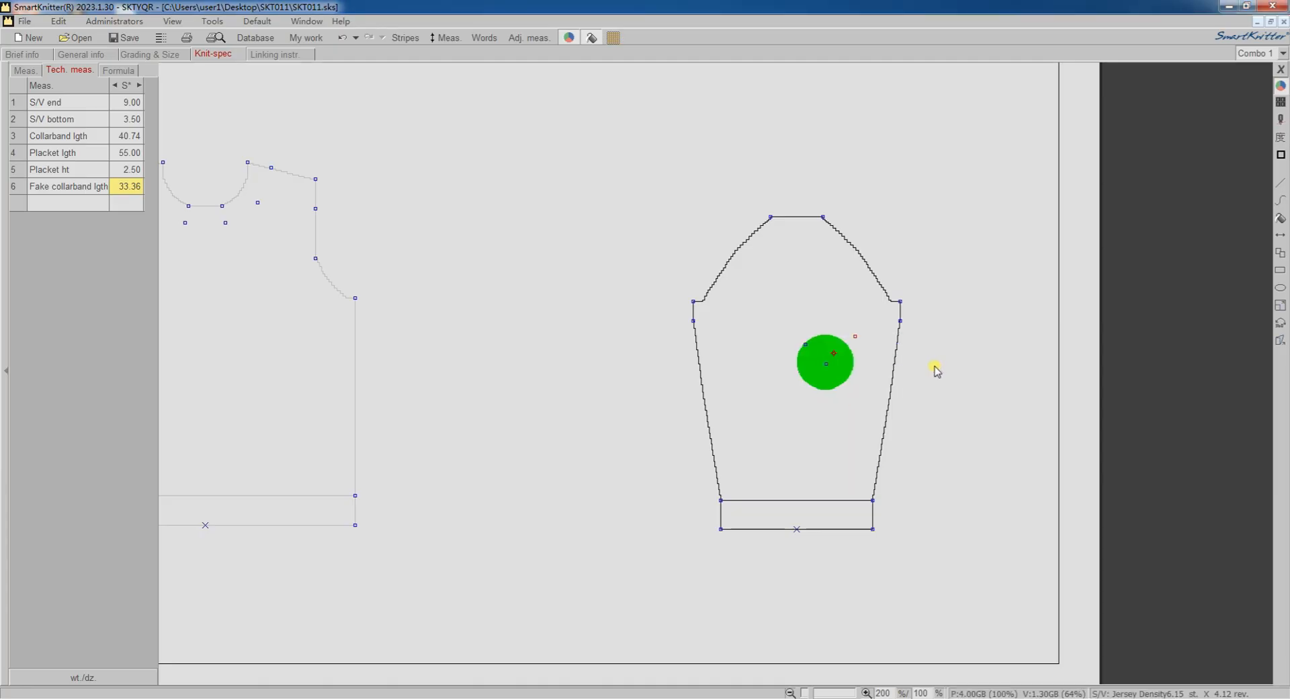
Add a vertical measurement from the ellipse's centre to its upper-right node and assign it to ht1.
right_click(827, 370)
click(918, 408)
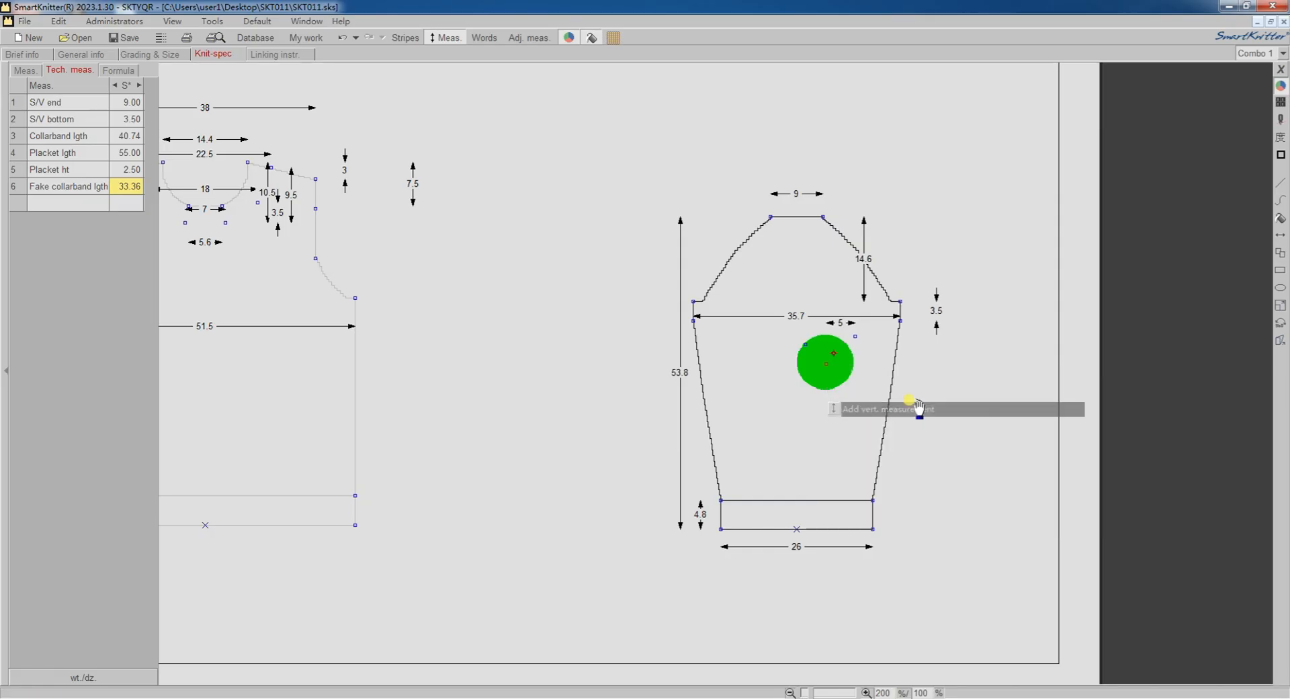
click(856, 341)
click(914, 365)
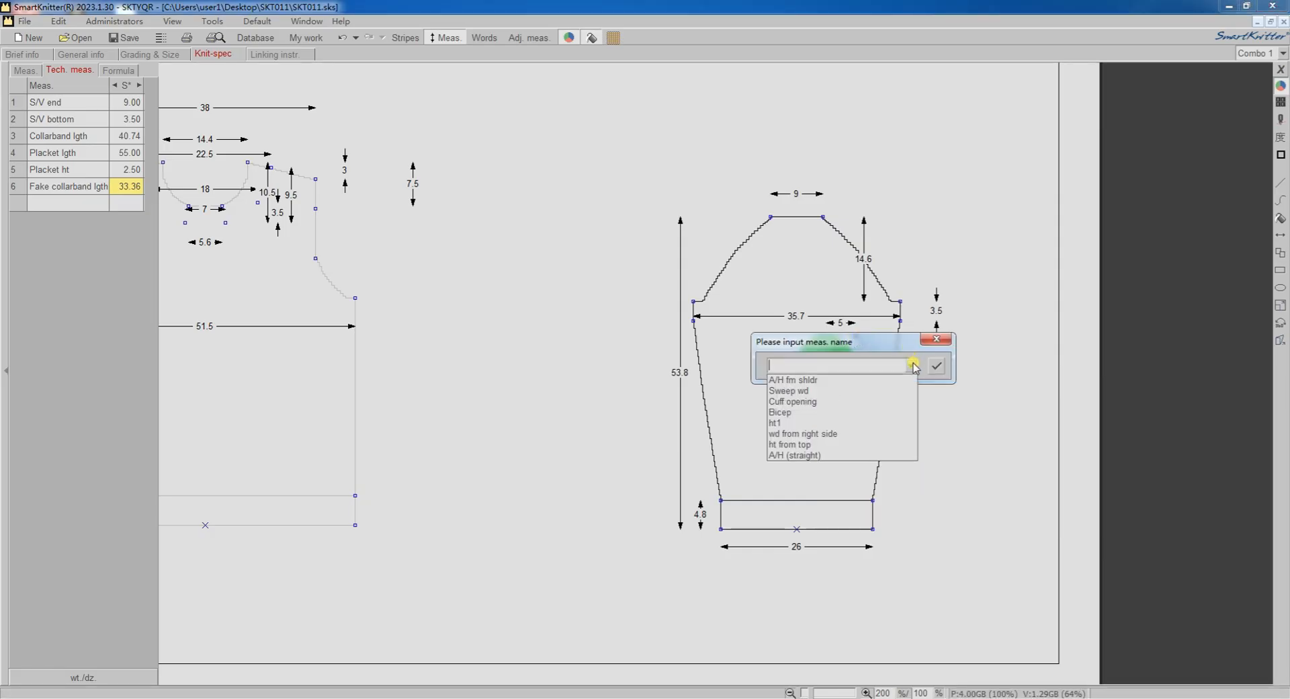
click(786, 423)
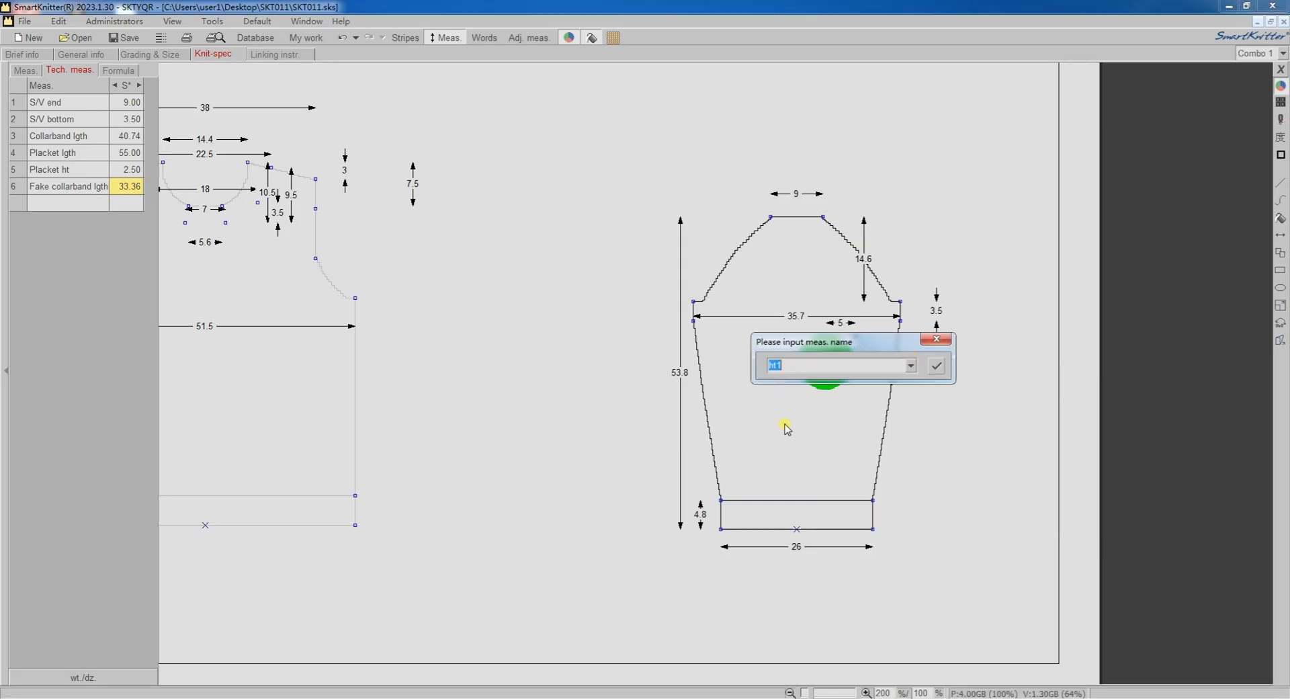
click(939, 367)
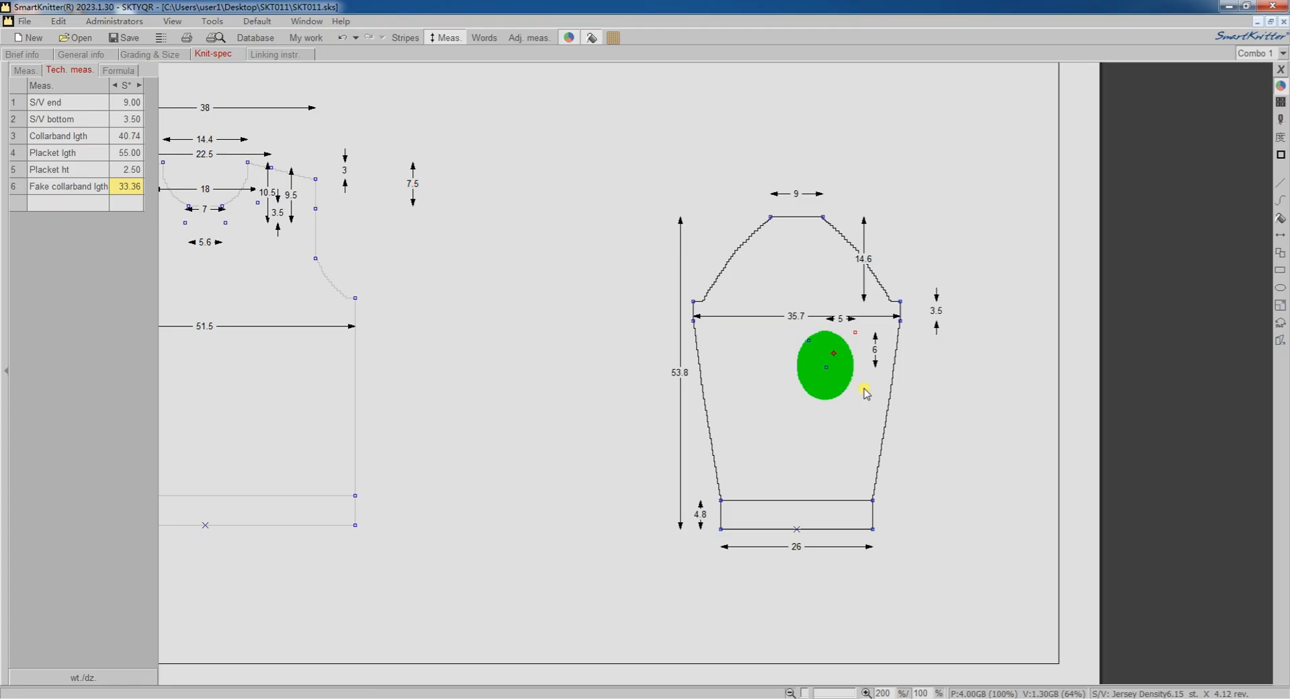
Add a horizontal measurement from the ellipse's upper-right node to the sleeve's right armhole node and assign it to wd from right side.
right_click(855, 332)
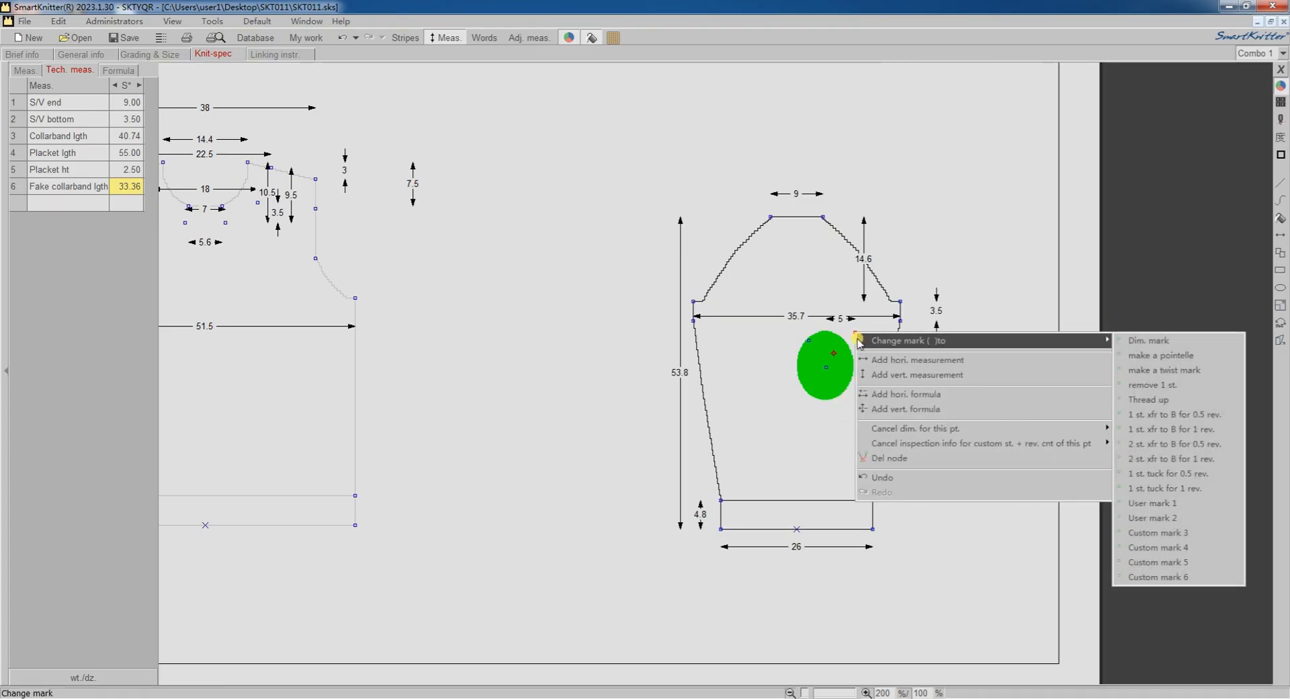
click(933, 360)
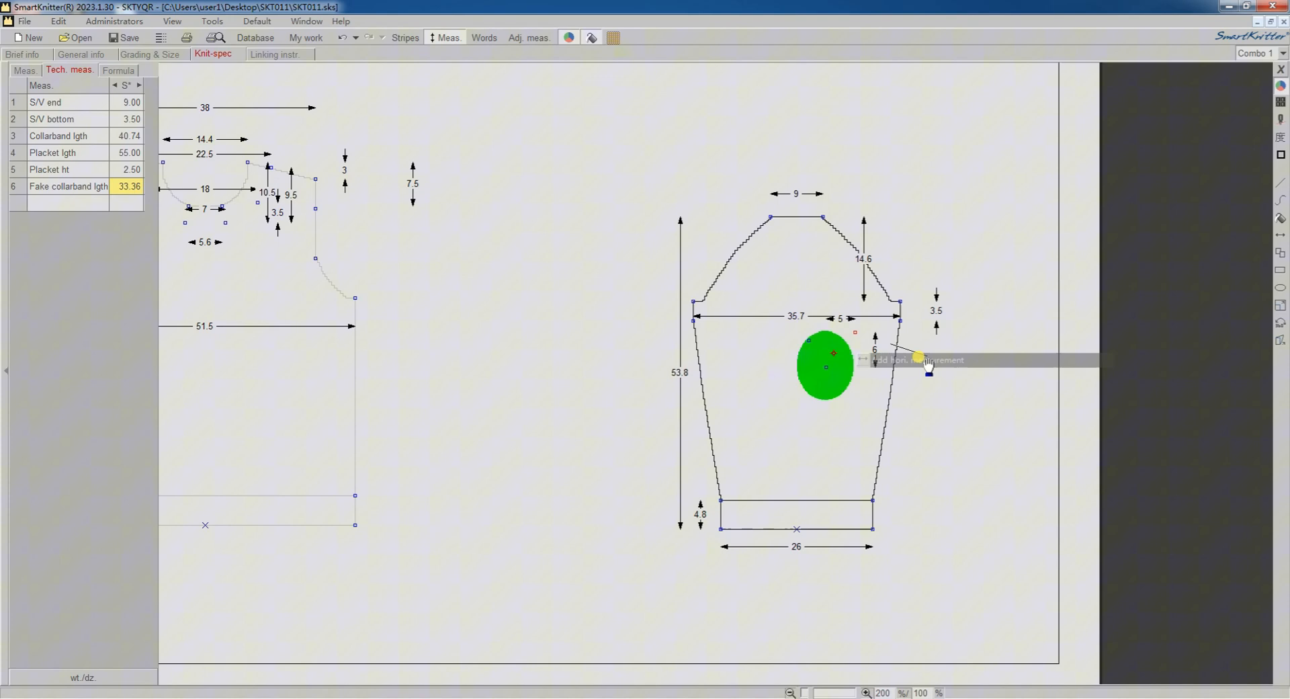
click(901, 305)
click(958, 332)
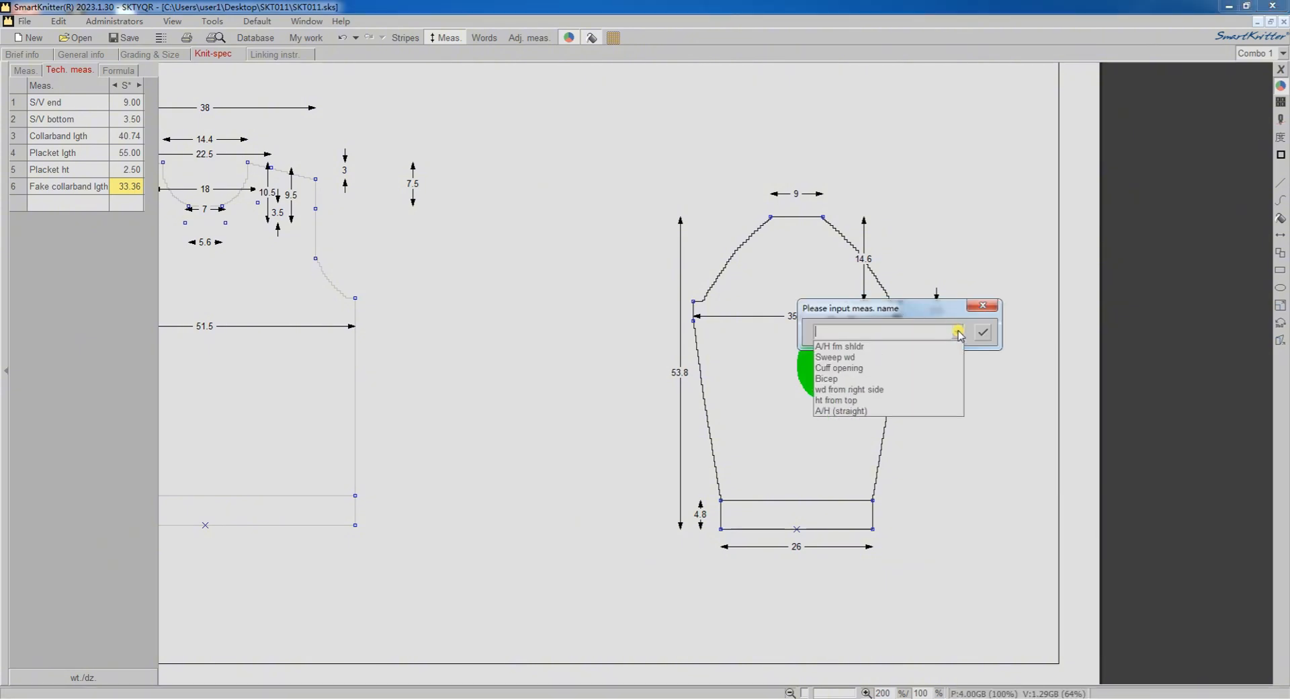
click(878, 391)
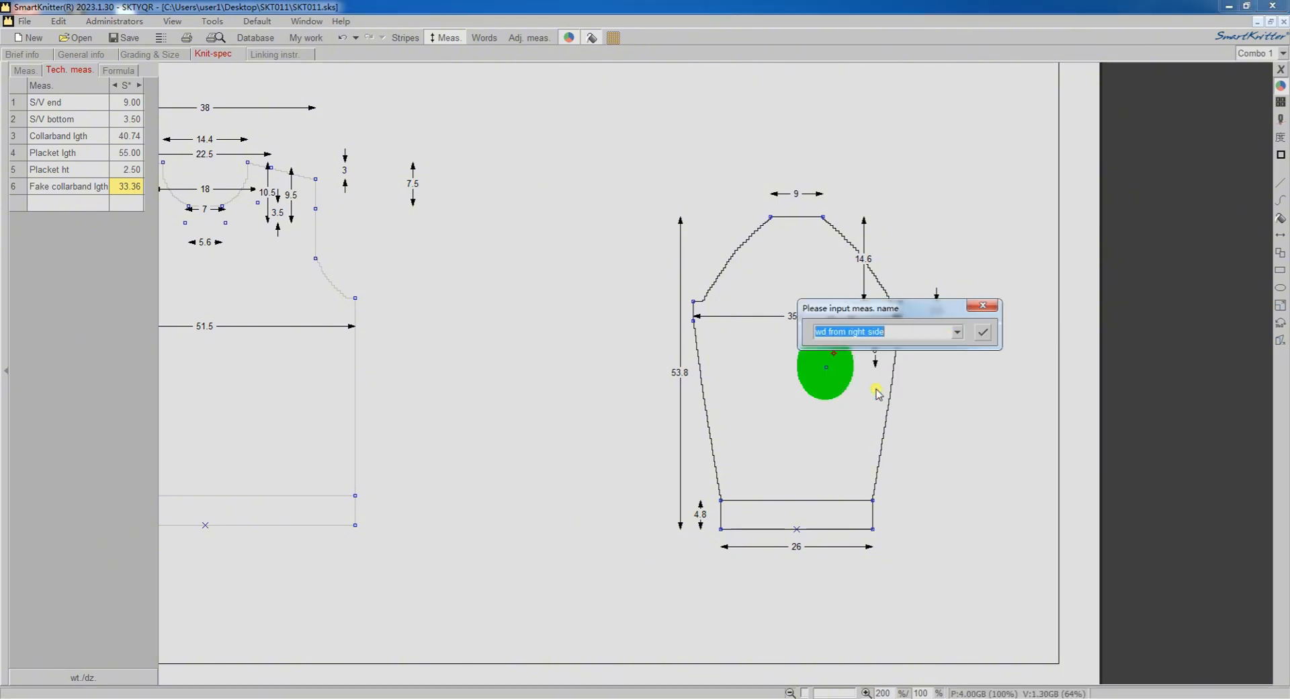
click(981, 334)
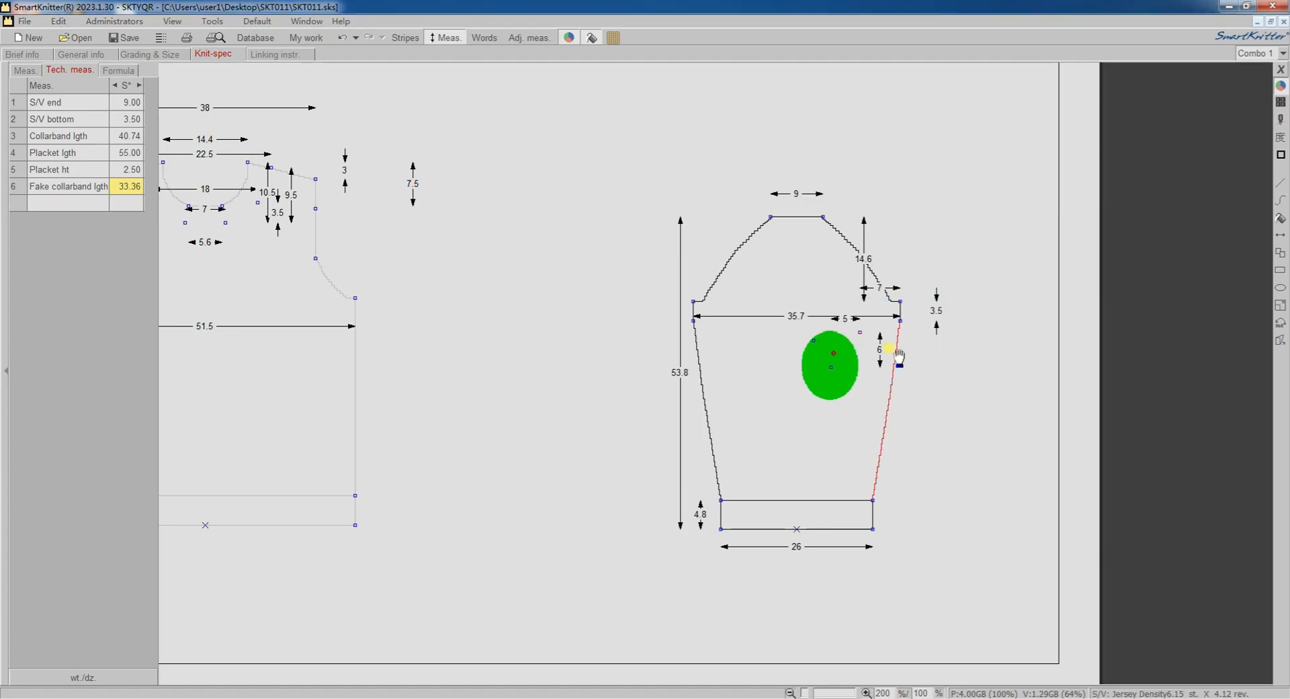
Add a vertical measurement from the ellipse's upper-right node to the right node of the sleeve top and assign it to ht from top.
right_click(862, 332)
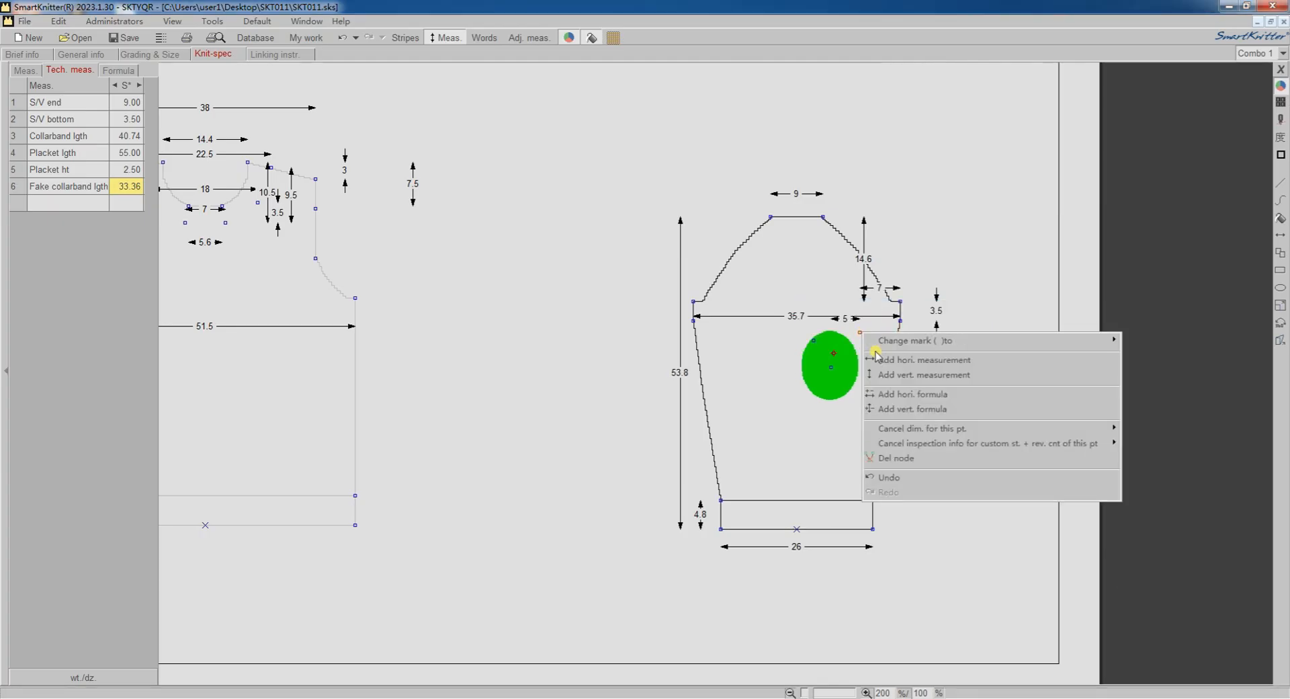
click(951, 377)
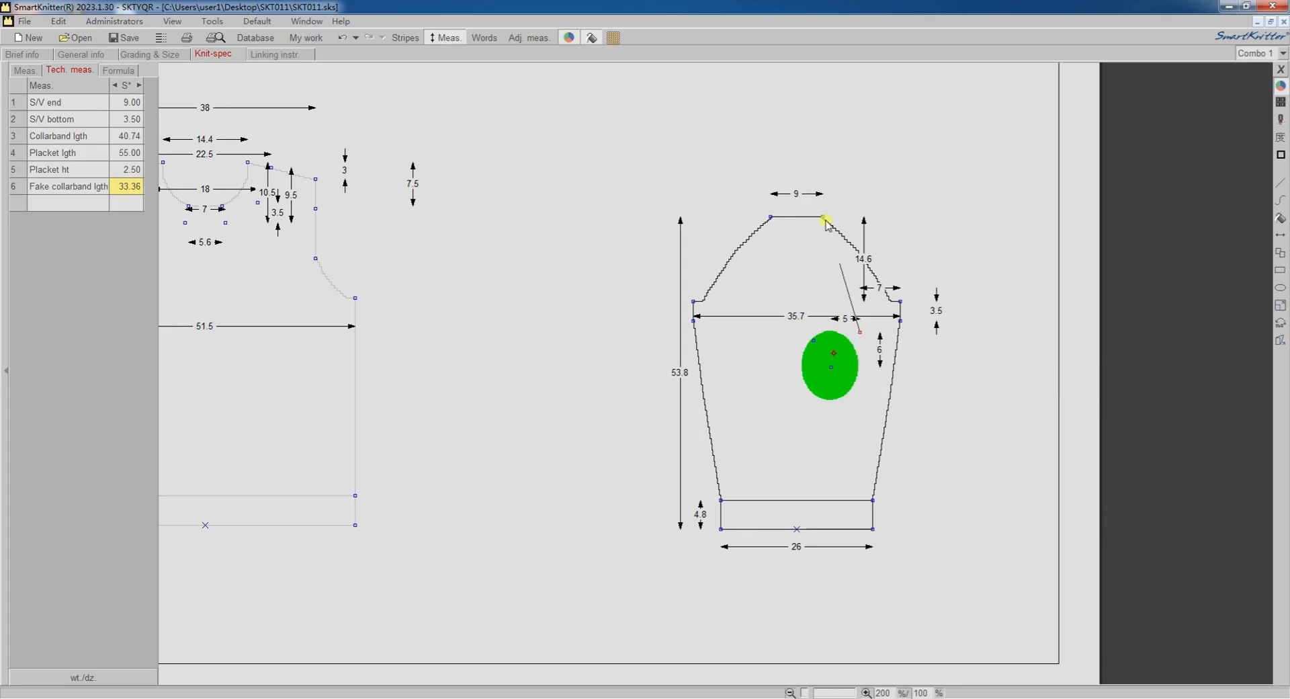
click(881, 243)
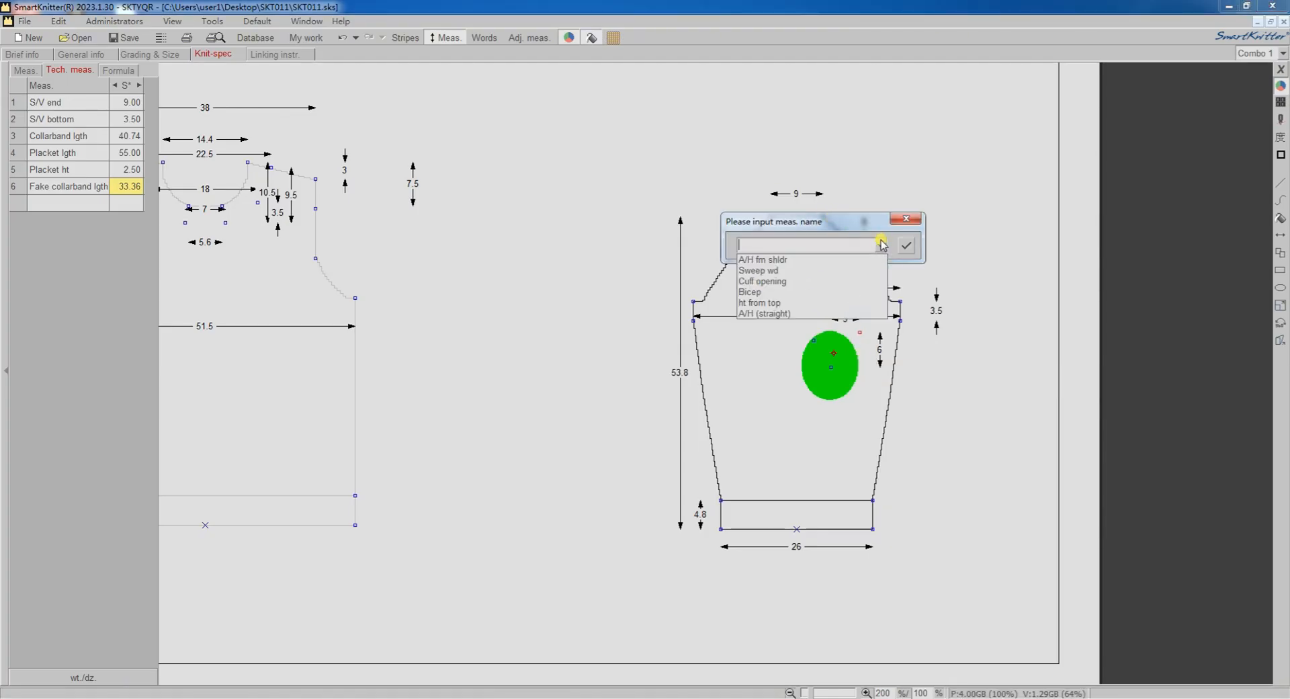
click(766, 303)
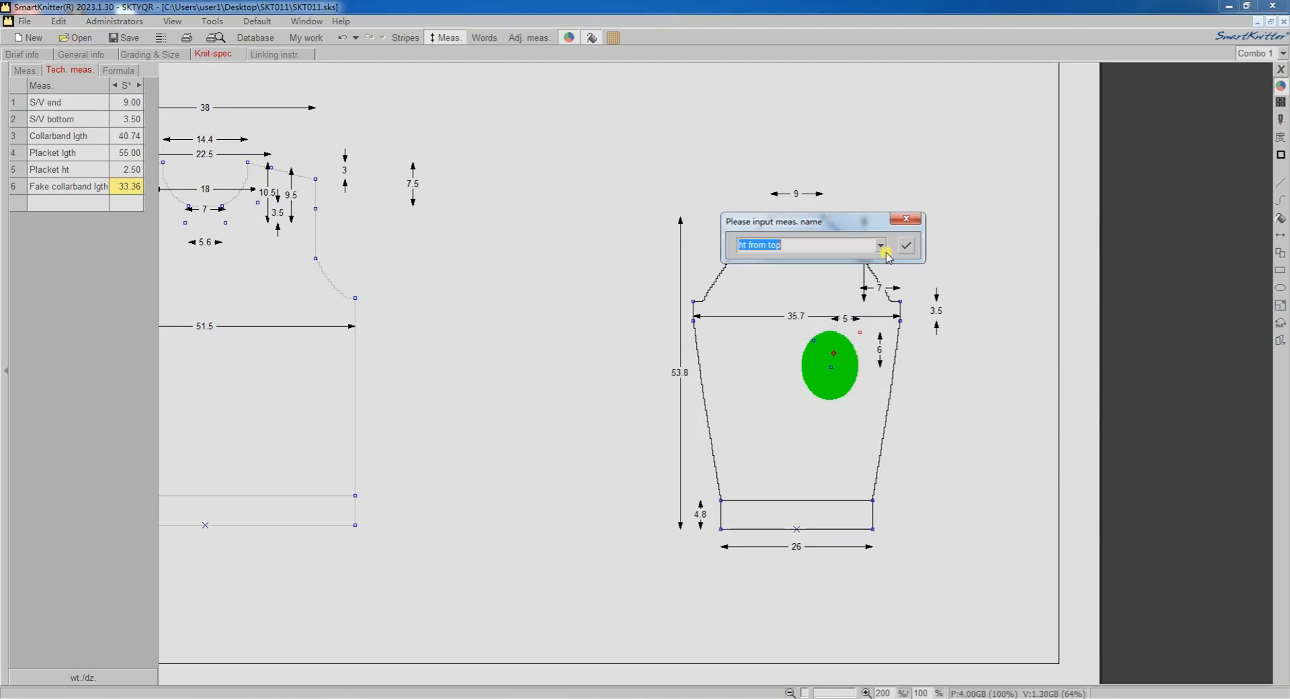
click(904, 246)
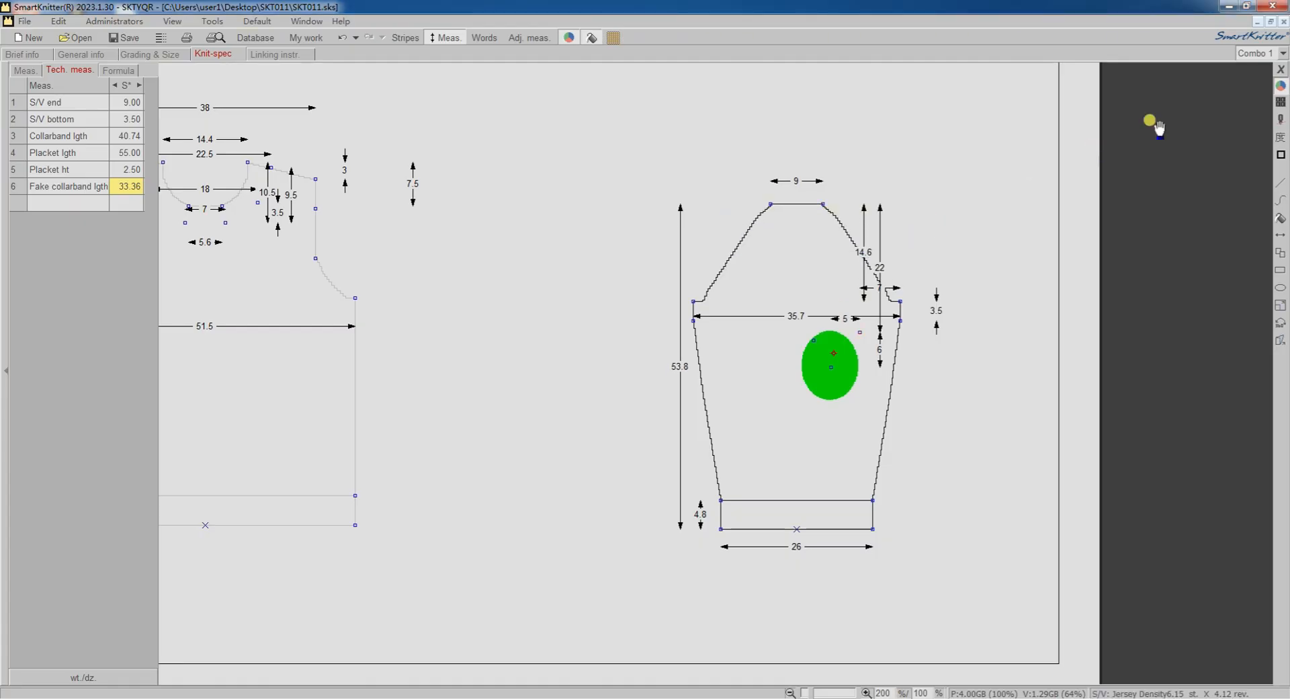
Leave colour editing, show the knitting instructions and cancel all adjusted dimensions of all panels and trims.
click(1281, 69)
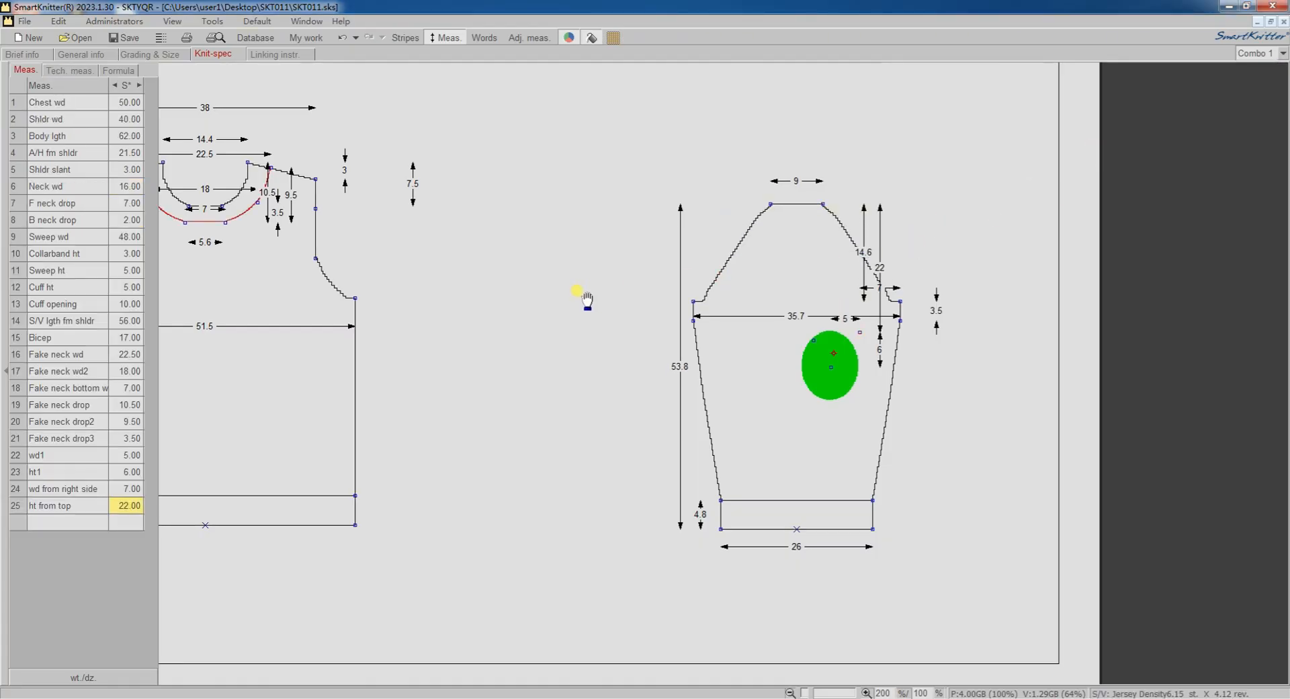
scroll(585, 296, down, 1)
click(481, 37)
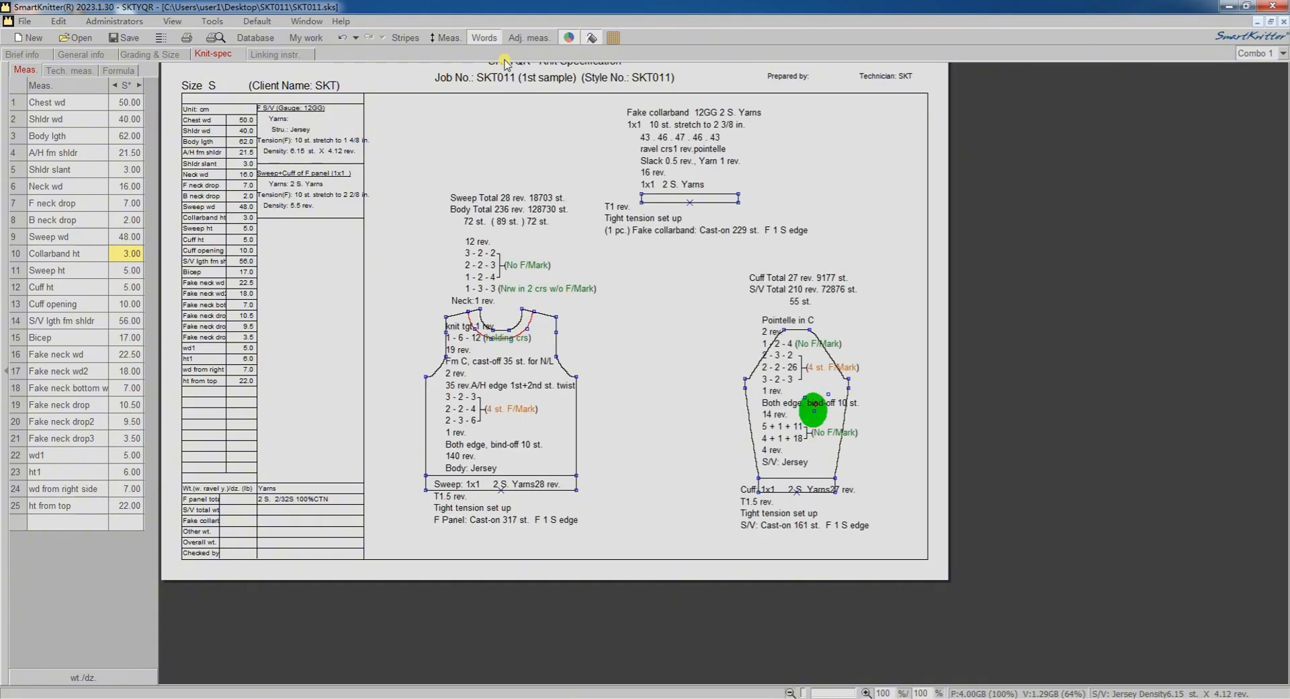
right_click(853, 150)
mouse_move(902, 187)
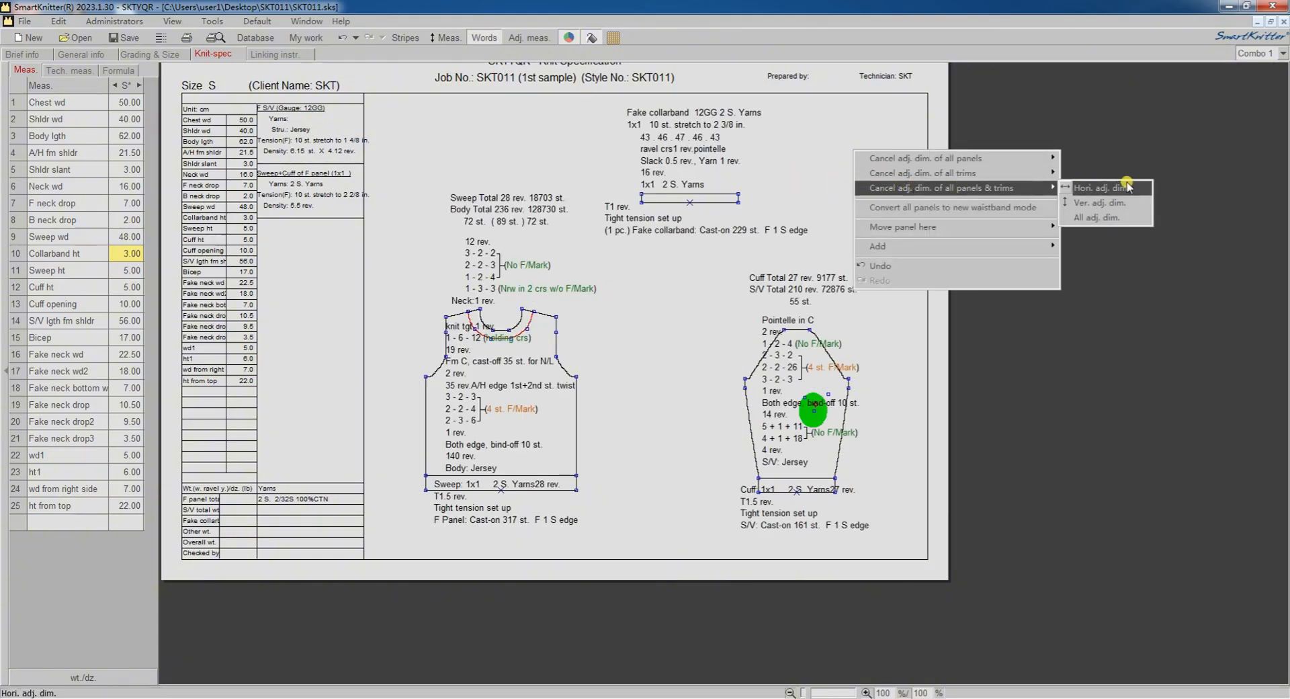
click(1102, 217)
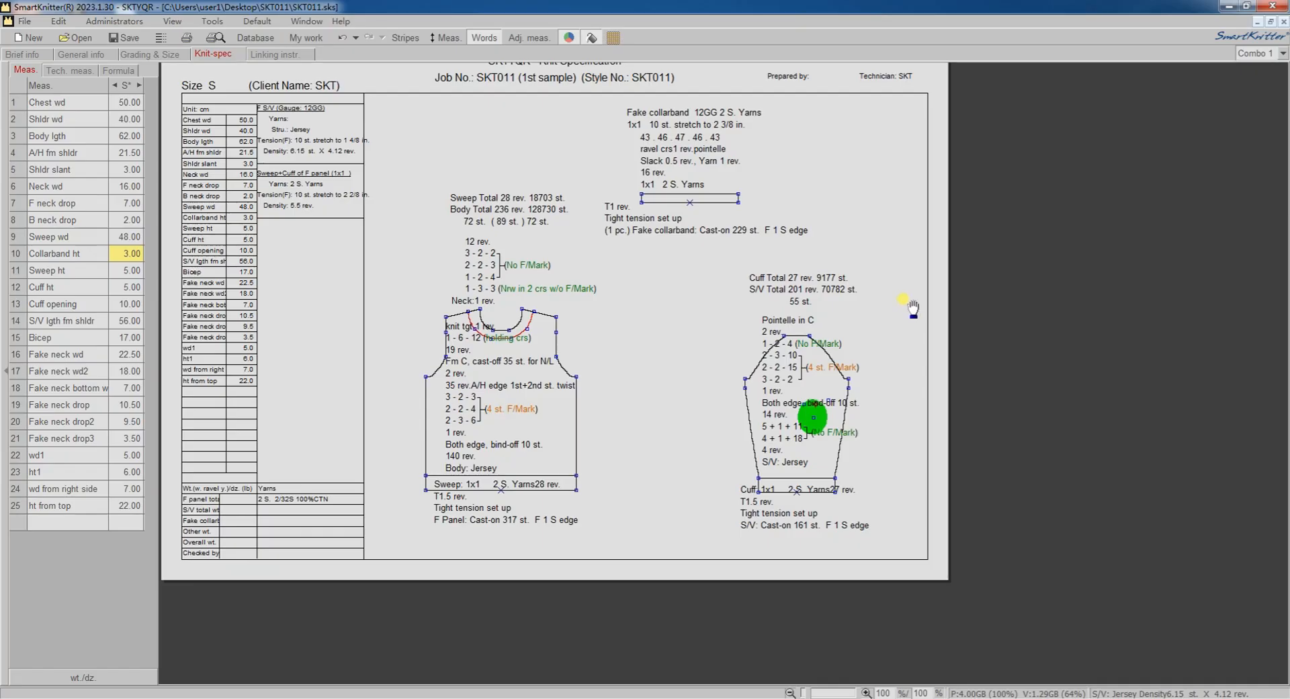
Switch the knitting instructions, flood fill and colour display off and on to check the panels.
click(481, 37)
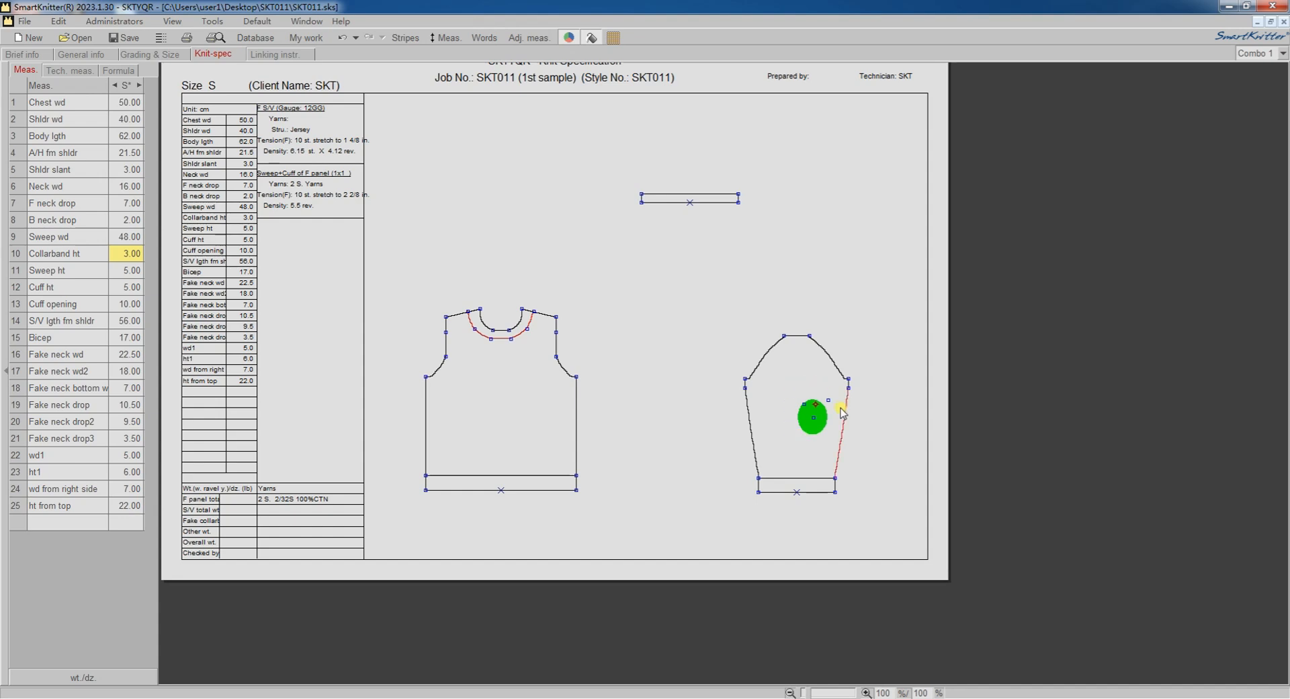
click(484, 38)
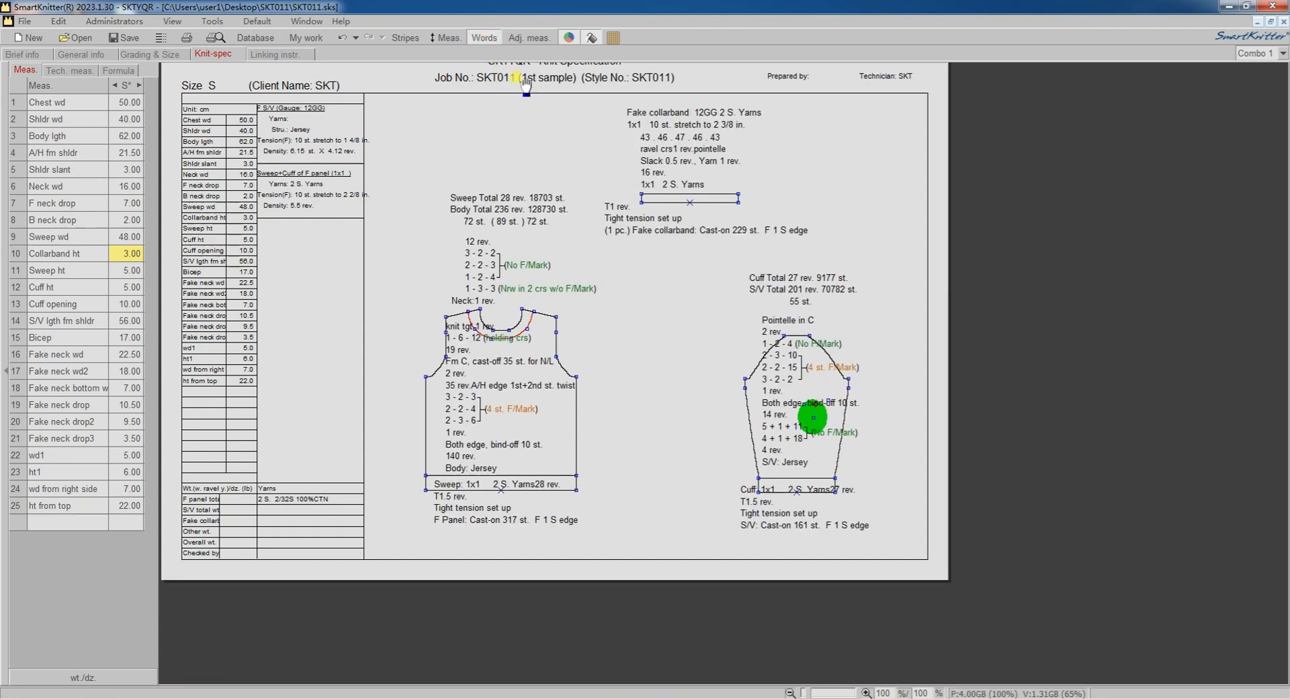
click(592, 39)
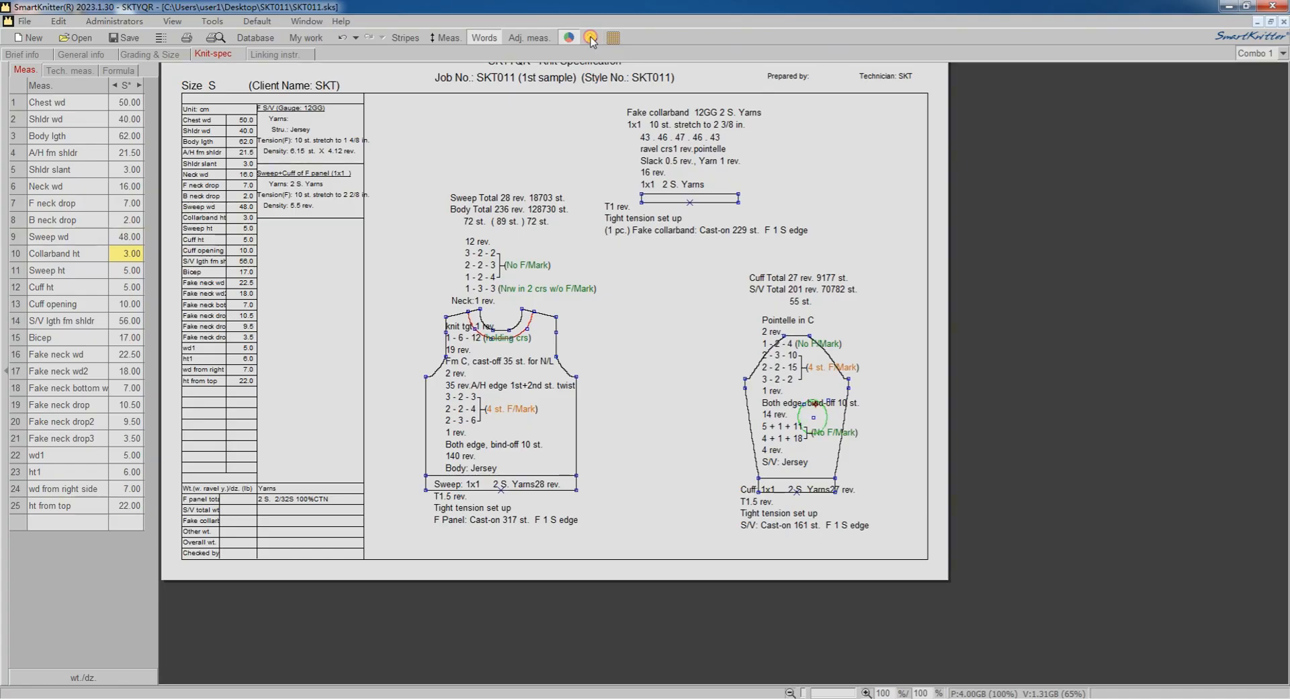
click(592, 38)
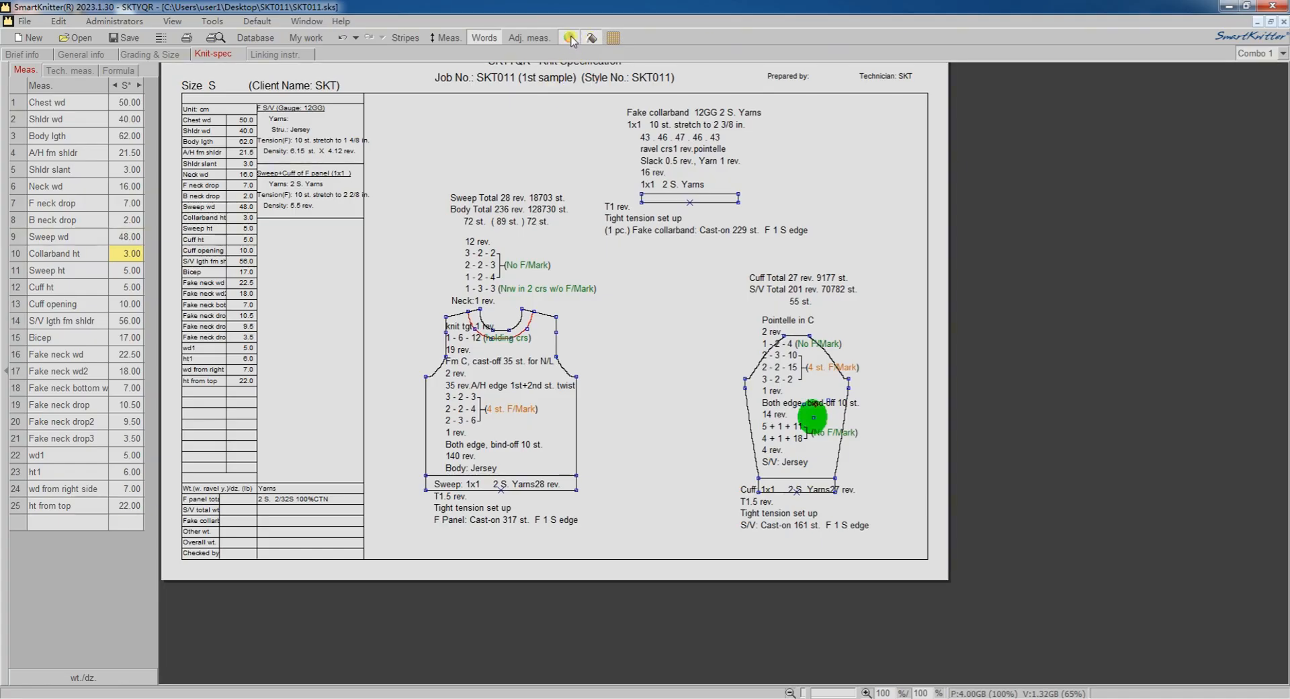
click(571, 39)
click(570, 39)
click(570, 39)
click(571, 39)
Export the knit structure as SKT011.sgp for the F Panel and S/V only, leaving out the fake collarband.
click(24, 21)
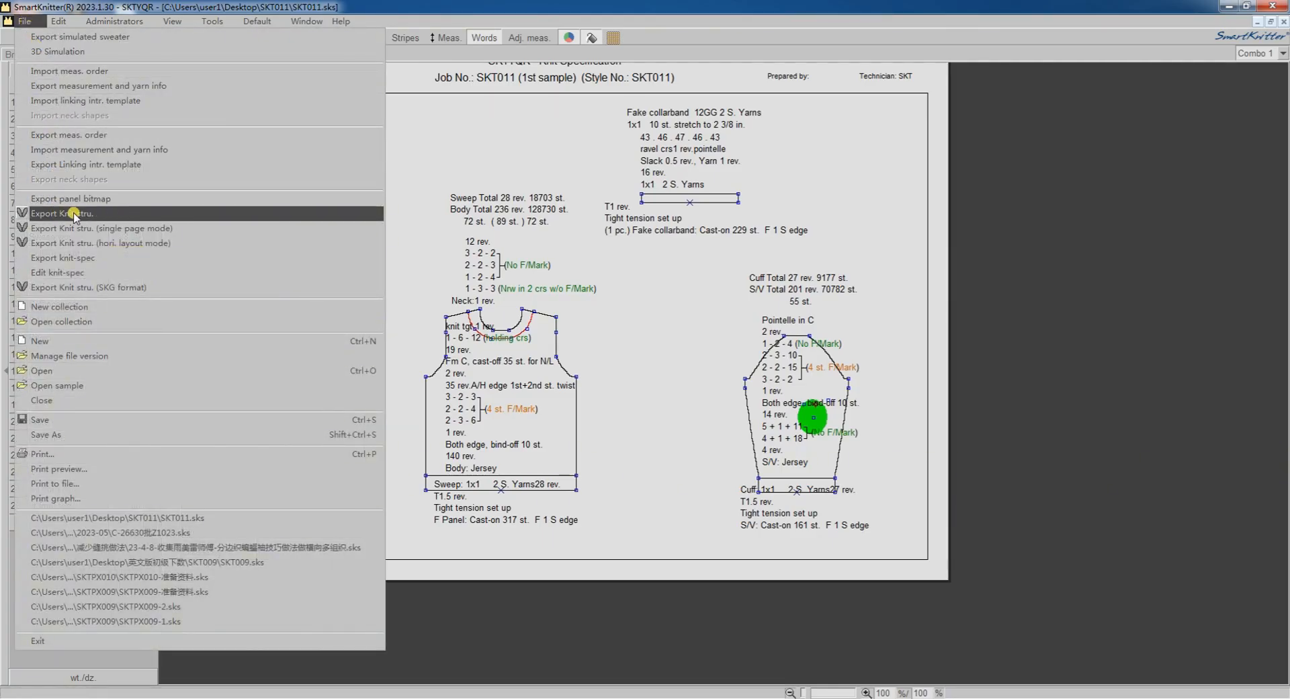
click(117, 213)
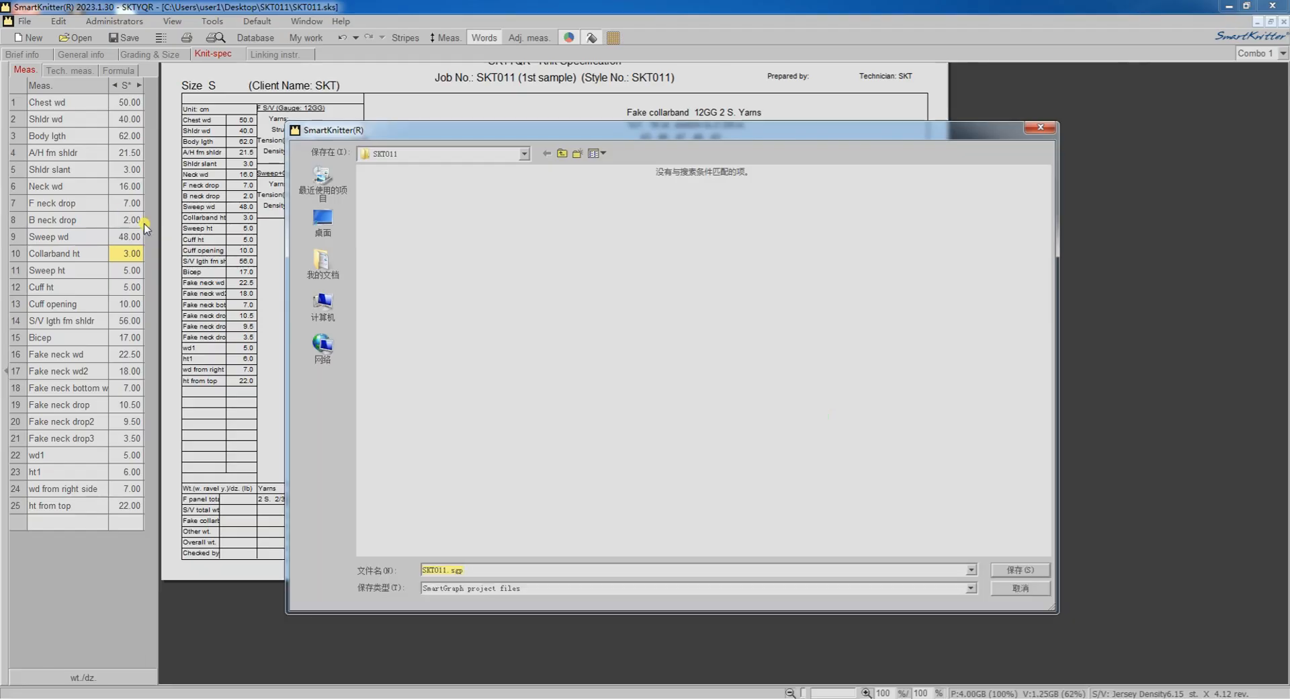
click(1005, 571)
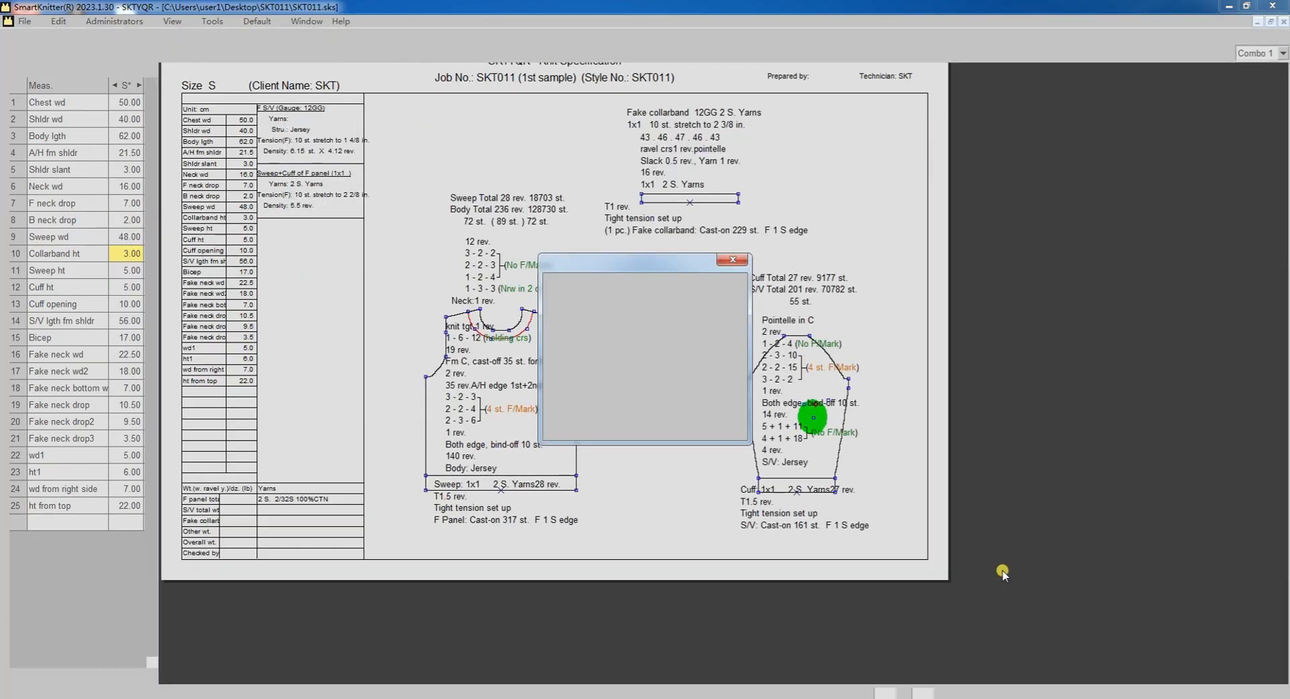
click(559, 378)
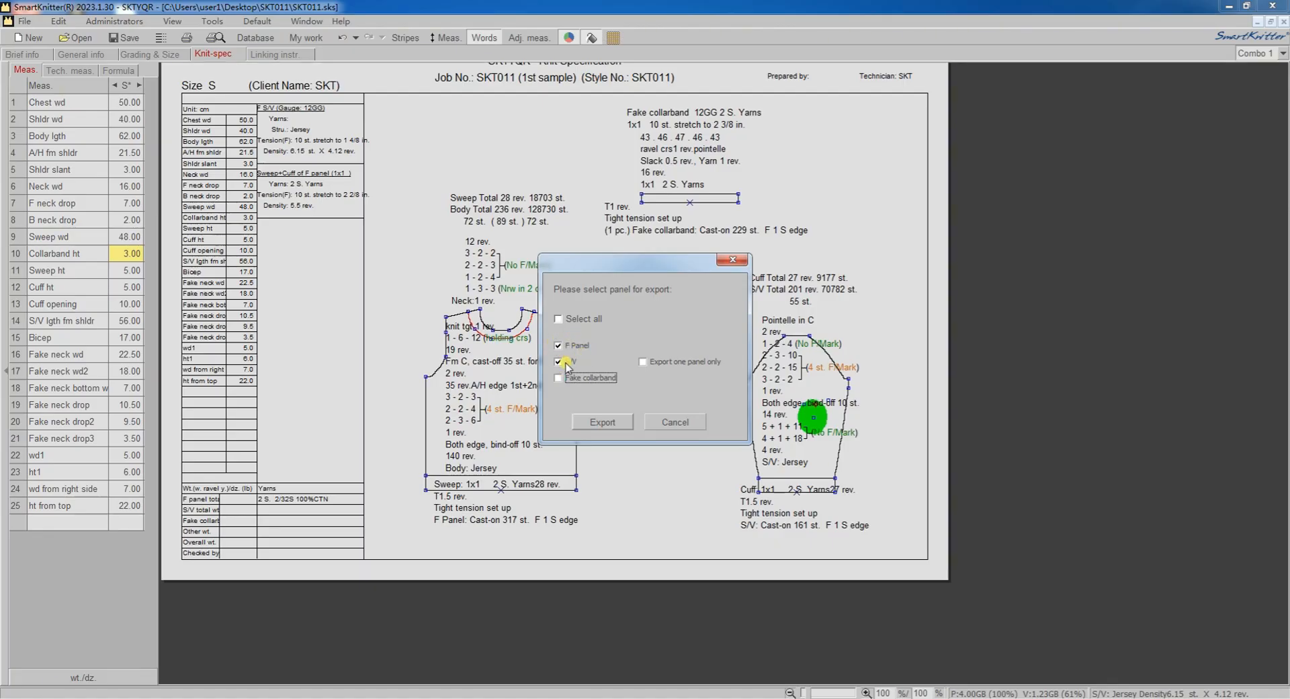
click(602, 422)
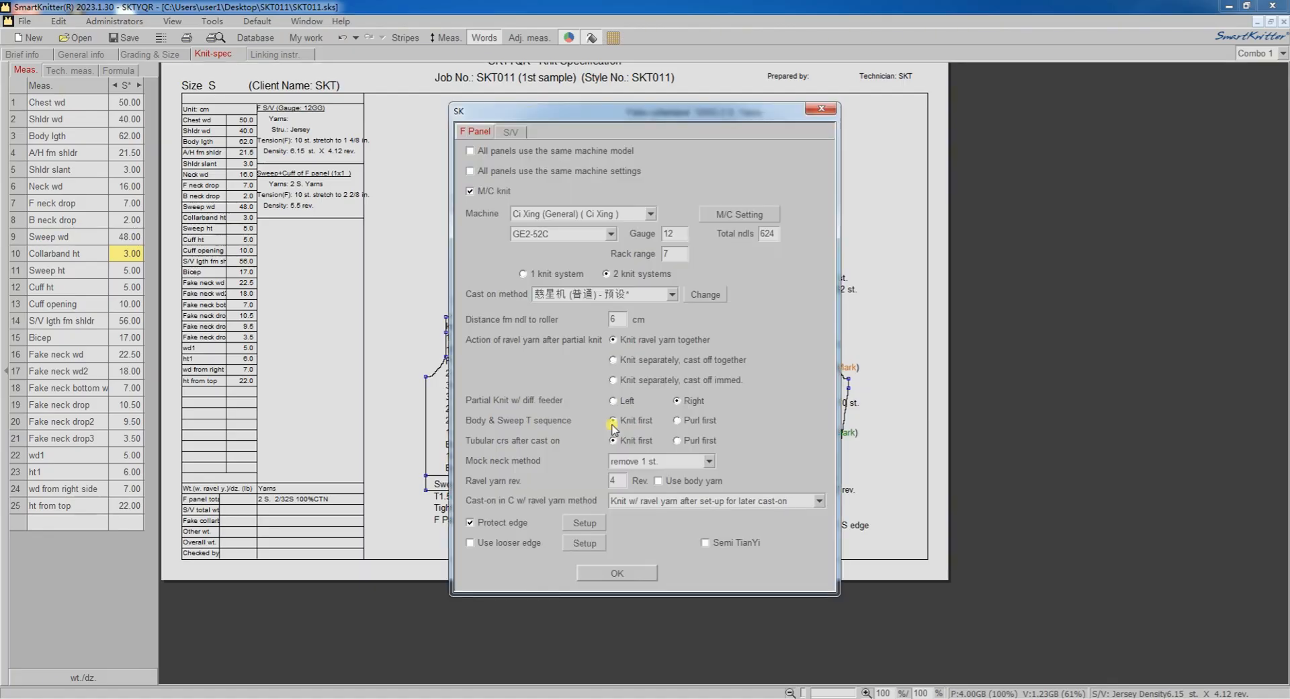
Set the cast-on method to Ci Xing (General) - Default, use the same machine model and settings for all panels, and confirm the export.
click(672, 294)
click(564, 341)
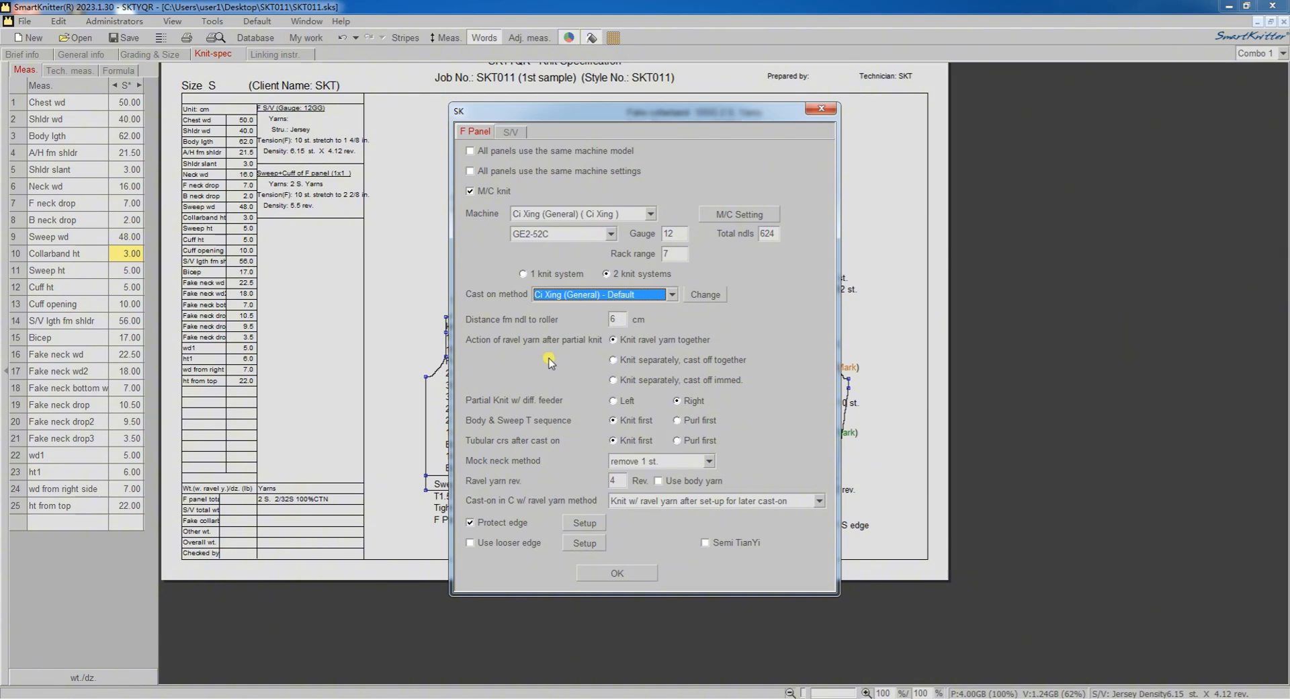
click(470, 151)
click(470, 171)
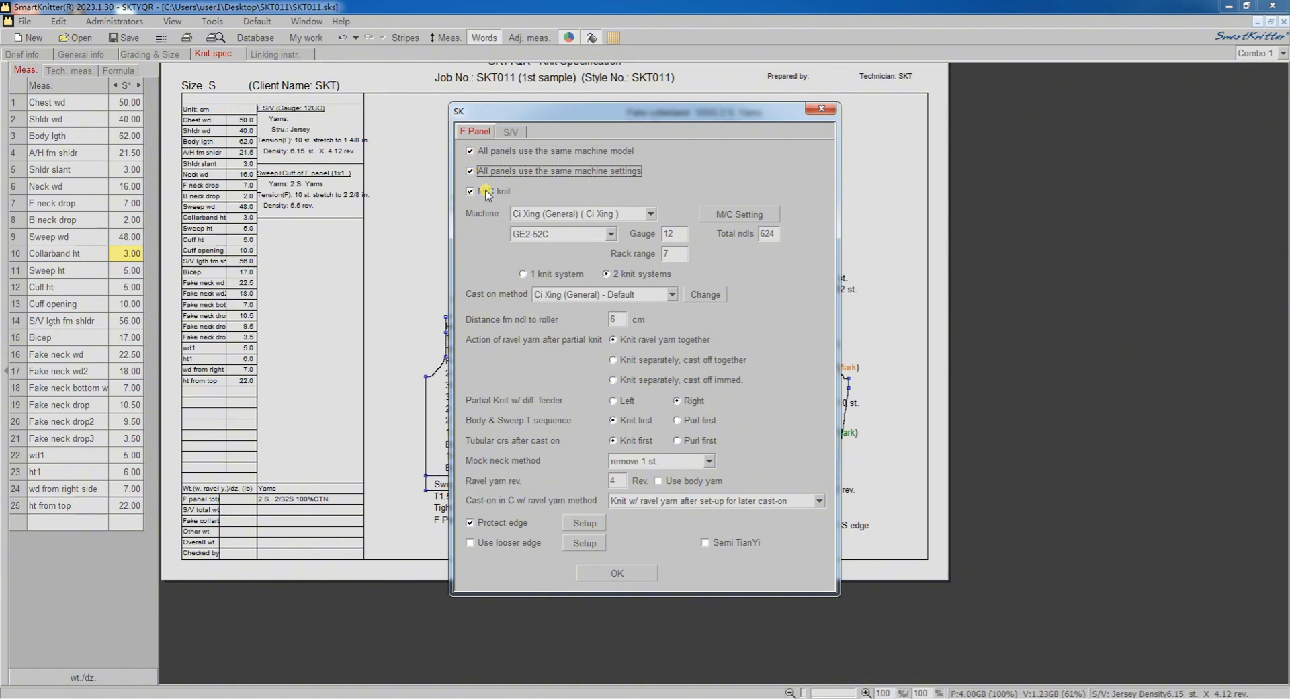
click(619, 573)
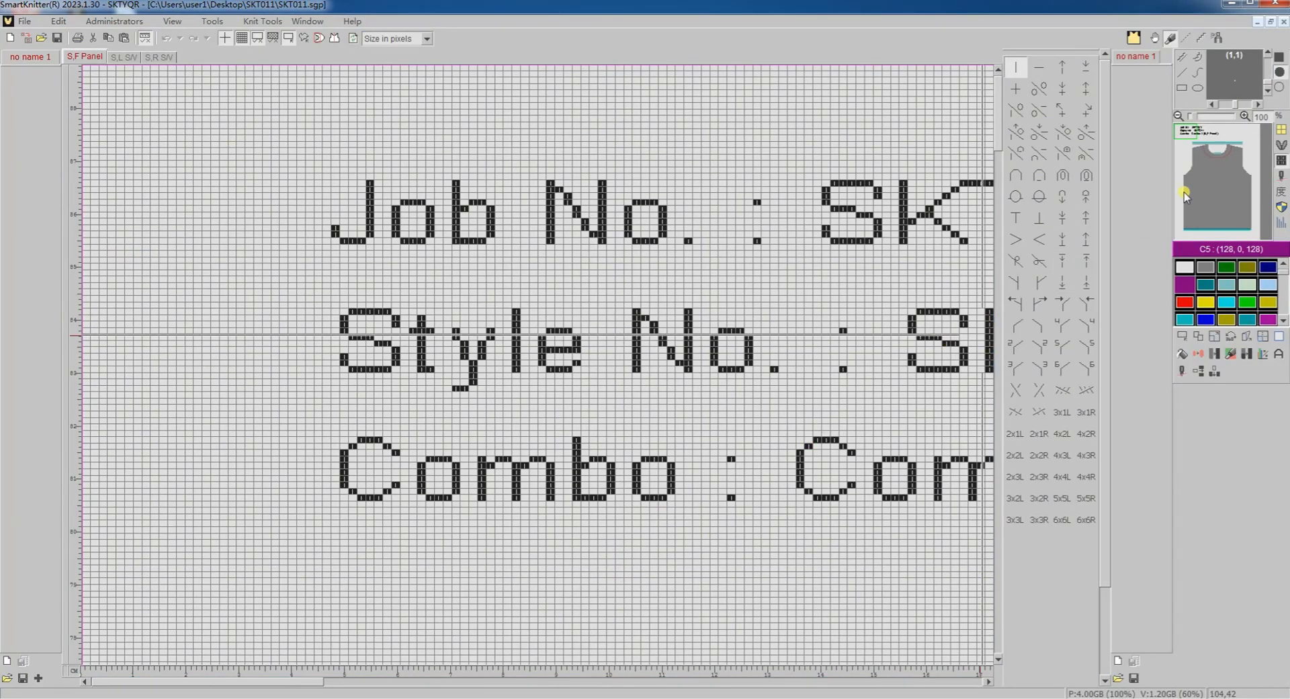
Examine the red fake neckline on the exported front panel, in full and close up.
click(1210, 160)
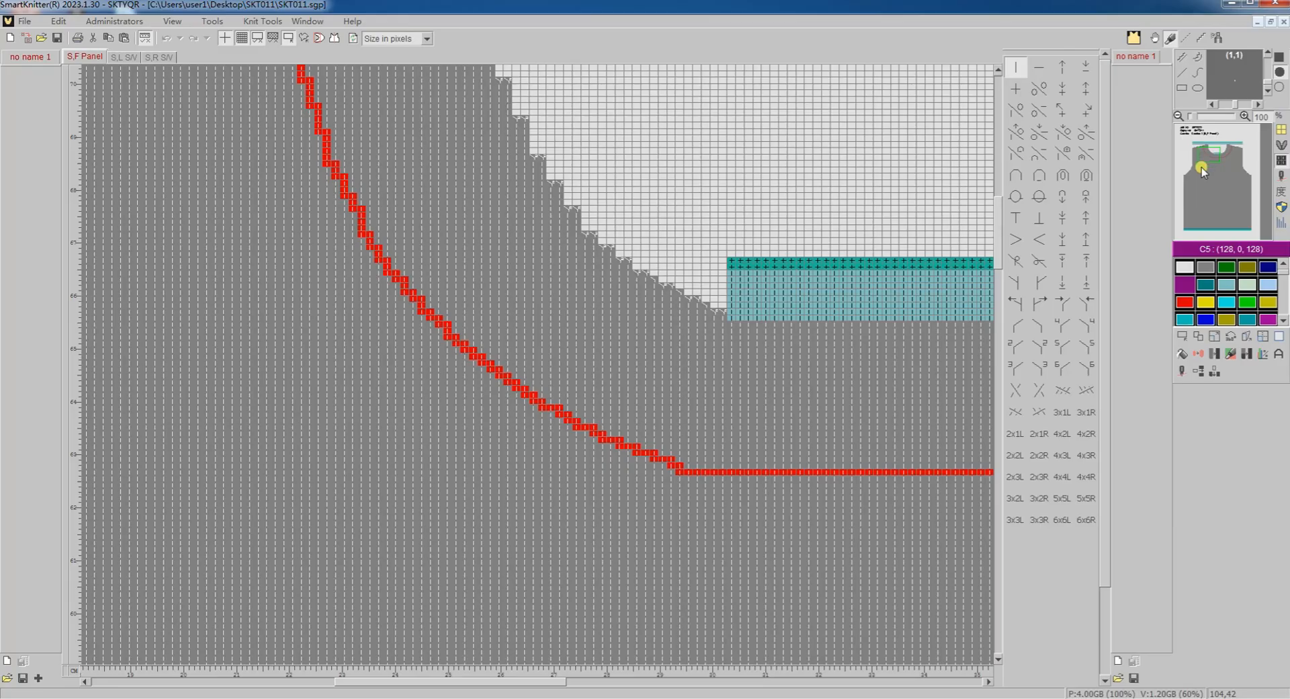
right_click(1202, 168)
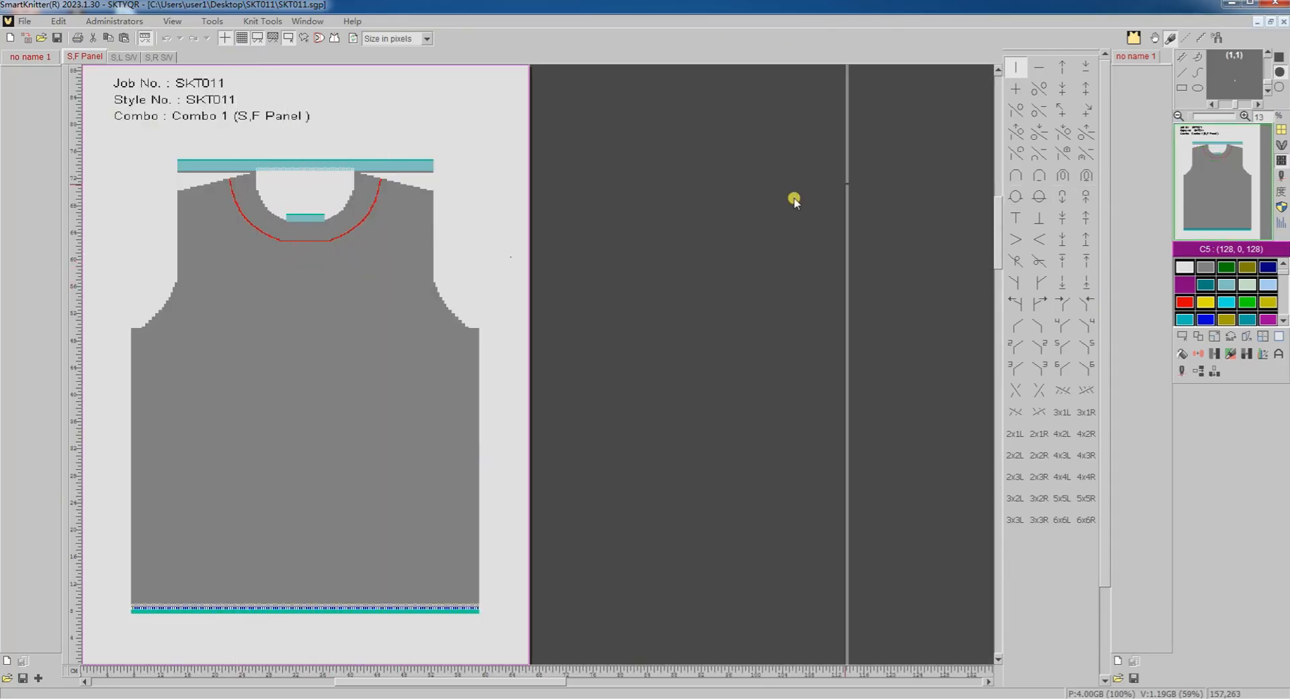
click(1156, 39)
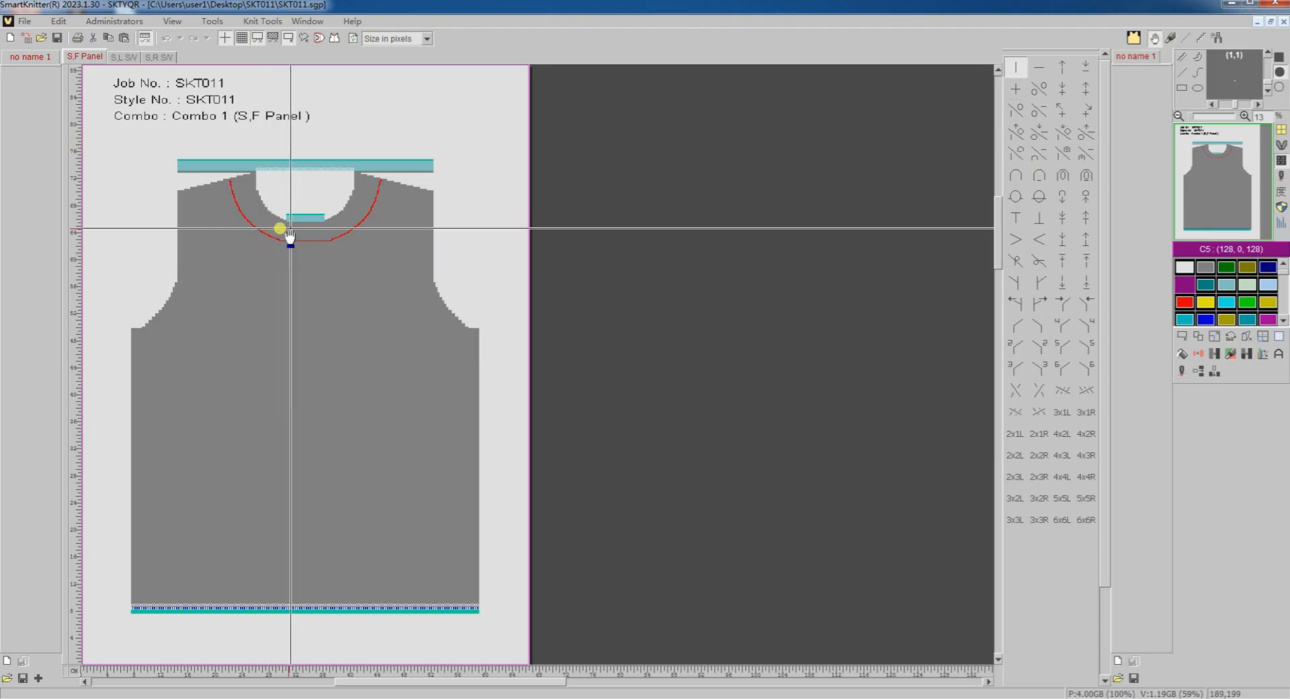
scroll(328, 215, up, 2)
scroll(446, 165, up, 2)
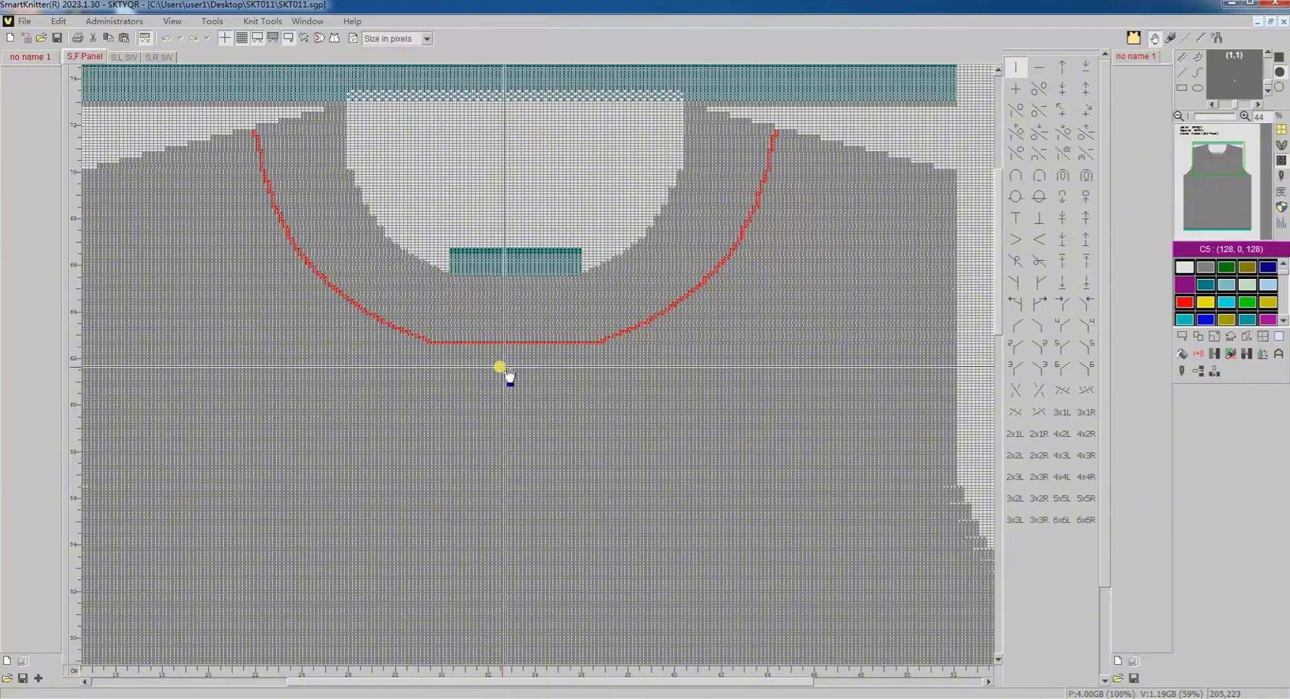
Examine the position of the green ellipse on the exported left and right sleeve panels.
click(121, 59)
click(1193, 178)
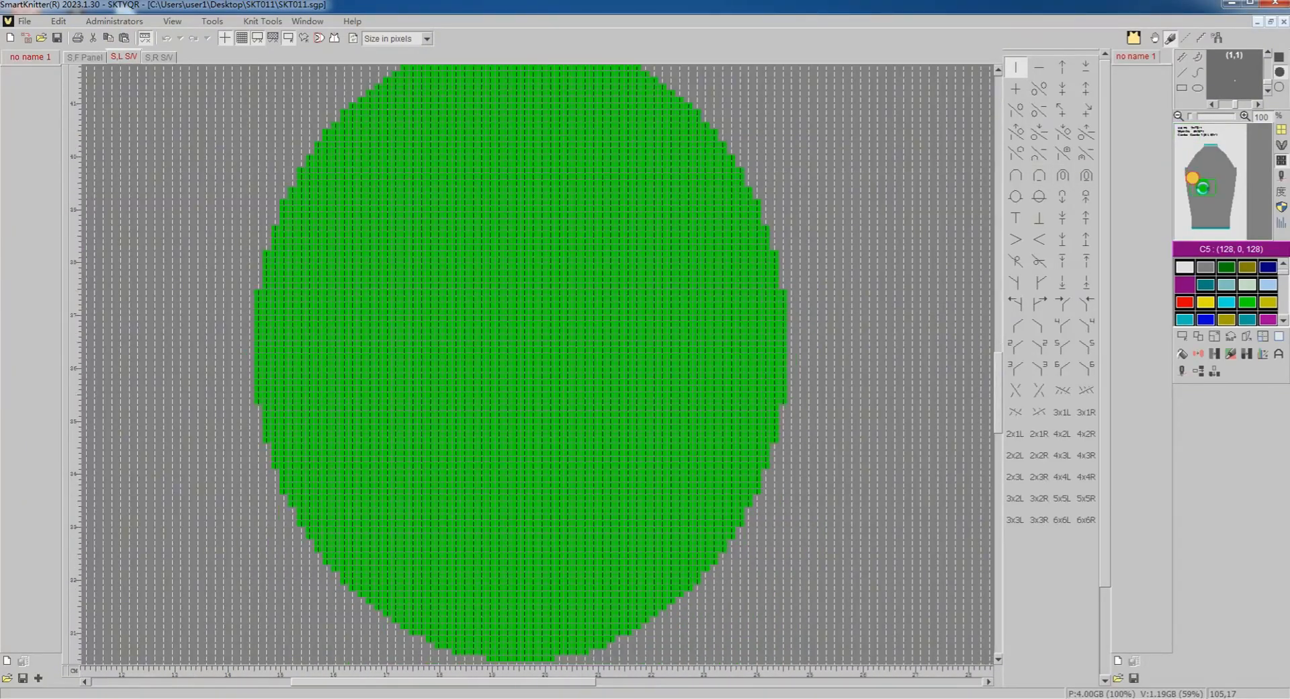
scroll(672, 406, down, 5)
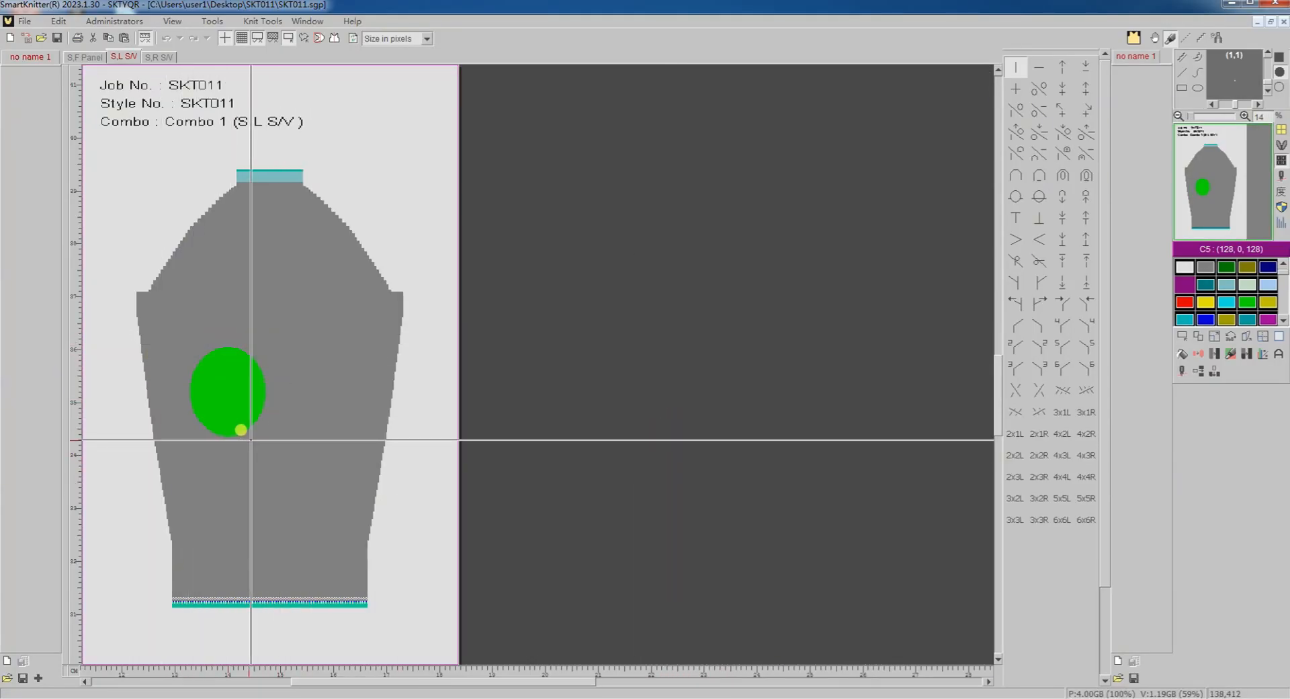
click(161, 58)
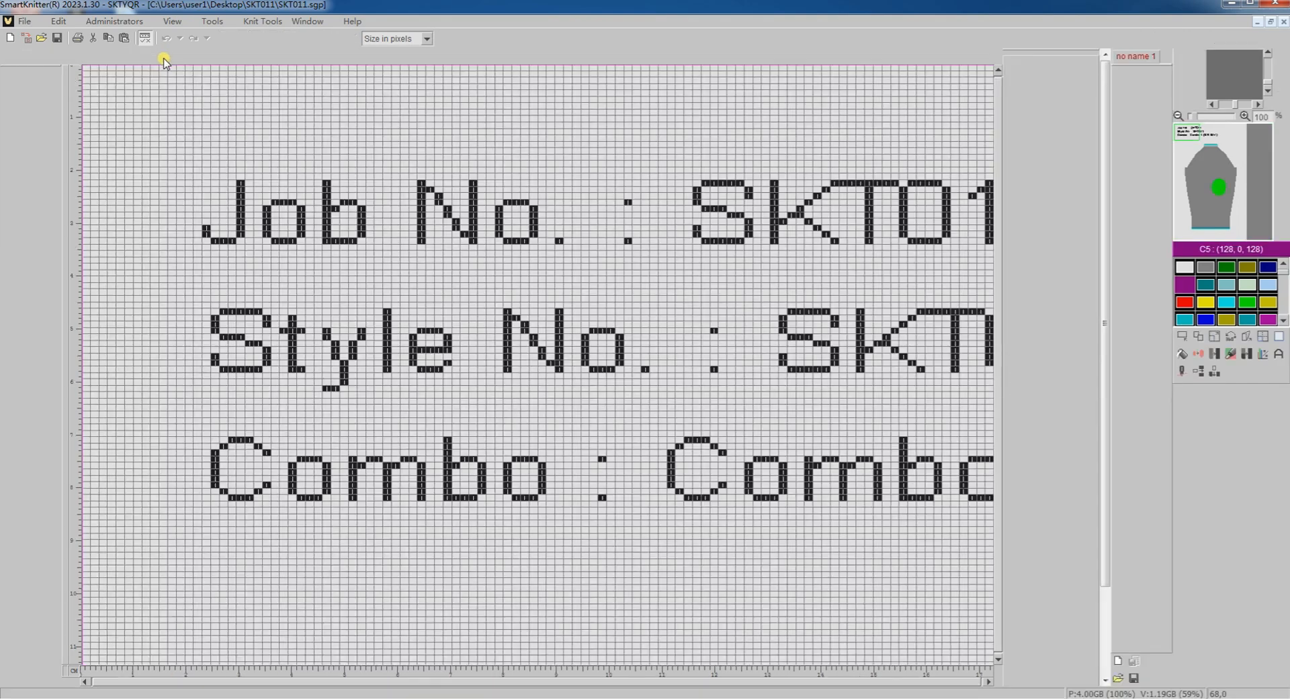
double_click(1215, 197)
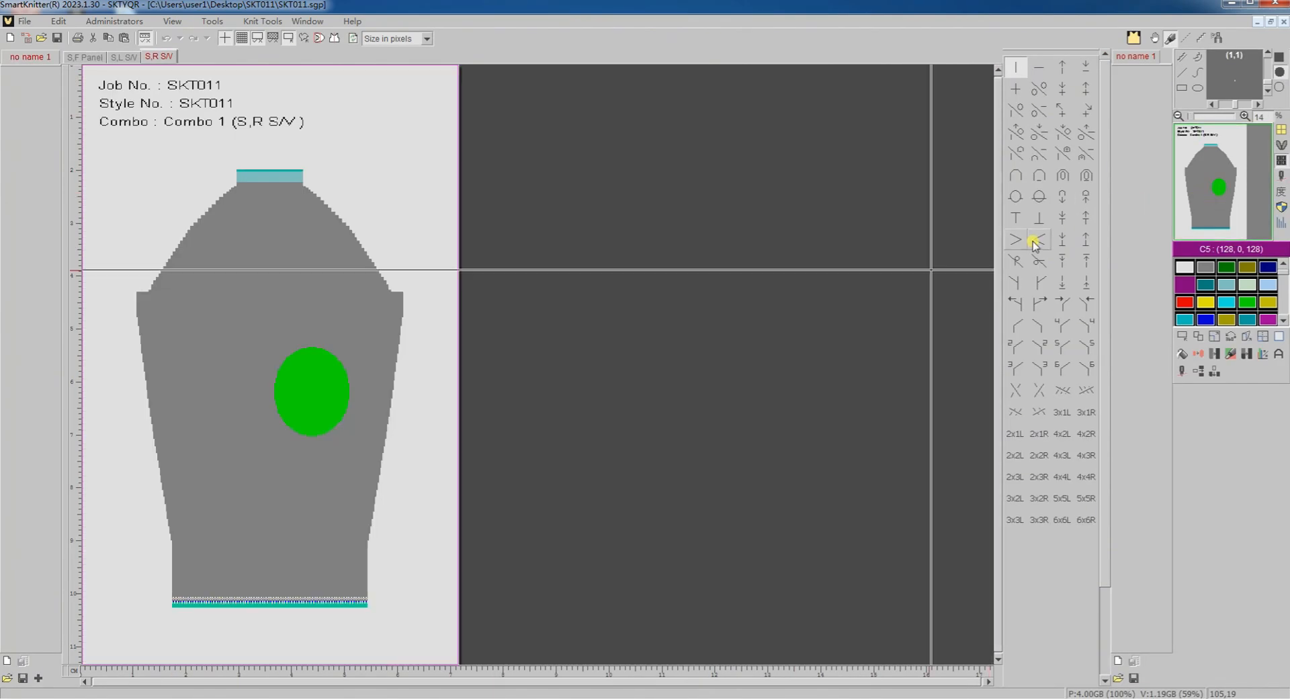